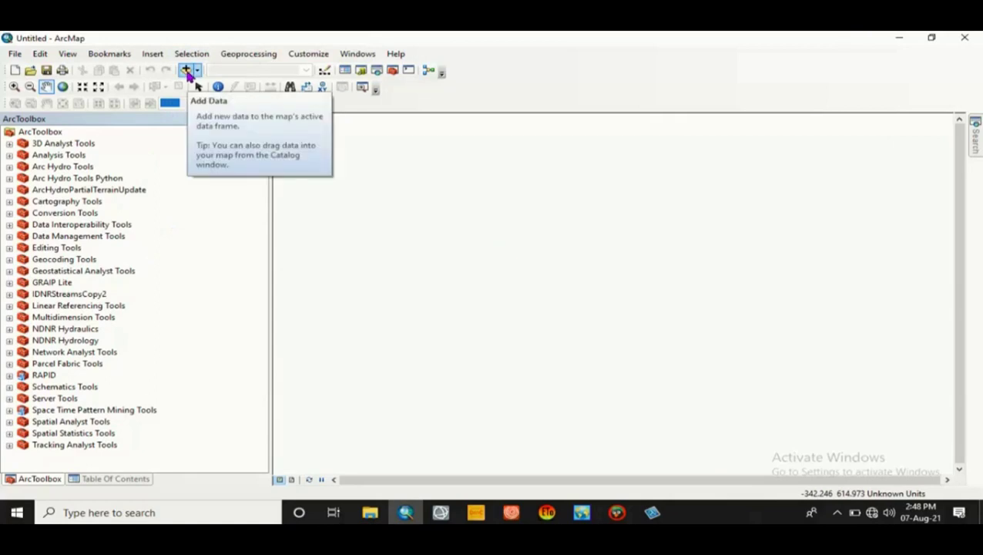
# Add bands B1 to B8 of the 169052 Landsat scene in the Mos_18 folder to the map.
pyautogui.click(187, 71)
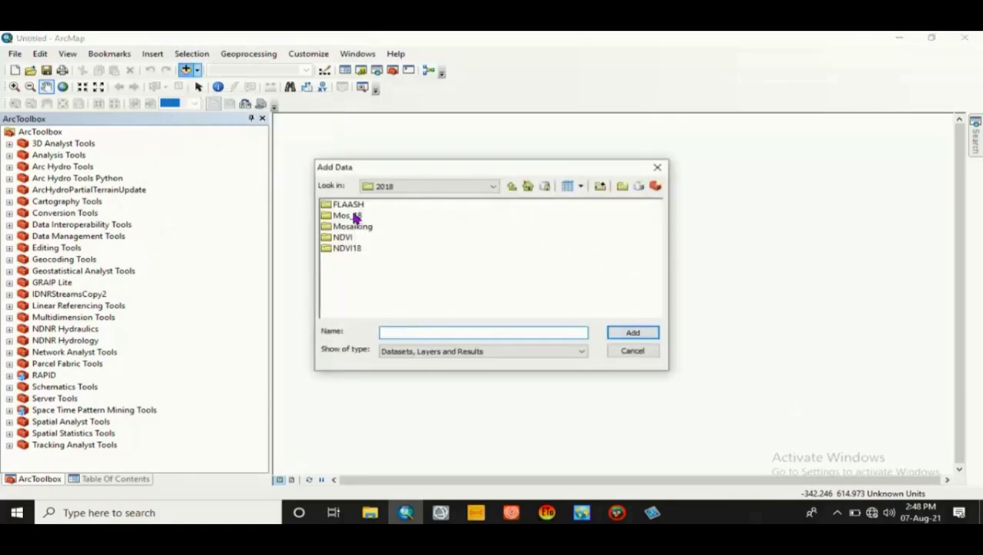
pyautogui.doubleClick(355, 216)
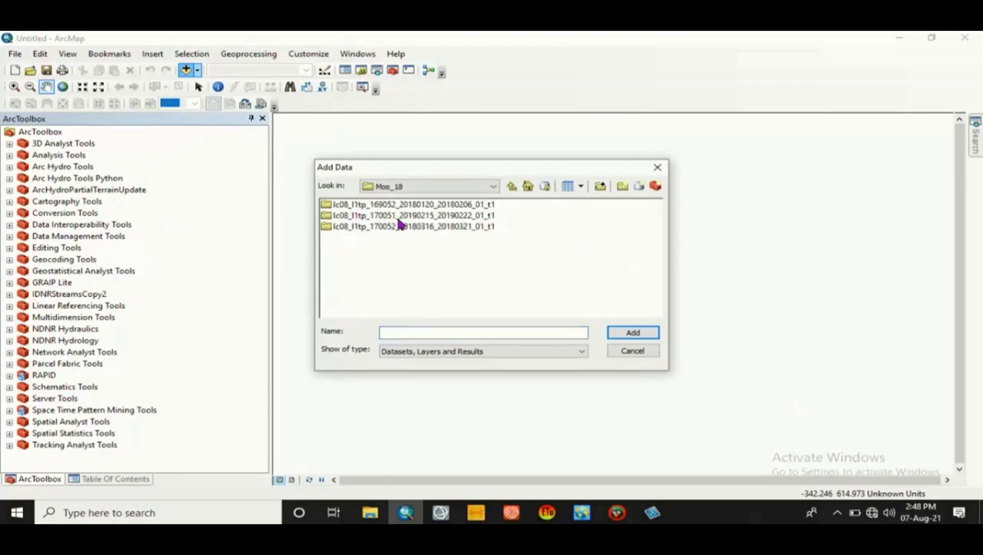
pyautogui.doubleClick(419, 206)
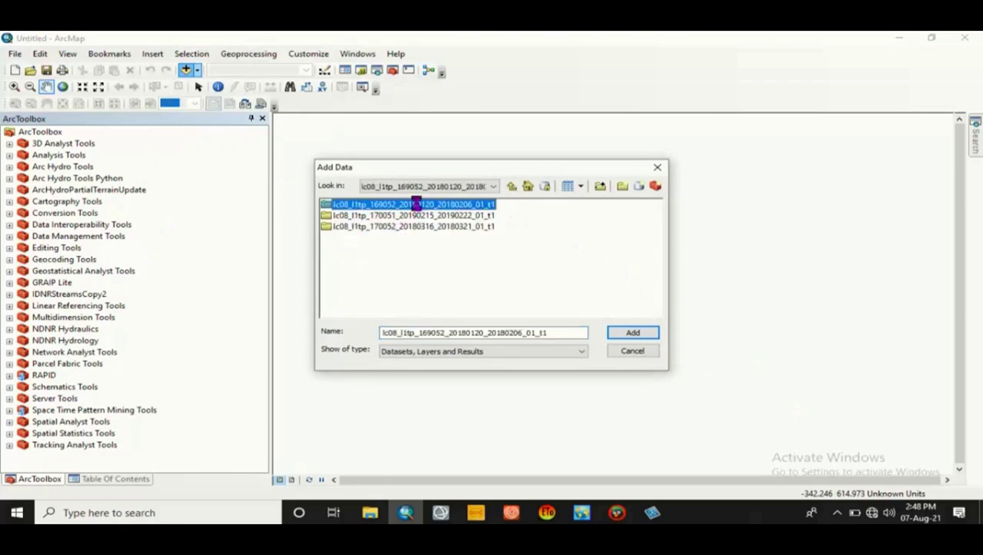
pyautogui.click(486, 228)
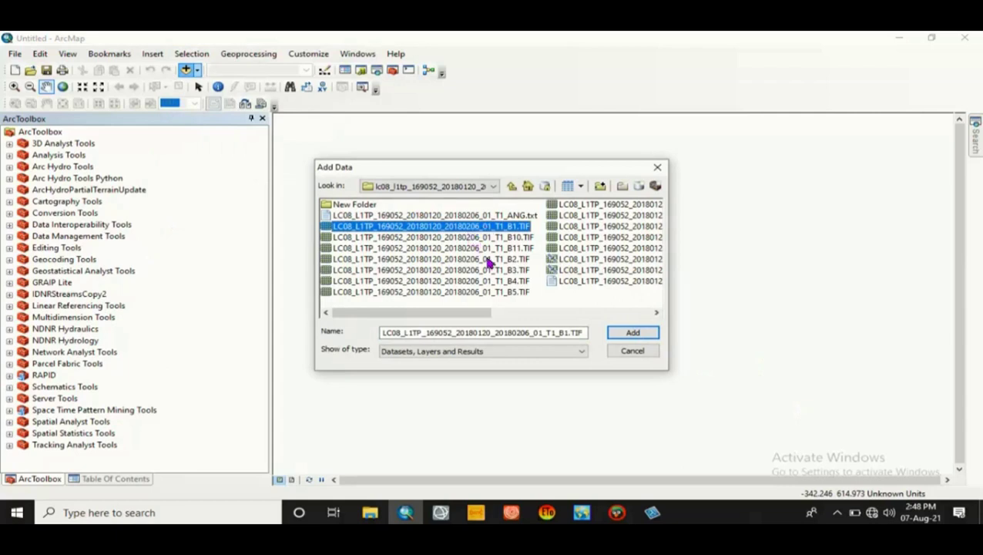
pyautogui.keyDown('ctrl'); pyautogui.click(488, 260); pyautogui.keyUp('ctrl')
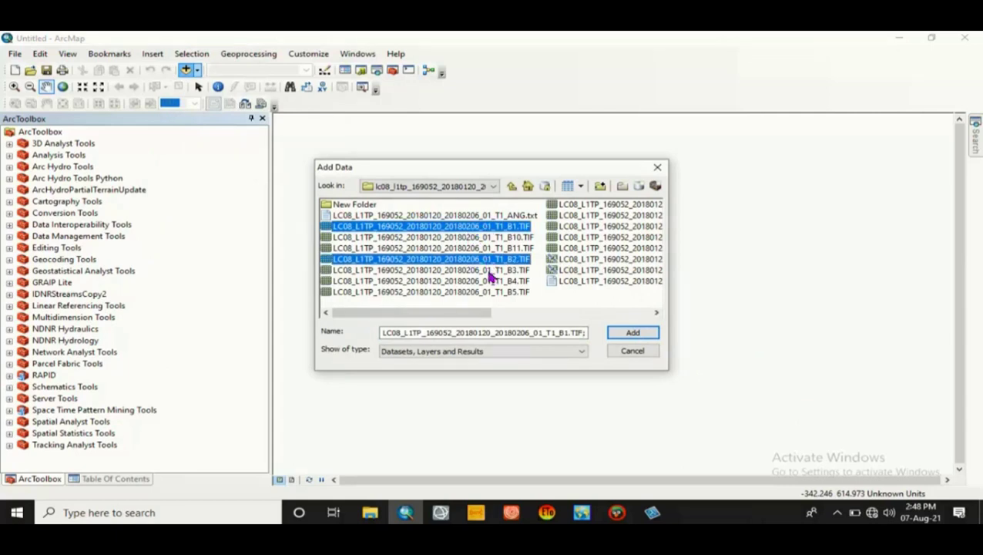
pyautogui.keyDown('ctrl'); pyautogui.click(489, 271); pyautogui.keyUp('ctrl')
pyautogui.keyDown('ctrl'); pyautogui.click(500, 282); pyautogui.keyUp('ctrl')
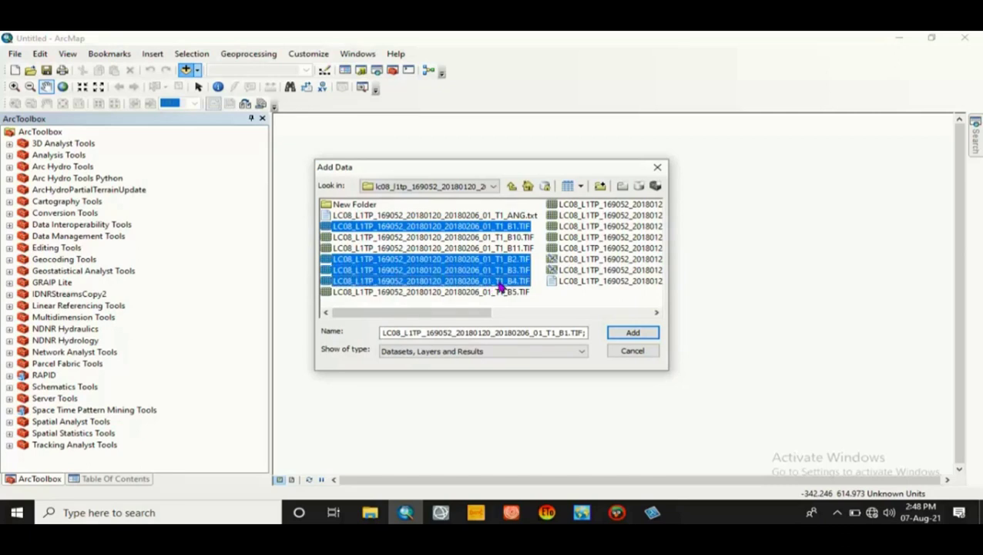
pyautogui.keyDown('ctrl'); pyautogui.click(505, 293); pyautogui.keyUp('ctrl')
pyautogui.click(608, 313)
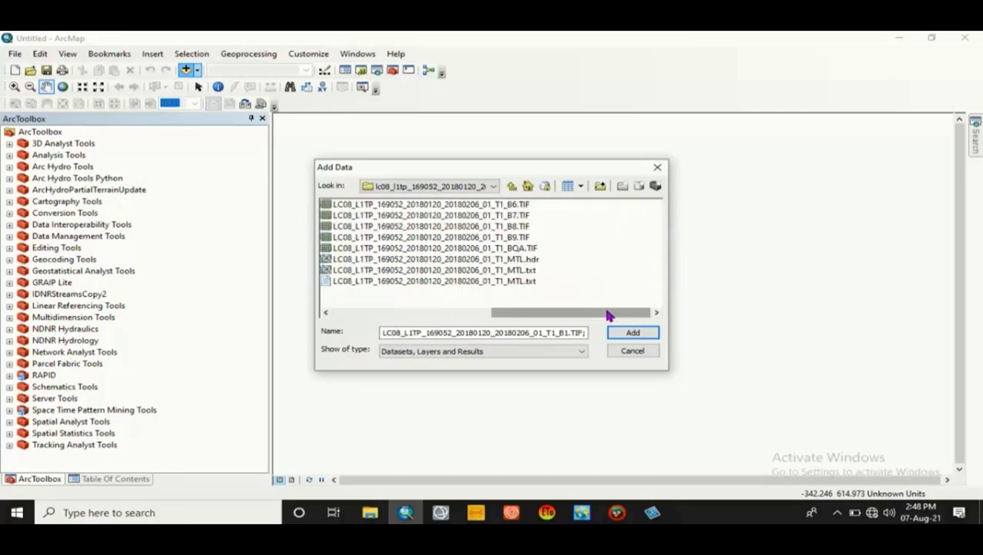
pyautogui.keyDown('ctrl'); pyautogui.click(511, 206); pyautogui.keyUp('ctrl')
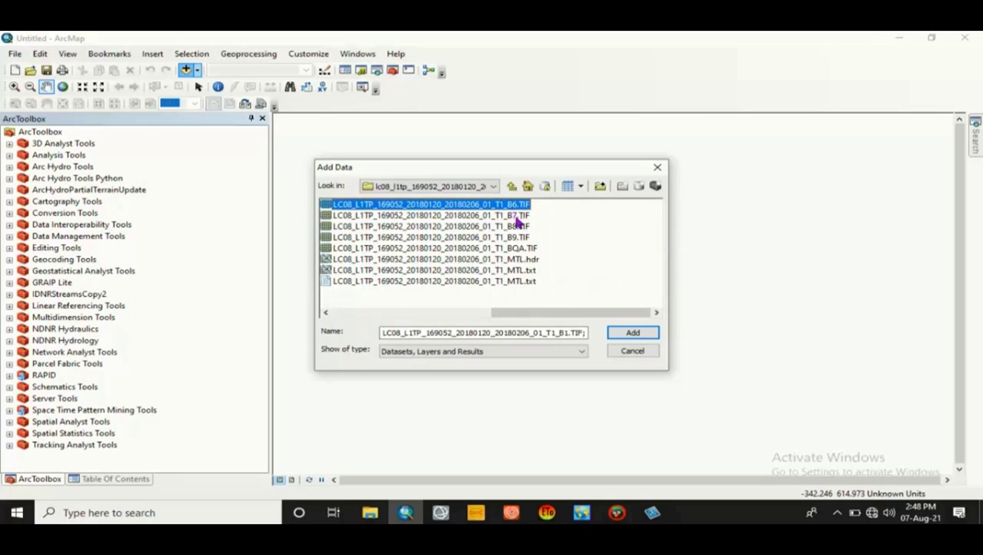
pyautogui.keyDown('ctrl'); pyautogui.click(518, 217); pyautogui.keyUp('ctrl')
pyautogui.keyDown('ctrl'); pyautogui.click(522, 227); pyautogui.keyUp('ctrl')
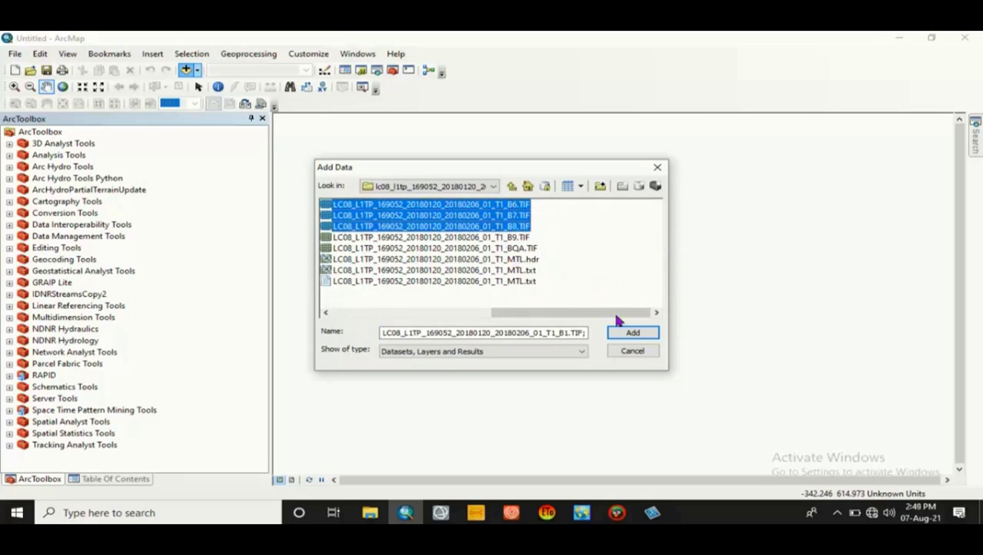
pyautogui.click(630, 336)
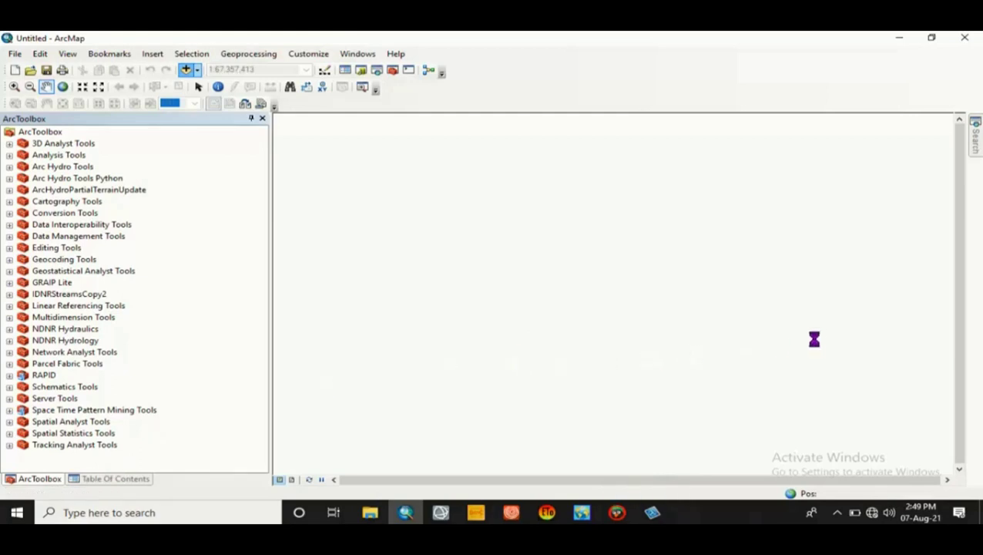
# Start the Composite Bands raster processing tool and load the scene's bands B1 to B8 as its input rasters.
pyautogui.click(95, 479)
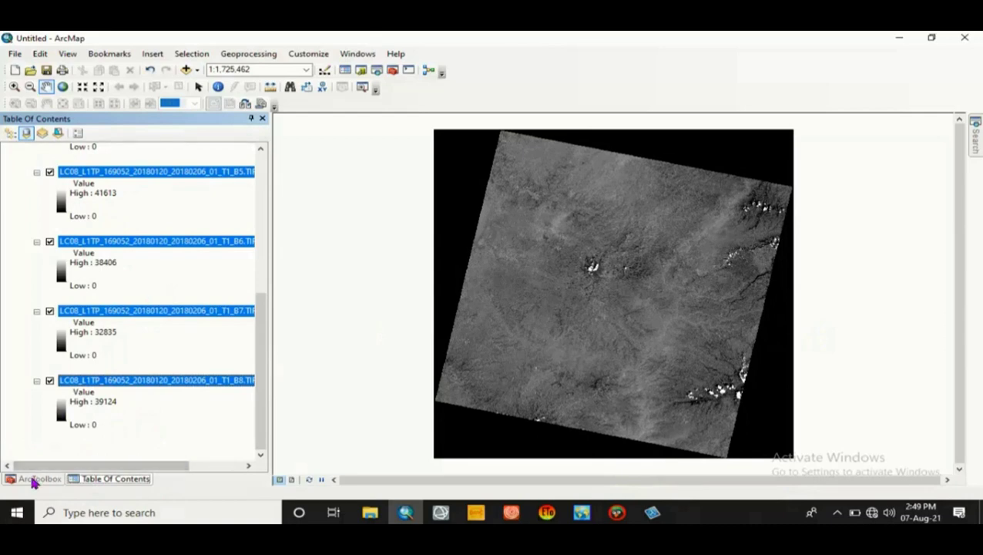
pyautogui.click(35, 480)
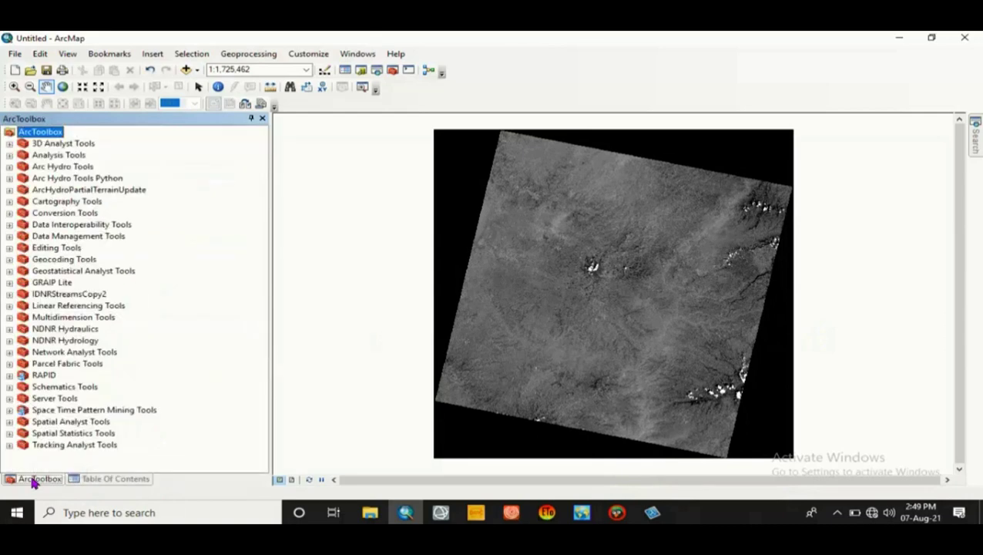
pyautogui.click(10, 237)
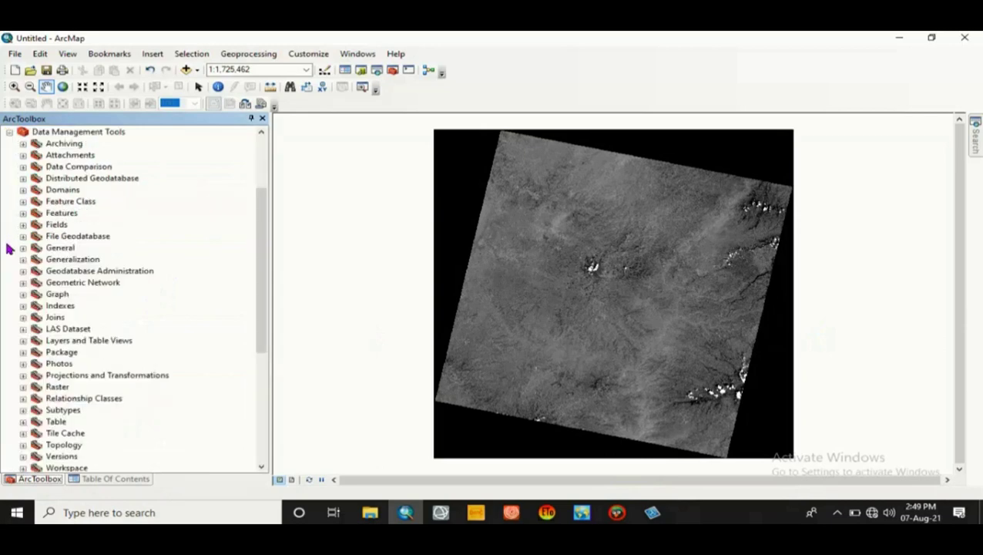
pyautogui.click(23, 387)
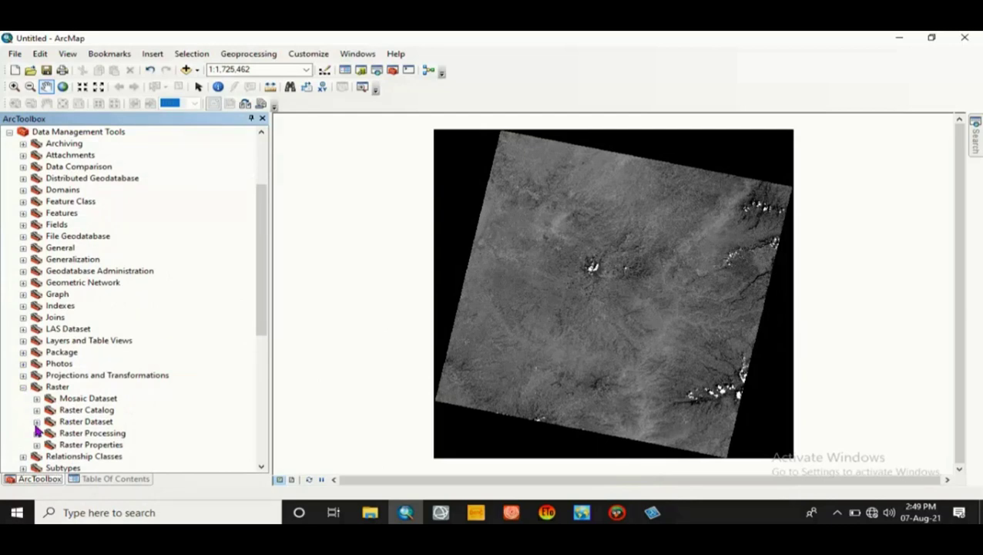
pyautogui.click(36, 433)
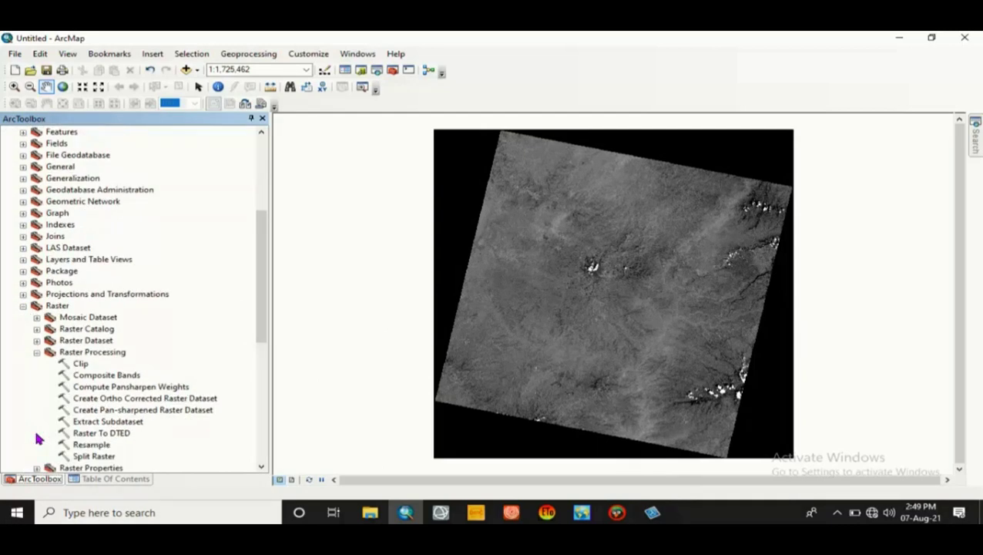
pyautogui.click(89, 376)
pyautogui.doubleClick(89, 376)
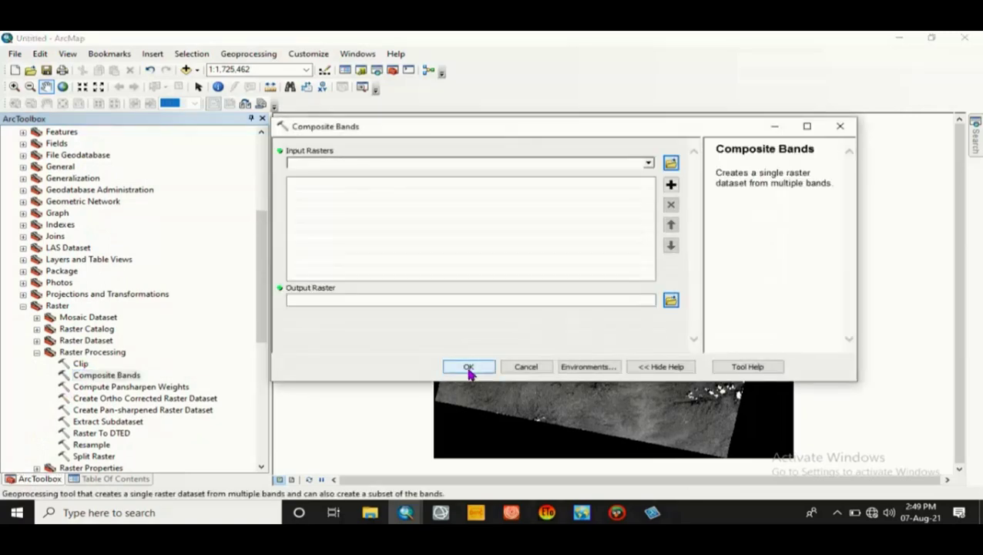
pyautogui.click(116, 479)
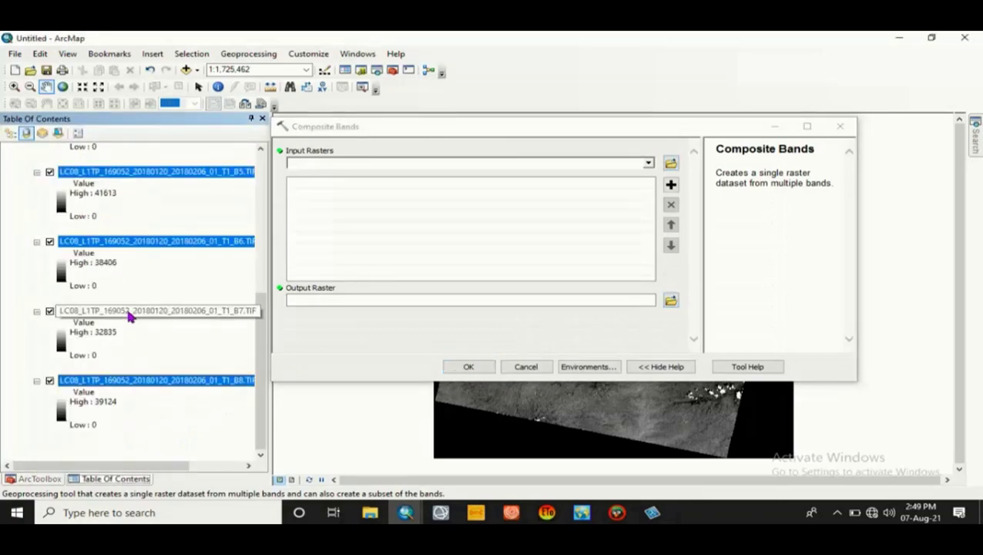
pyautogui.moveTo(130, 315); pyautogui.dragTo(406, 231)
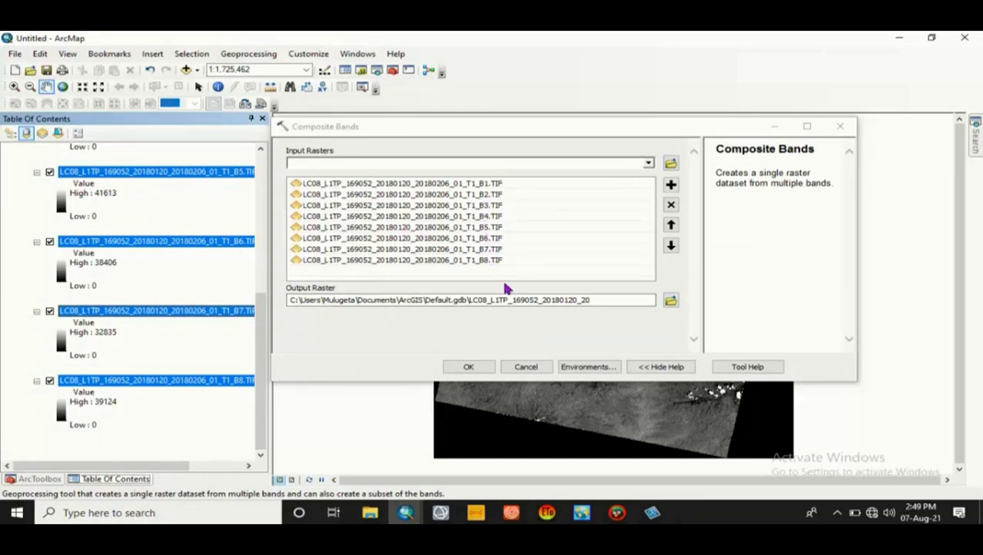
# Set both the scratch and current workspaces in the tool's environment settings to C:\2013 ENVI 5.3\2018\Mos_18.
pyautogui.click(586, 368)
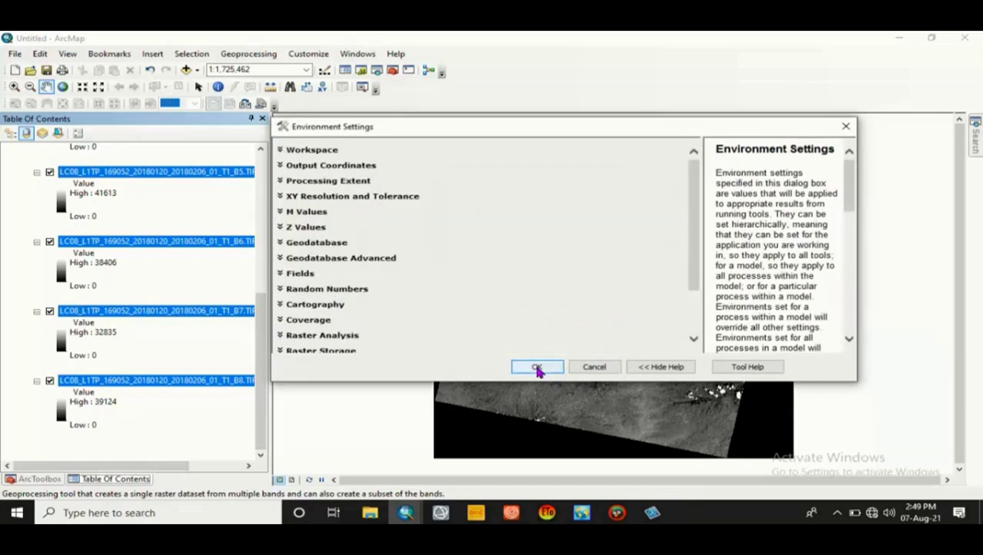
pyautogui.click(301, 152)
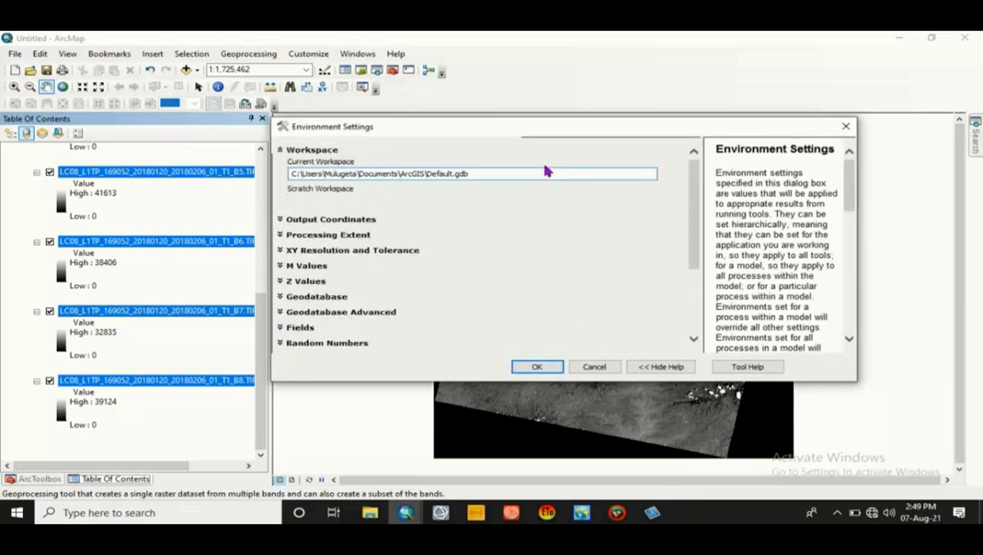
pyautogui.click(671, 202)
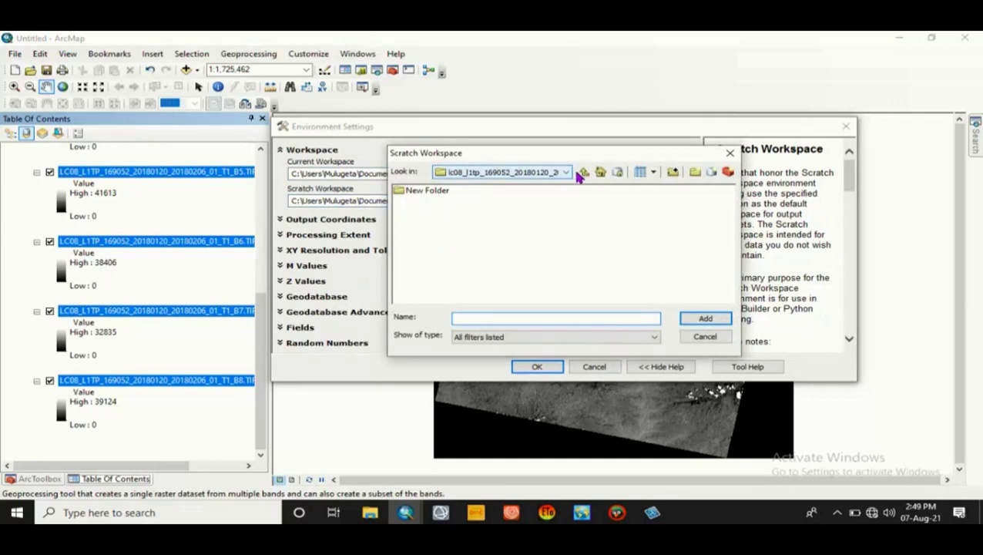
pyautogui.click(583, 172)
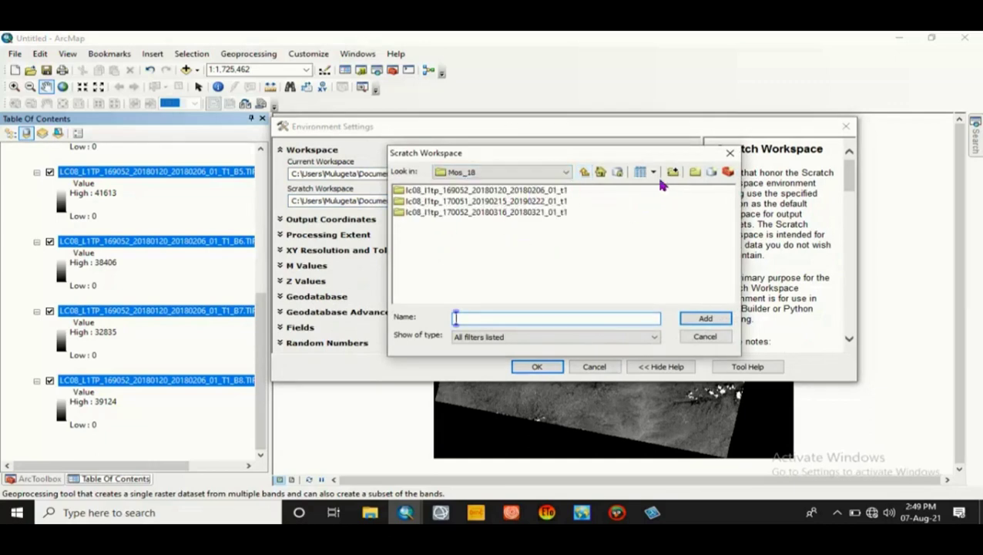
pyautogui.click(583, 172)
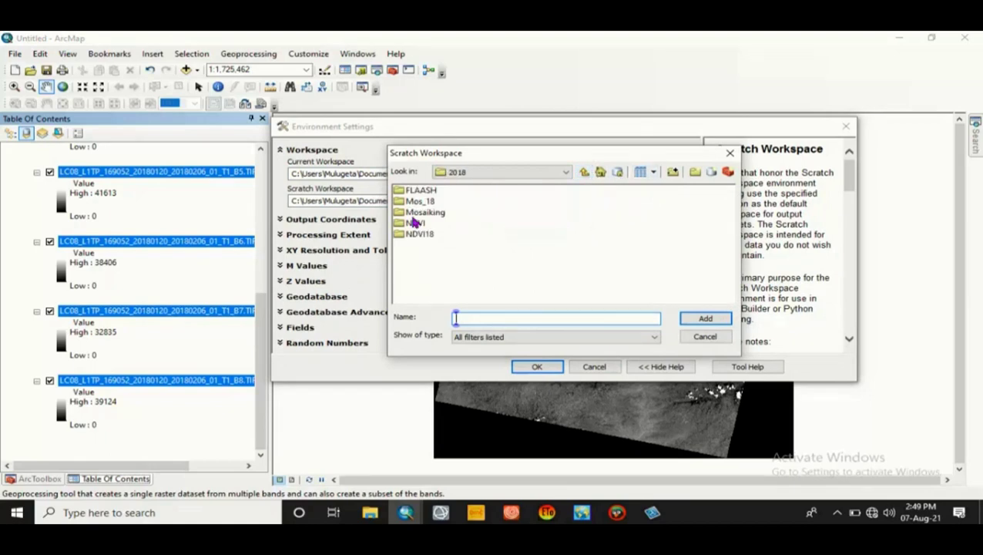
pyautogui.click(416, 201)
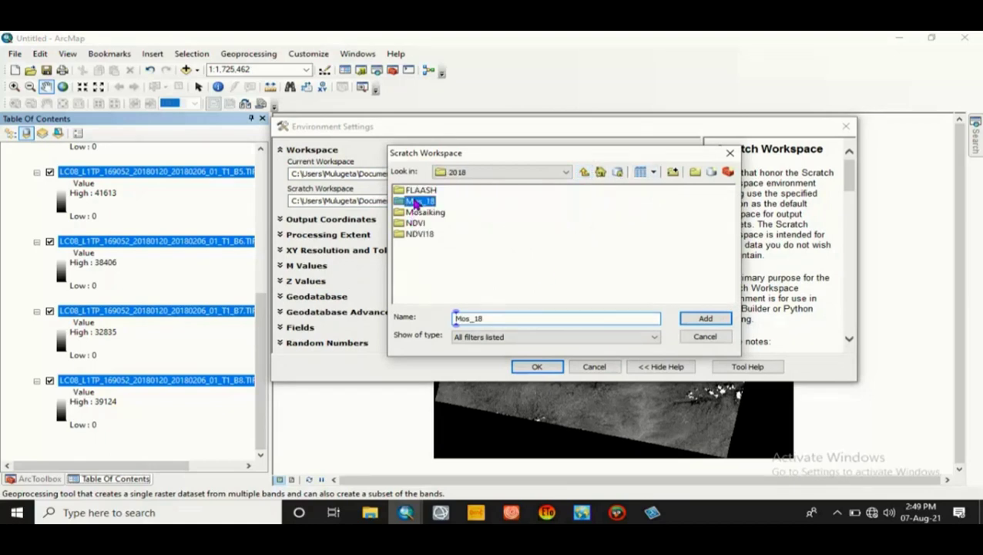
pyautogui.click(704, 318)
pyautogui.click(671, 176)
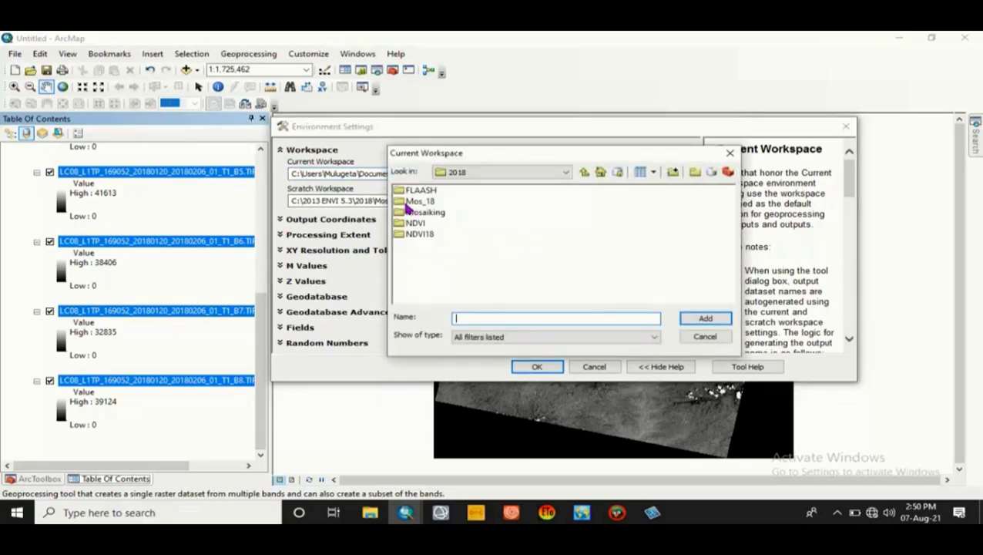
pyautogui.click(416, 202)
pyautogui.click(703, 321)
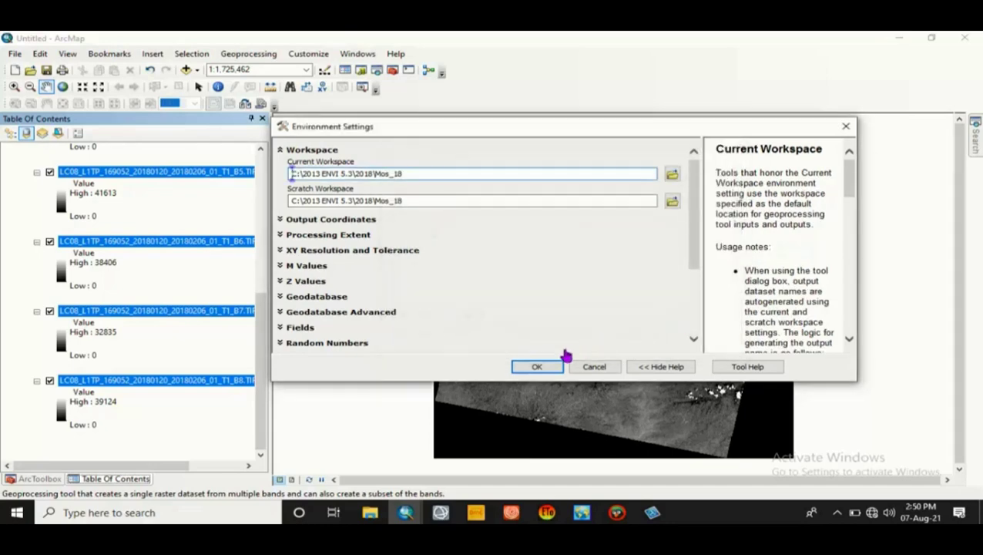
pyautogui.click(537, 367)
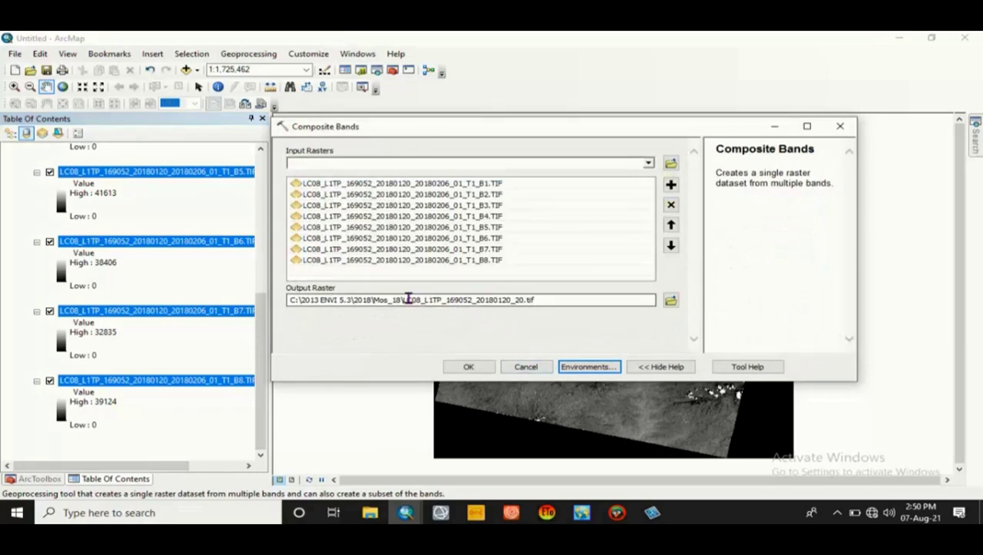
# Shorten the output raster's file name to 169052.tif, keeping it in Mos_18, and run Composite Bands.
pyautogui.moveTo(447, 300); pyautogui.dragTo(406, 302)
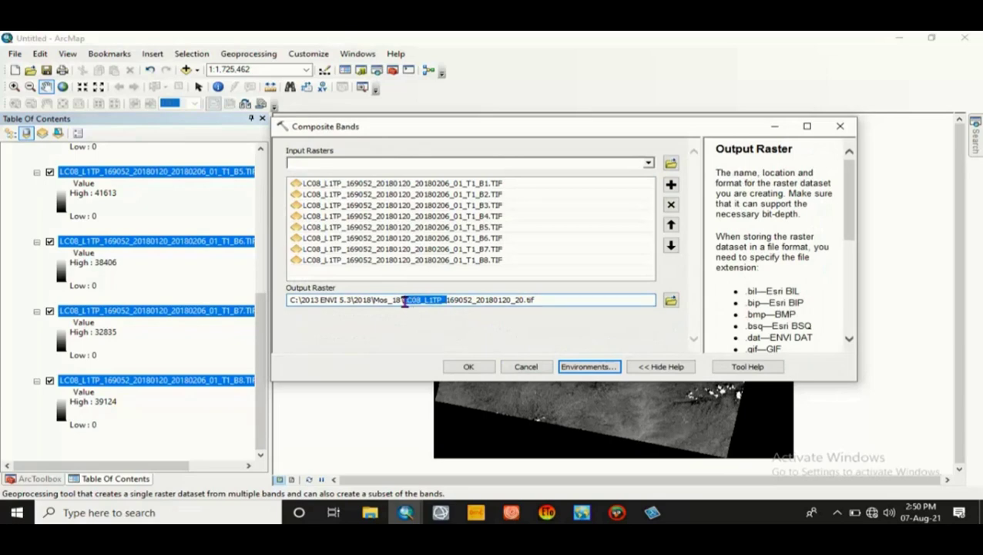
pyautogui.press('Delete')
pyautogui.click(479, 301)
pyautogui.press('BackSpace')
pyautogui.press('BackSpace')
pyautogui.press('BackSpace')
pyautogui.press('BackSpace')
pyautogui.press('BackSpace')
pyautogui.press('BackSpace')
pyautogui.press('BackSpace')
pyautogui.press('BackSpace')
pyautogui.press('BackSpace')
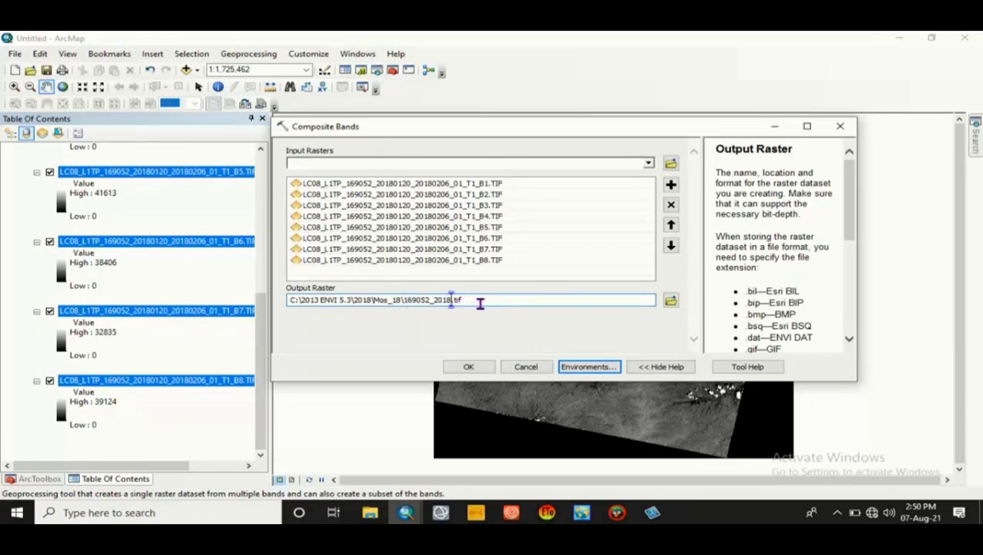
pyautogui.press('BackSpace')
pyautogui.press('BackSpace')
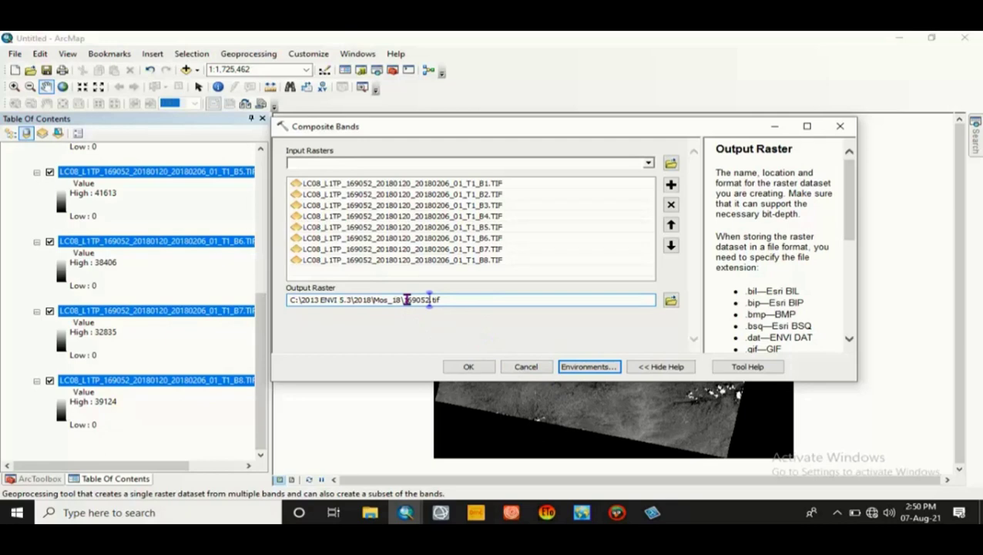
pyautogui.click(471, 366)
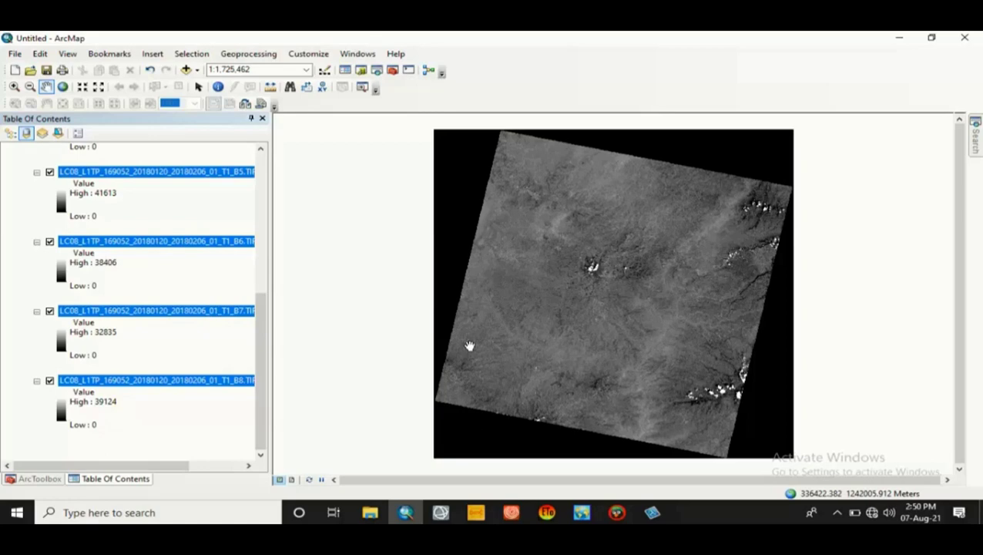
# Collapse the legends of all eight 169052 band layers, B1 to B8, in the layer list.
pyautogui.moveTo(264, 332); pyautogui.dragTo(265, 166)
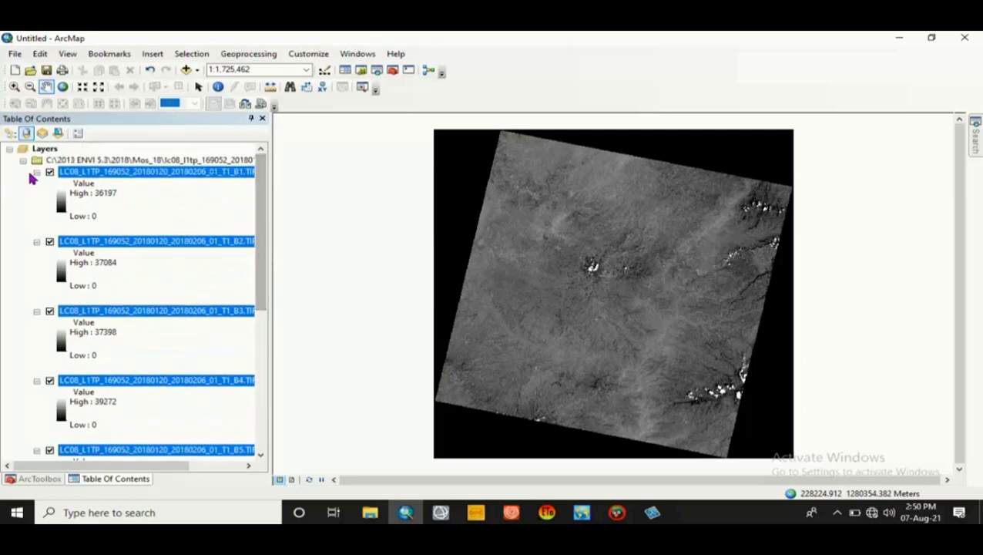
pyautogui.click(37, 172)
pyautogui.click(37, 183)
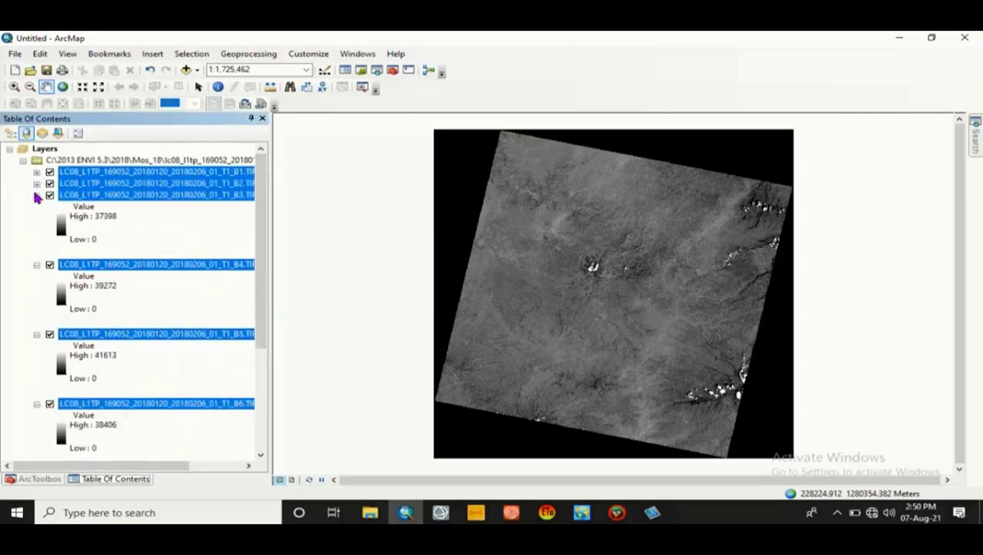
pyautogui.click(36, 195)
pyautogui.click(36, 207)
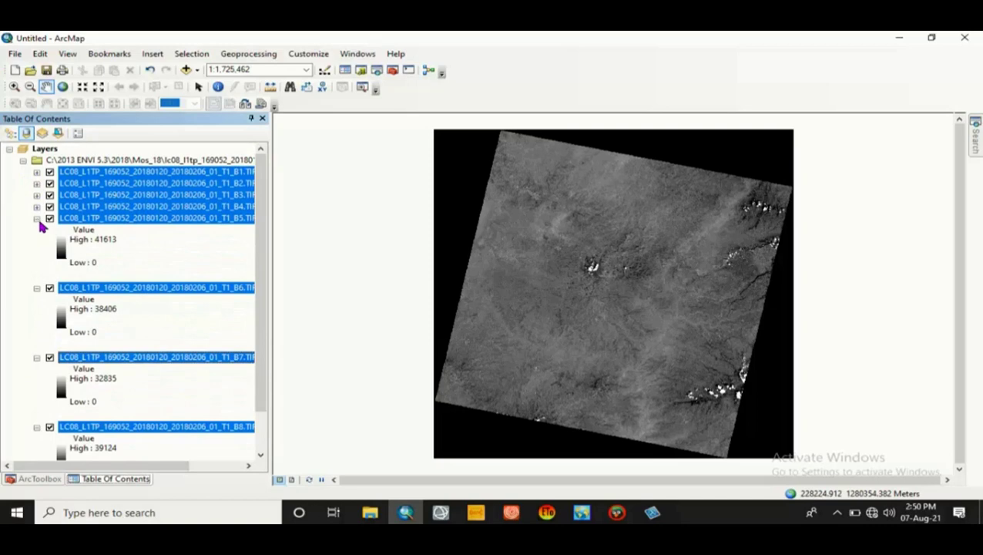
pyautogui.click(36, 219)
pyautogui.click(36, 229)
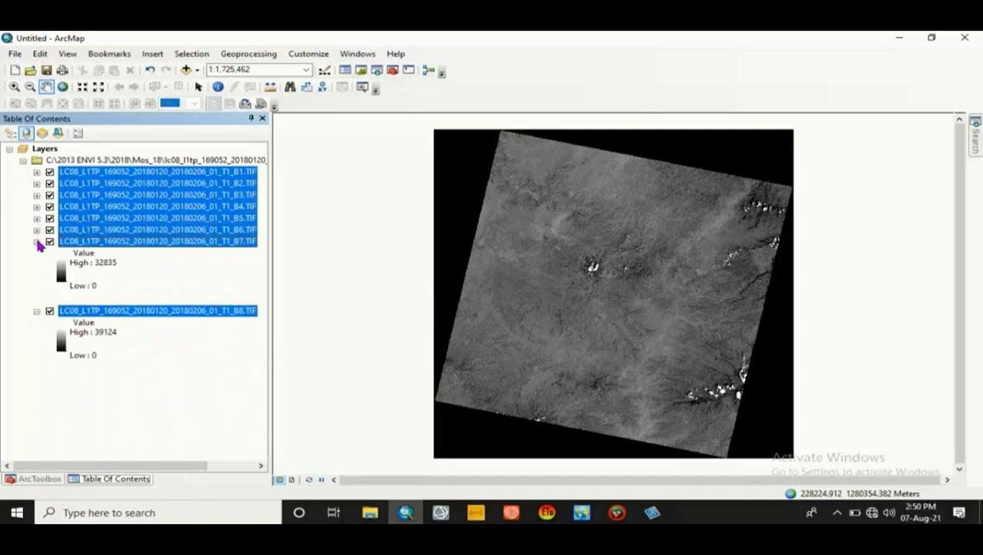
pyautogui.click(36, 241)
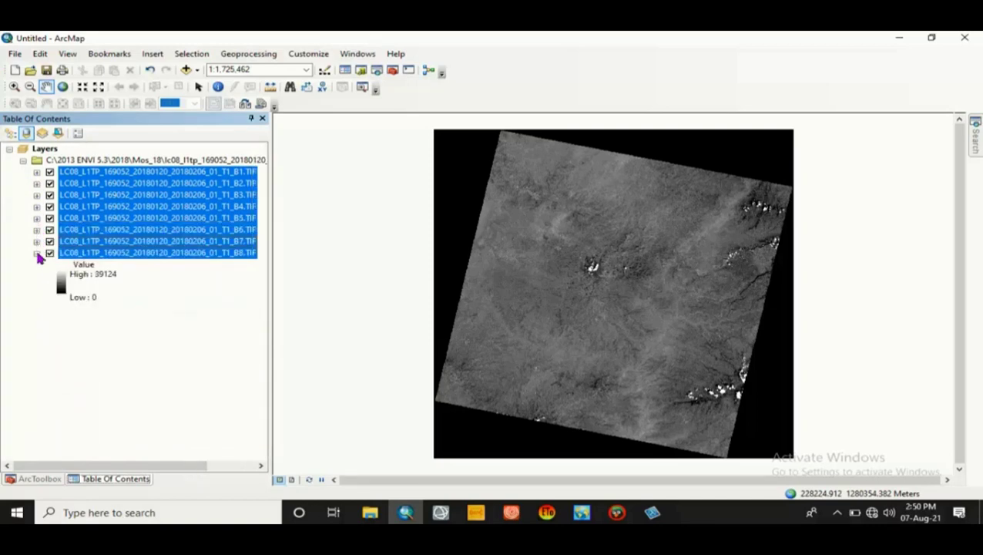
pyautogui.click(36, 252)
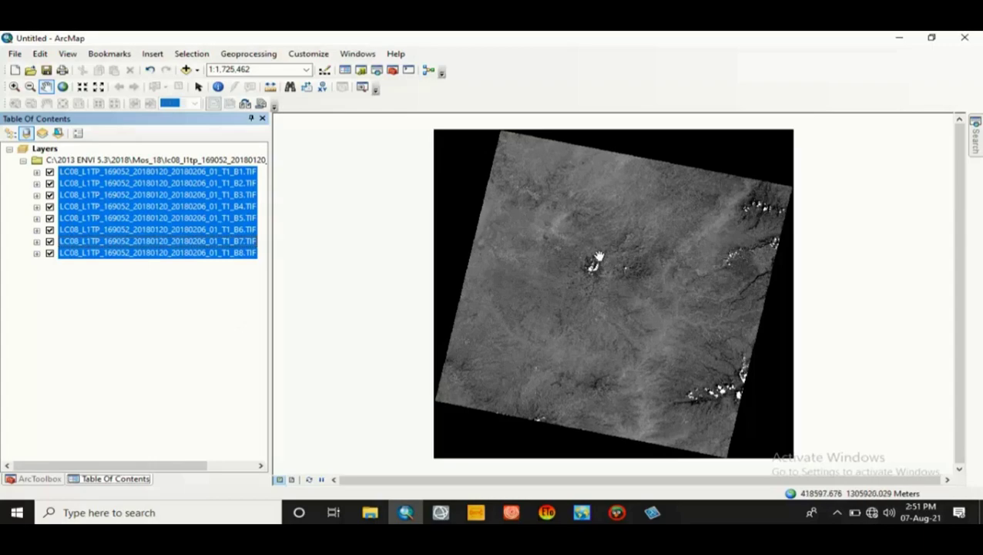
pyautogui.scroll(1, 589, 327)
pyautogui.scroll(2, 589, 327)
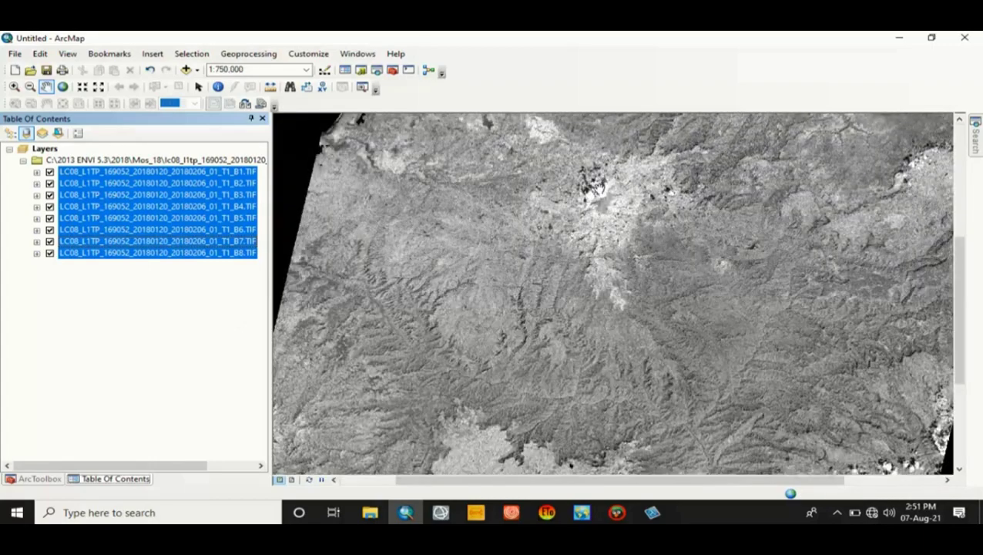
pyautogui.scroll(3, 592, 281)
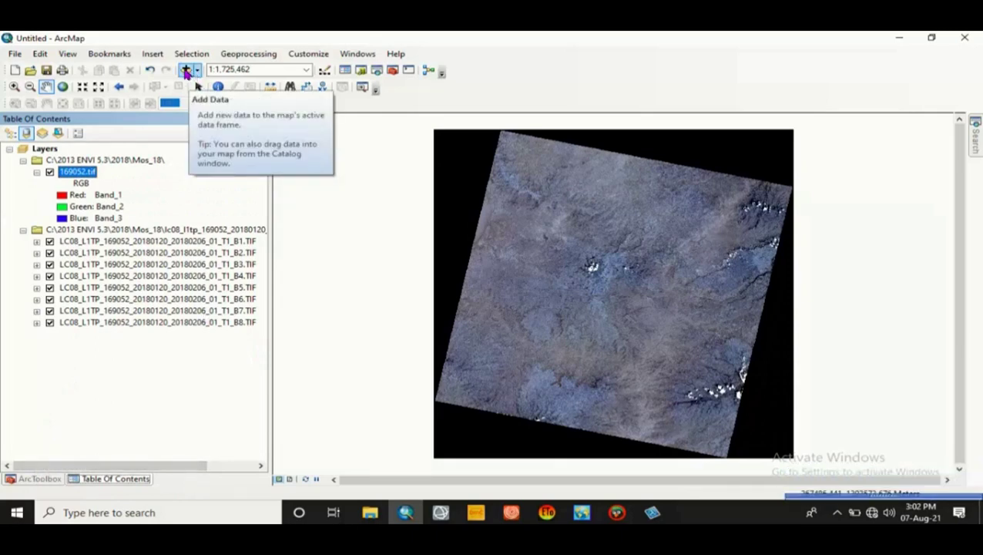
# Add bands B1 to B8 of the 170051 Landsat scene in the Mos_18 folder to the map.
pyautogui.click(186, 71)
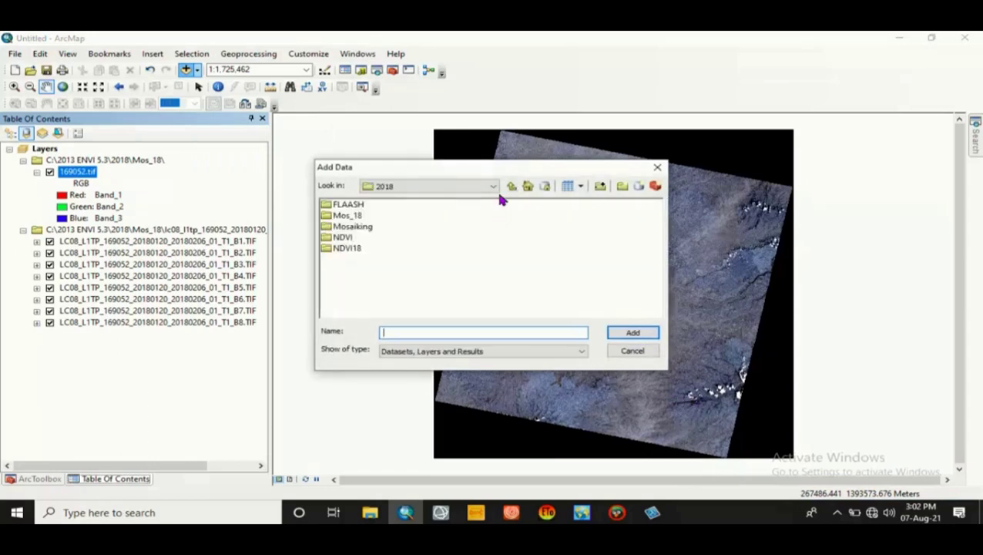
pyautogui.click(342, 216)
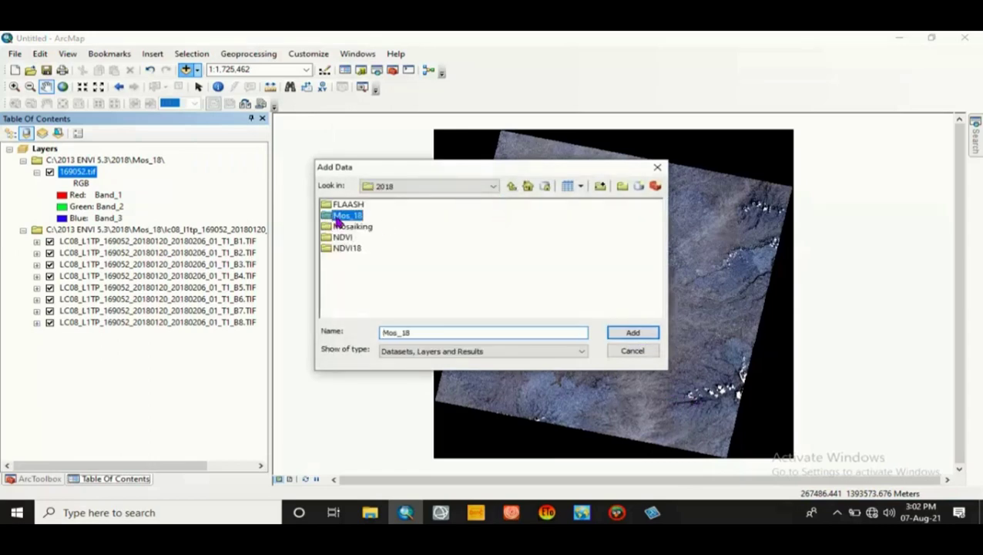
pyautogui.doubleClick(337, 219)
pyautogui.doubleClick(367, 217)
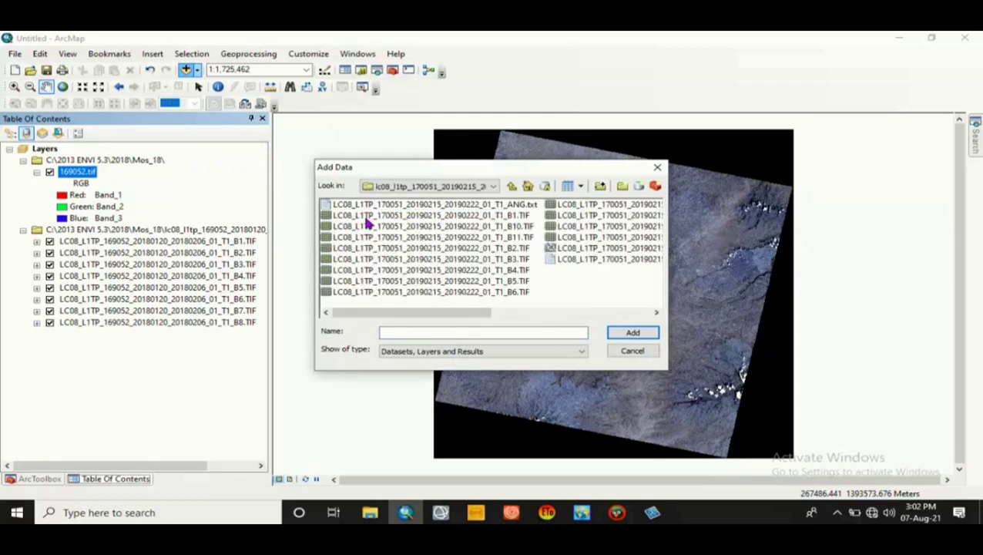
pyautogui.click(479, 219)
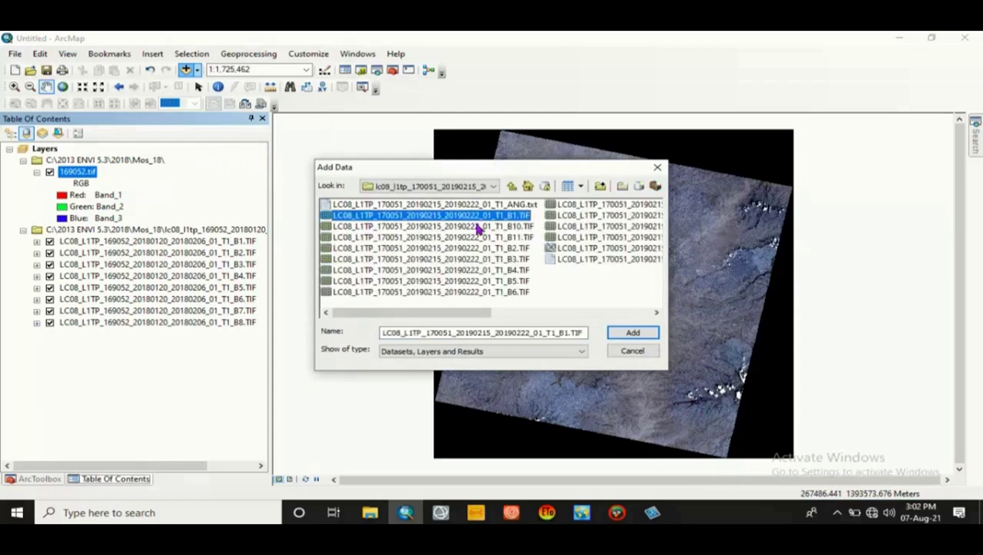
pyautogui.keyDown('ctrl'); pyautogui.click(488, 248); pyautogui.keyUp('ctrl')
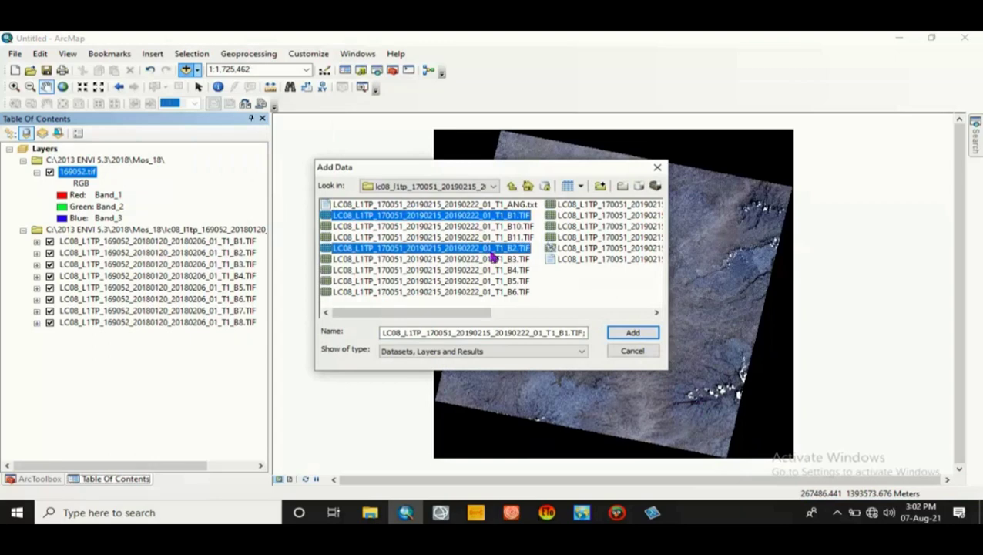
pyautogui.keyDown('ctrl'); pyautogui.click(494, 260); pyautogui.keyUp('ctrl')
pyautogui.keyDown('ctrl'); pyautogui.click(499, 272); pyautogui.keyUp('ctrl')
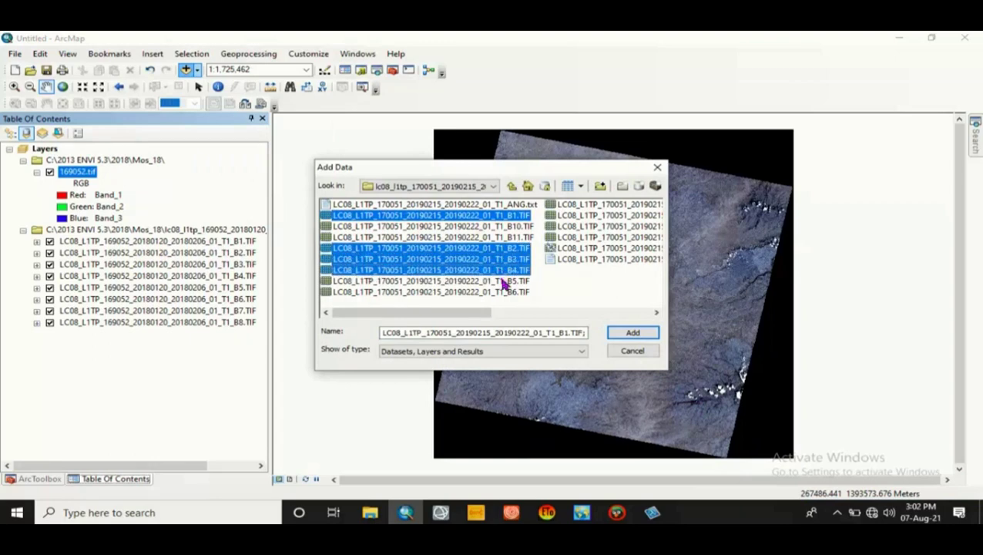
pyautogui.keyDown('ctrl'); pyautogui.click(502, 283); pyautogui.keyUp('ctrl')
pyautogui.keyDown('ctrl'); pyautogui.click(504, 292); pyautogui.keyUp('ctrl')
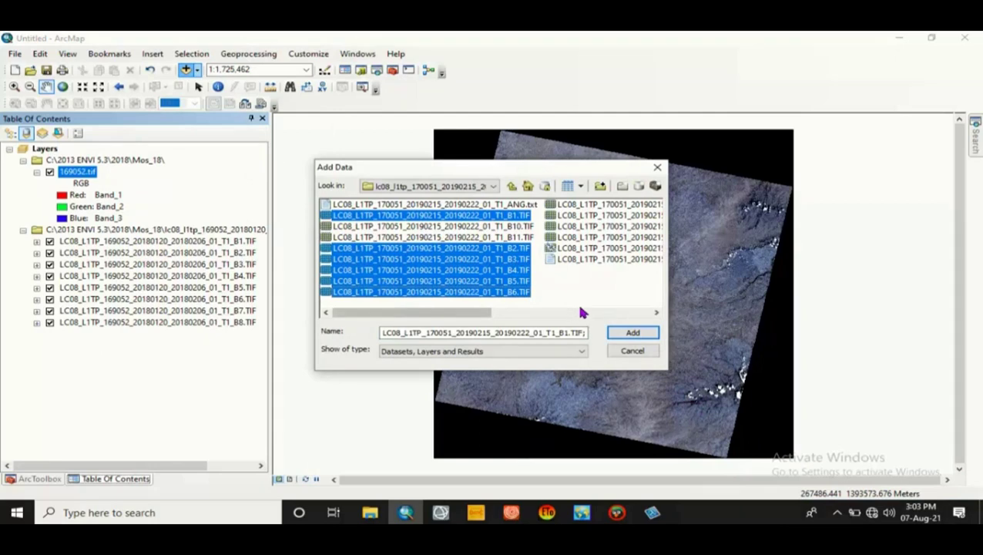
pyautogui.click(586, 312)
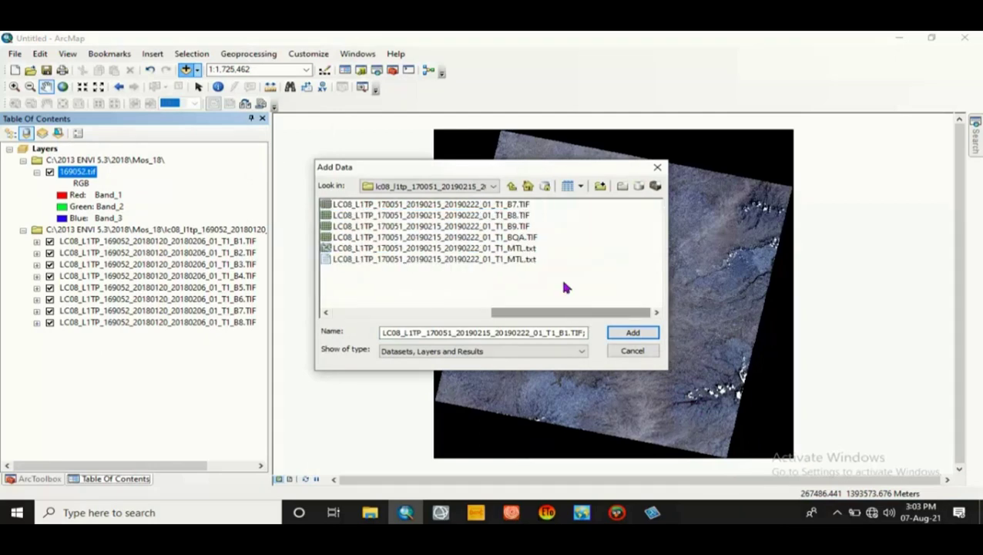
pyautogui.keyDown('ctrl'); pyautogui.click(499, 204); pyautogui.keyUp('ctrl')
pyautogui.keyDown('ctrl'); pyautogui.click(507, 216); pyautogui.keyUp('ctrl')
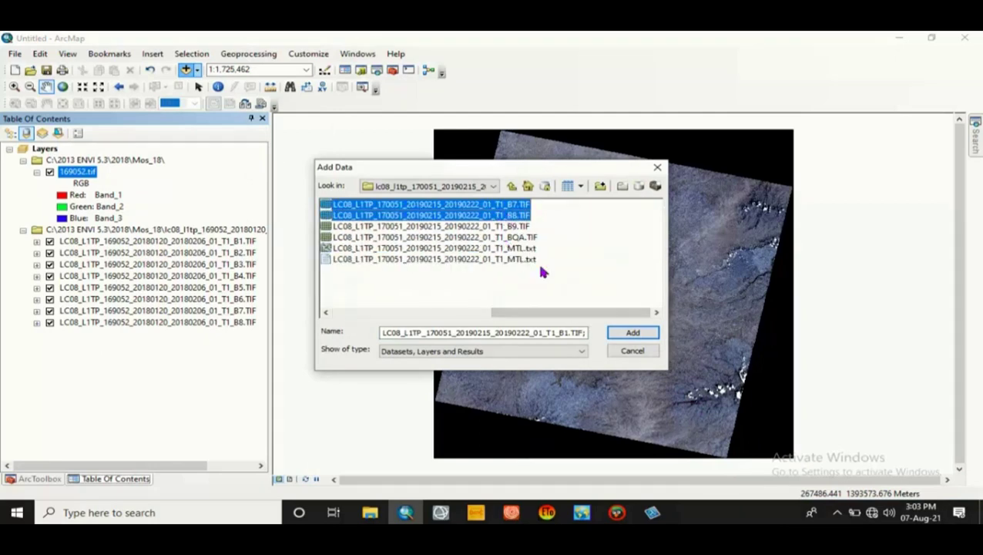
pyautogui.click(633, 332)
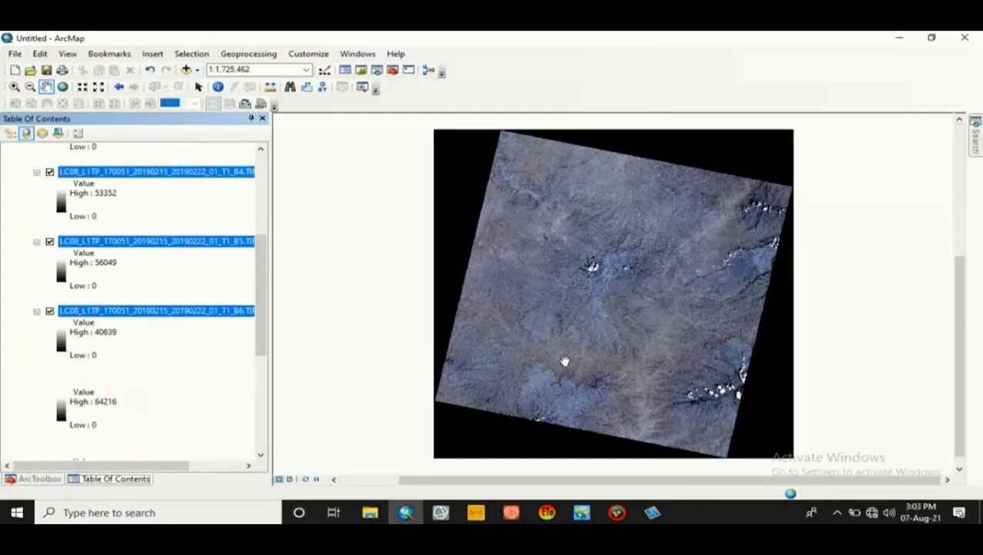
# Start the Composite Bands tool and load the 170051 scene's bands B1 to B8 as its input rasters.
pyautogui.click(35, 479)
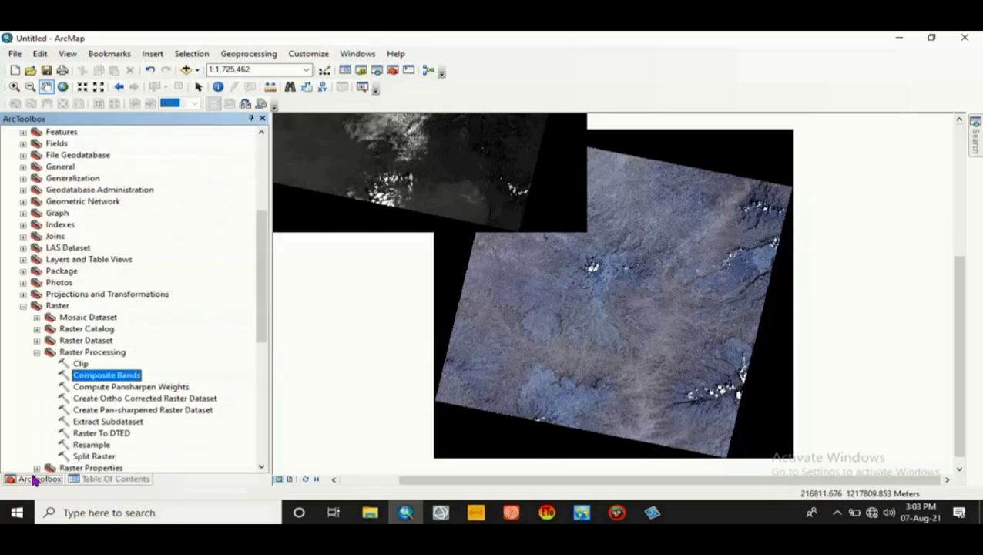
pyautogui.doubleClick(92, 375)
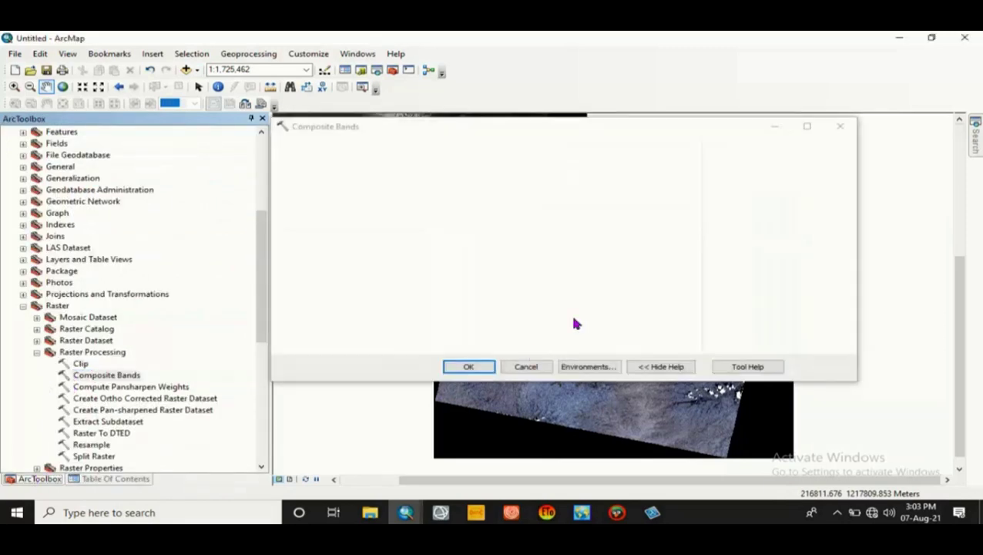
pyautogui.click(123, 478)
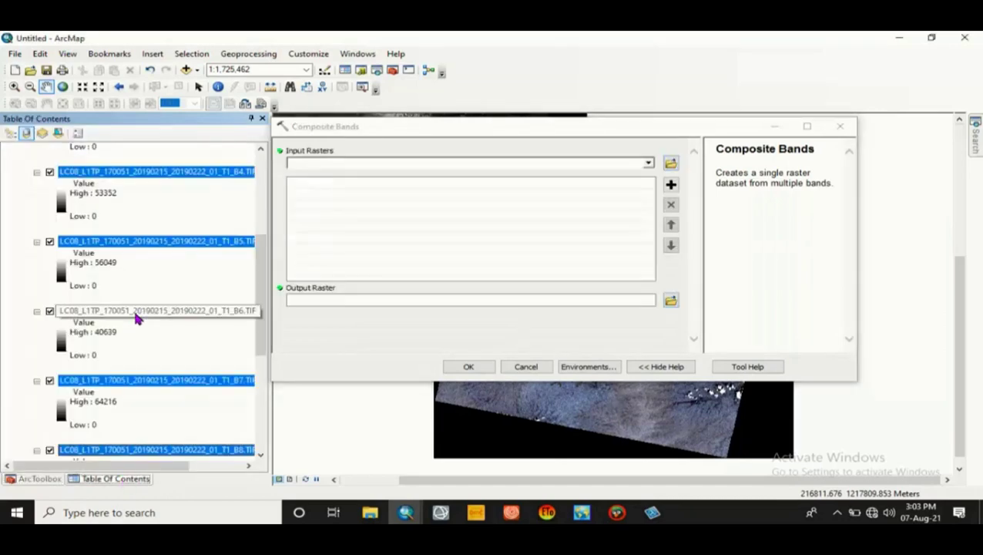
pyautogui.moveTo(137, 310); pyautogui.dragTo(436, 216)
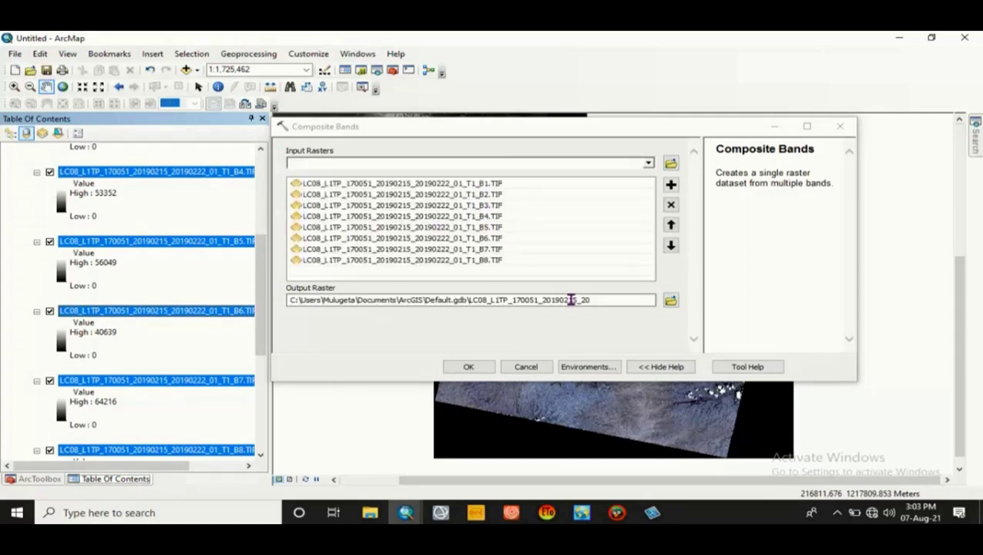
# Set the scratch and current workspaces to C:\2013 ENVI 5.3\2018\Mos_18 in the Composite Bands environment settings.
pyautogui.click(587, 366)
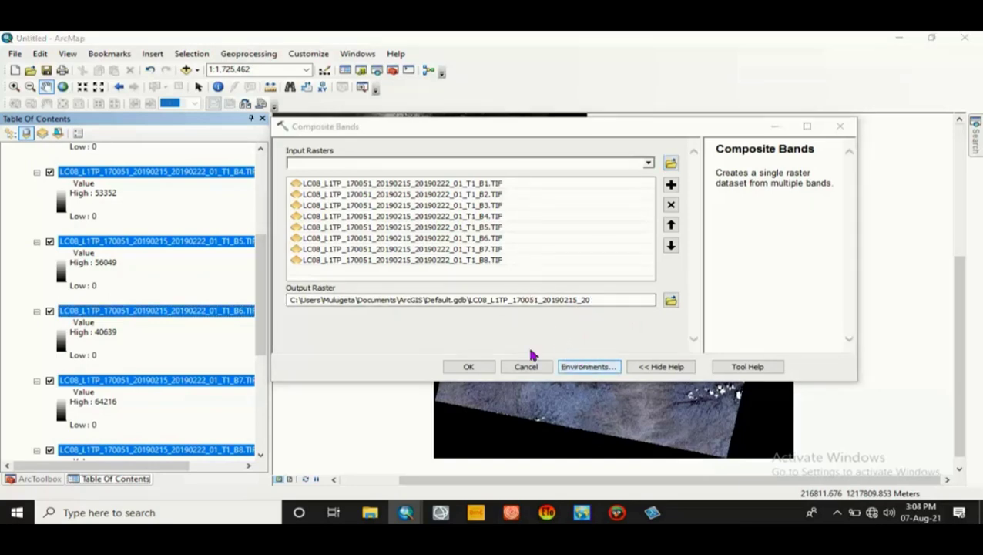
pyautogui.click(299, 152)
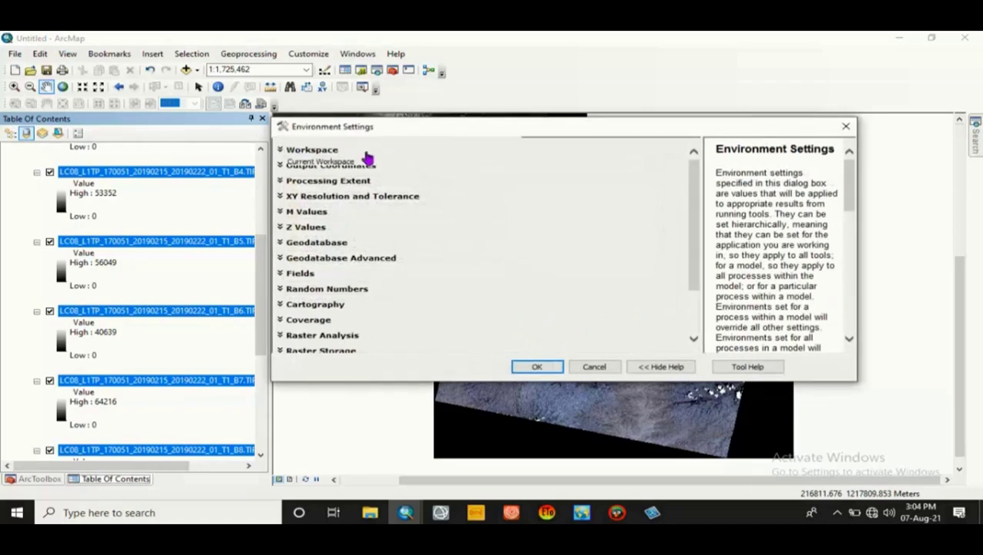
pyautogui.click(675, 201)
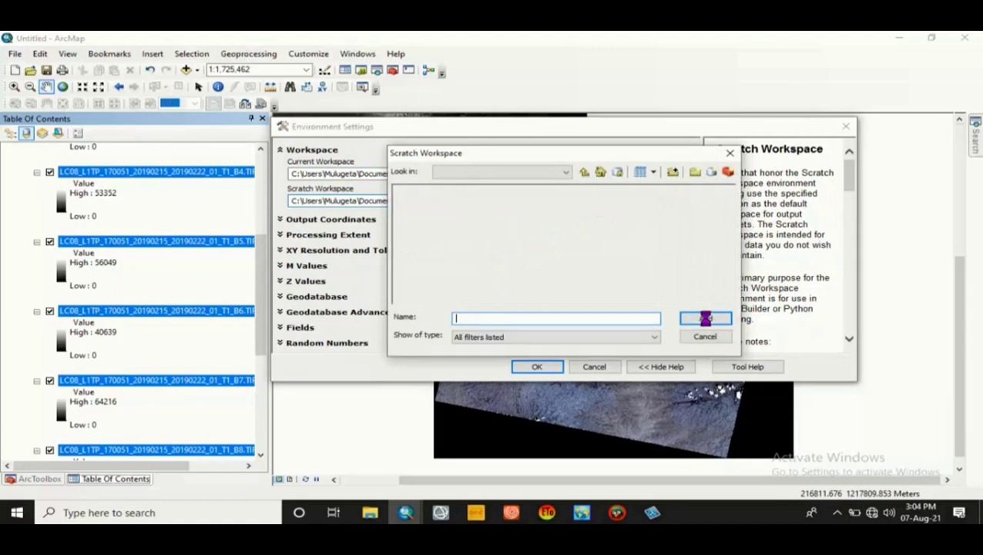
pyautogui.click(584, 172)
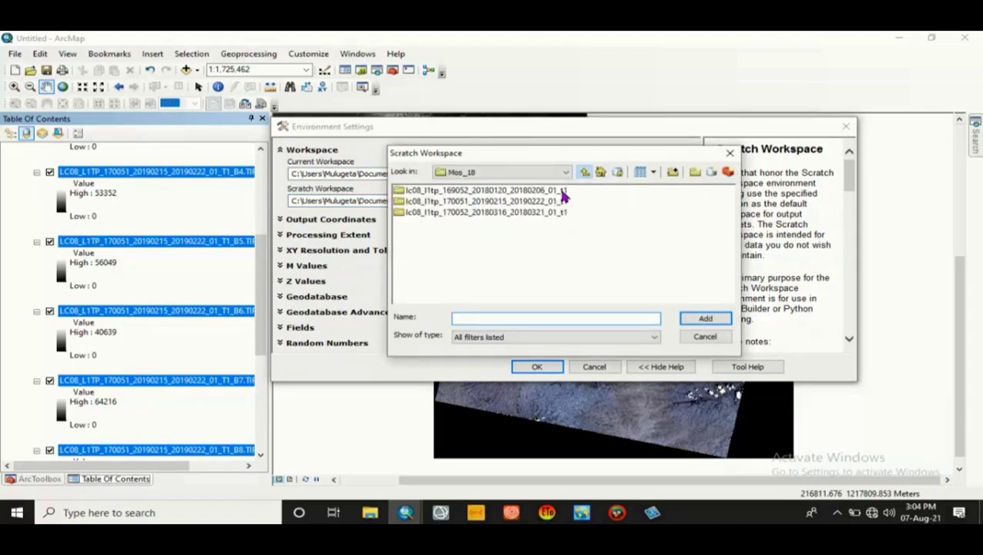
pyautogui.click(584, 171)
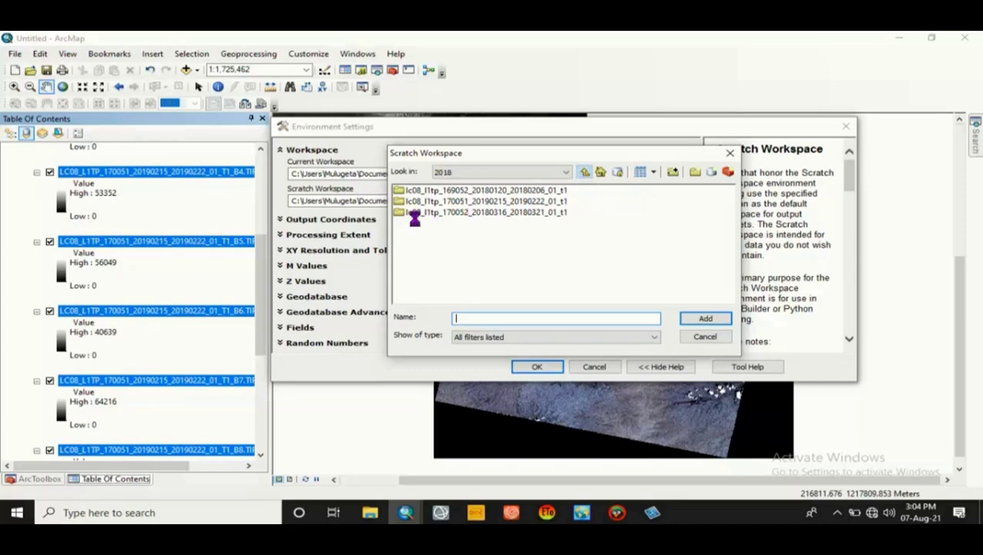
pyautogui.click(416, 201)
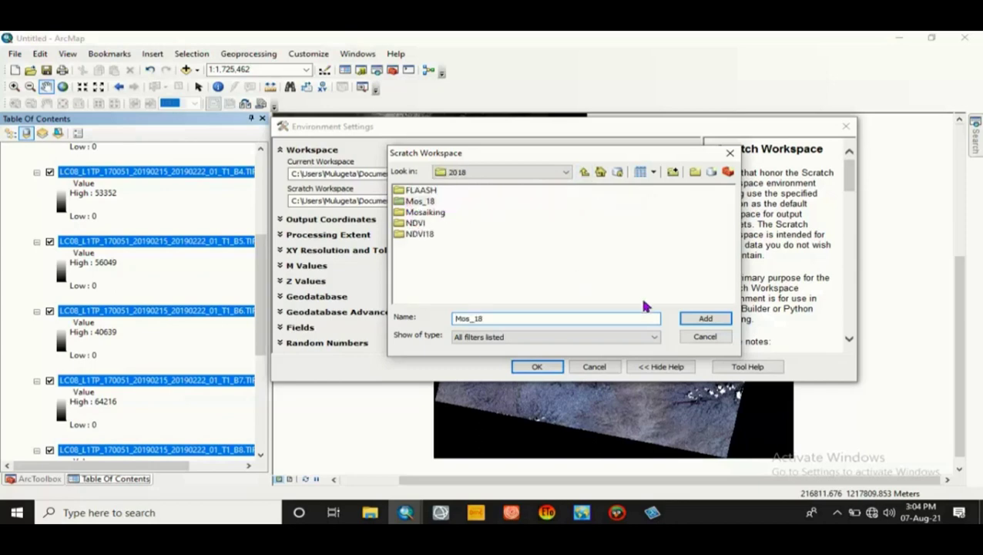
pyautogui.click(705, 318)
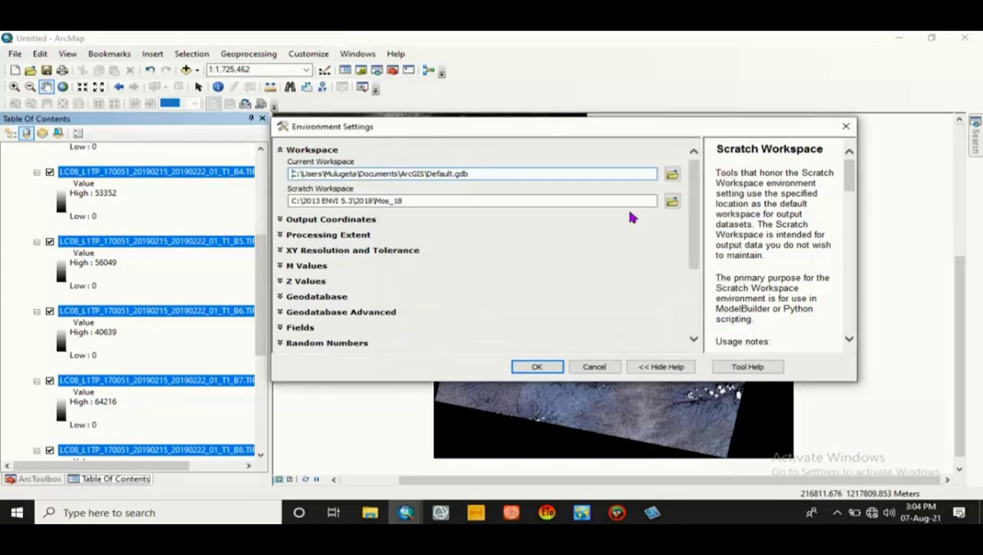
pyautogui.click(672, 176)
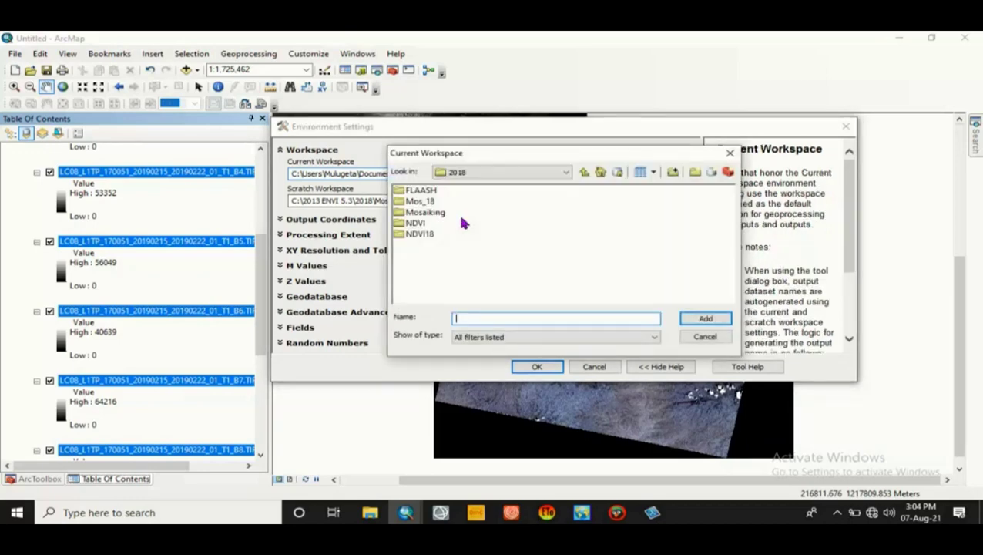
pyautogui.click(408, 201)
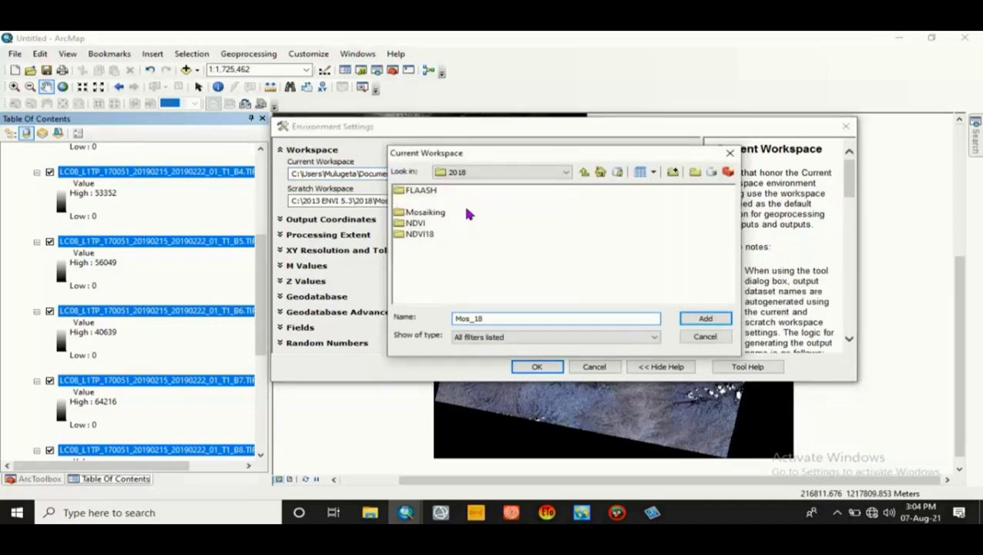
pyautogui.click(697, 320)
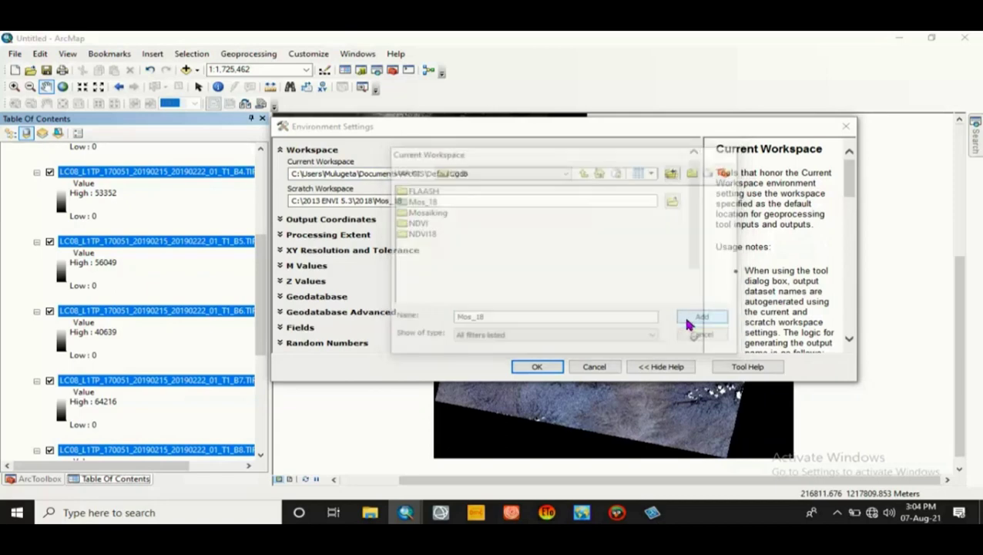
pyautogui.click(539, 368)
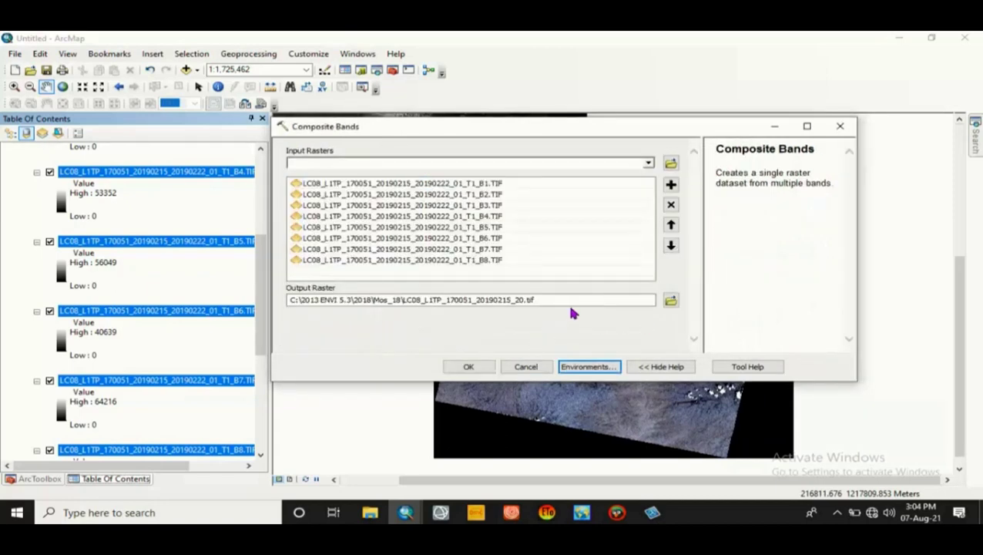
# Name the output raster 170051.tif in the Mos_18 folder and run Composite Bands on the 170051 scene.
pyautogui.click(528, 300)
pyautogui.moveTo(526, 301); pyautogui.dragTo(479, 303)
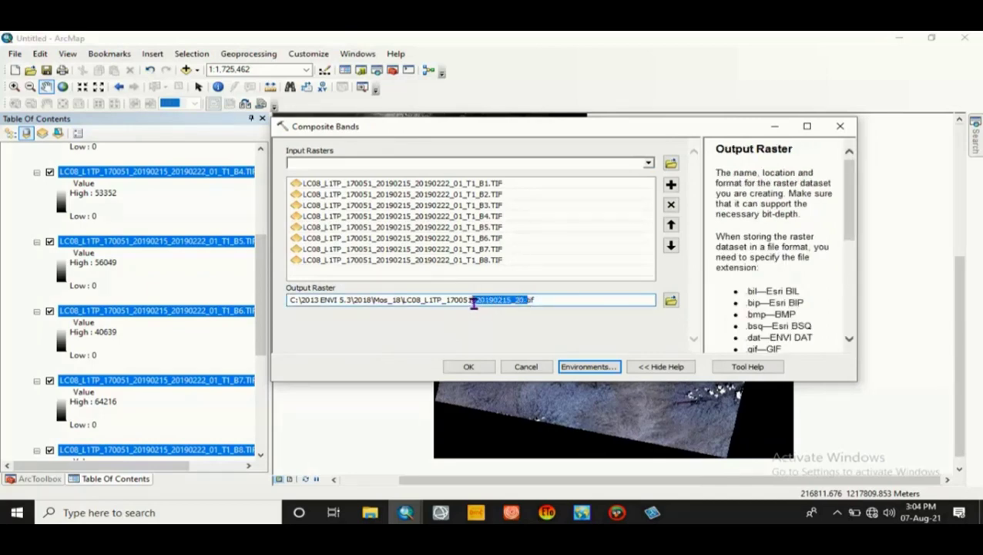
pyautogui.press('BackSpace')
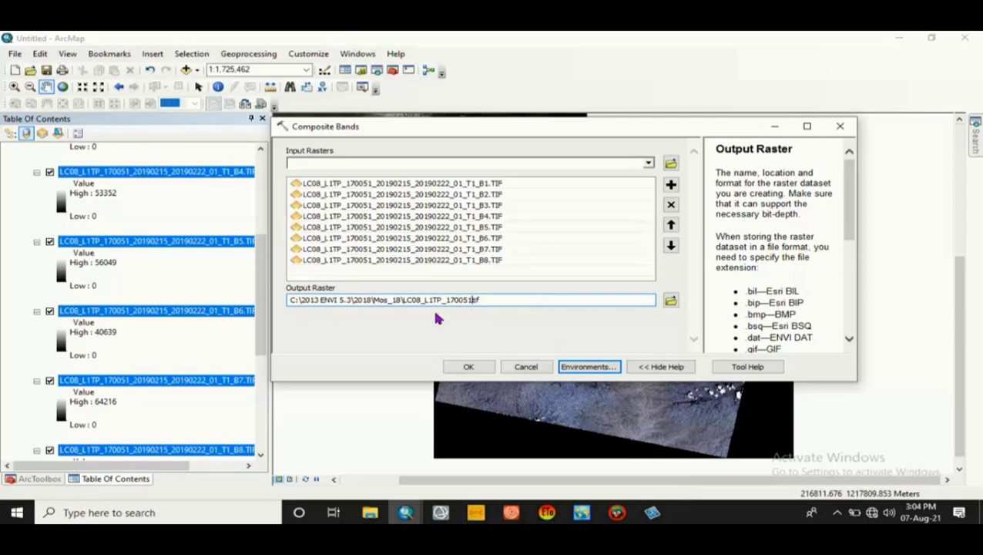
pyautogui.moveTo(446, 301); pyautogui.dragTo(402, 299)
pyautogui.press('BackSpace')
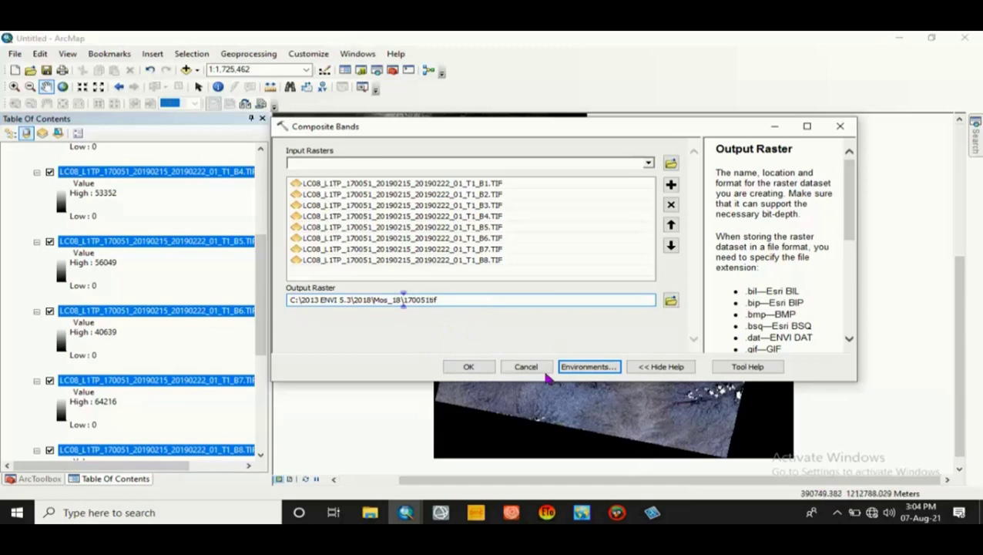
pyautogui.click(429, 300)
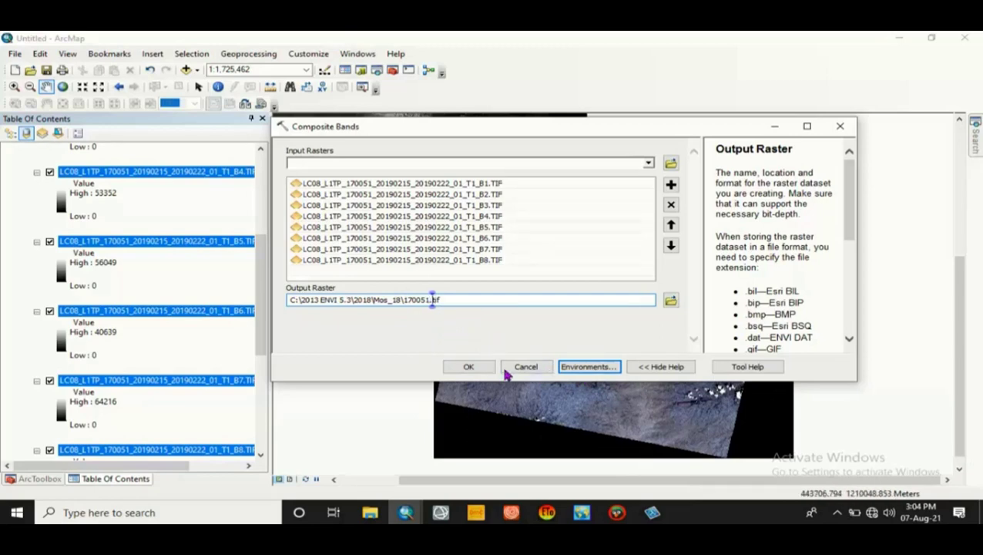
pyautogui.click(476, 369)
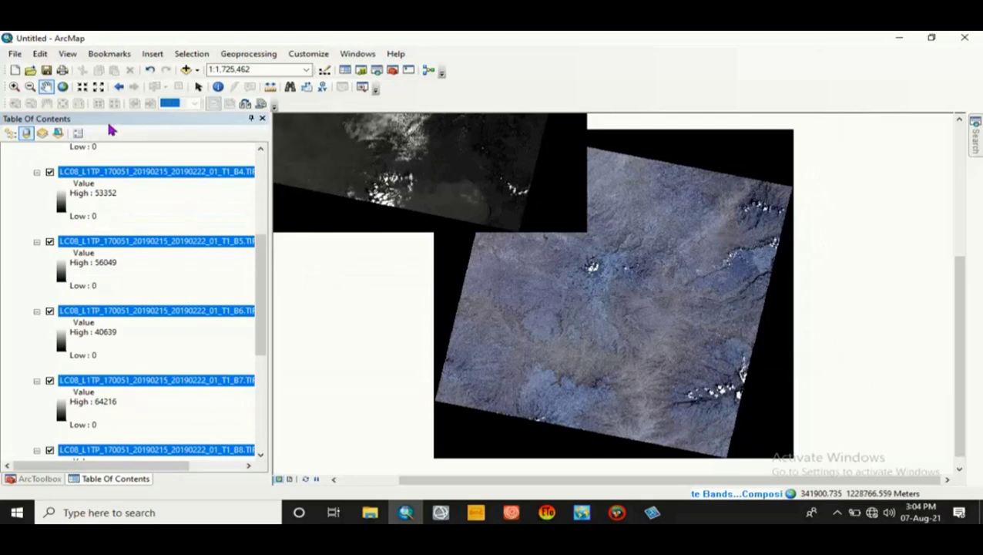
# Collapse the legends of all eight 170051 band layers, B1 to B8, in the layer list.
pyautogui.click(62, 86)
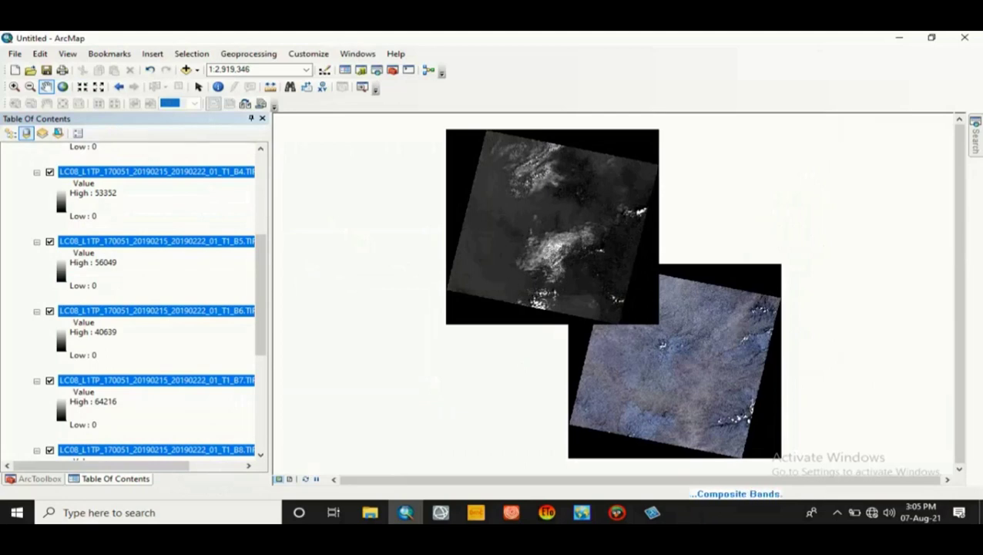
pyautogui.moveTo(263, 313); pyautogui.dragTo(266, 219)
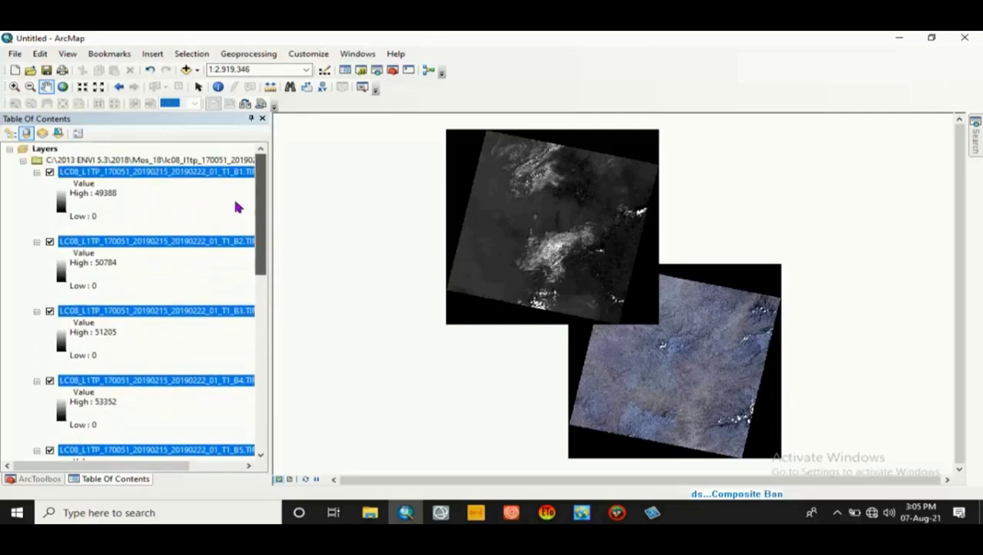
pyautogui.click(36, 173)
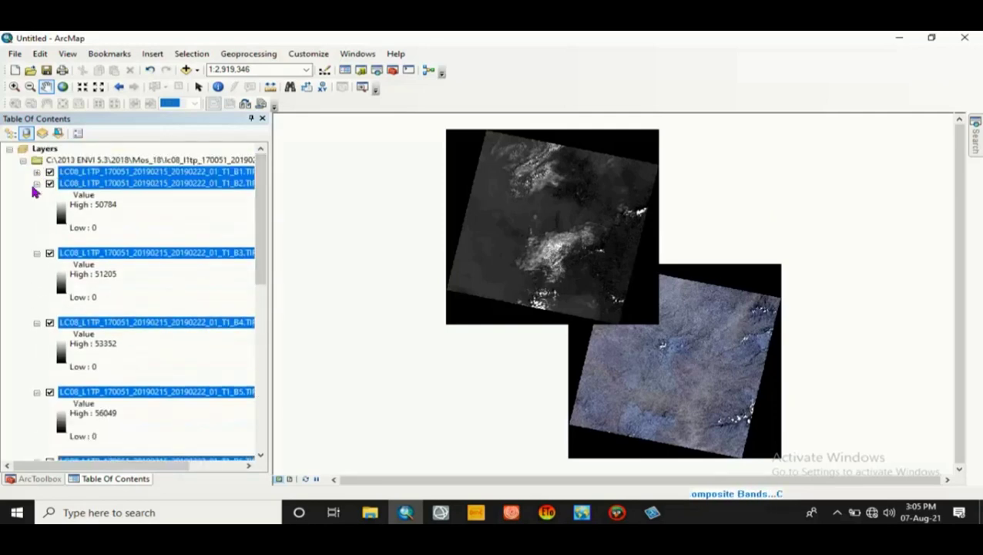
pyautogui.click(35, 184)
pyautogui.click(40, 206)
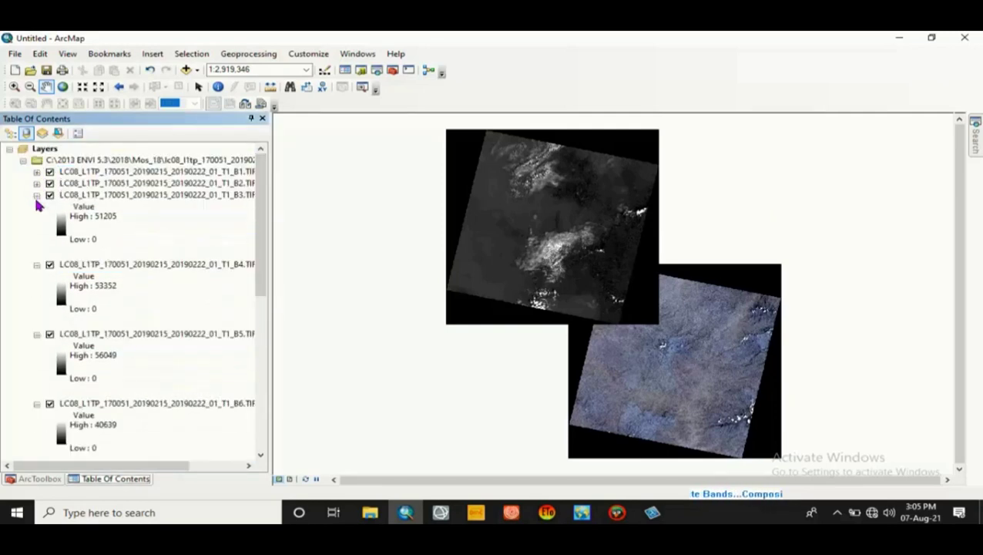
pyautogui.click(36, 195)
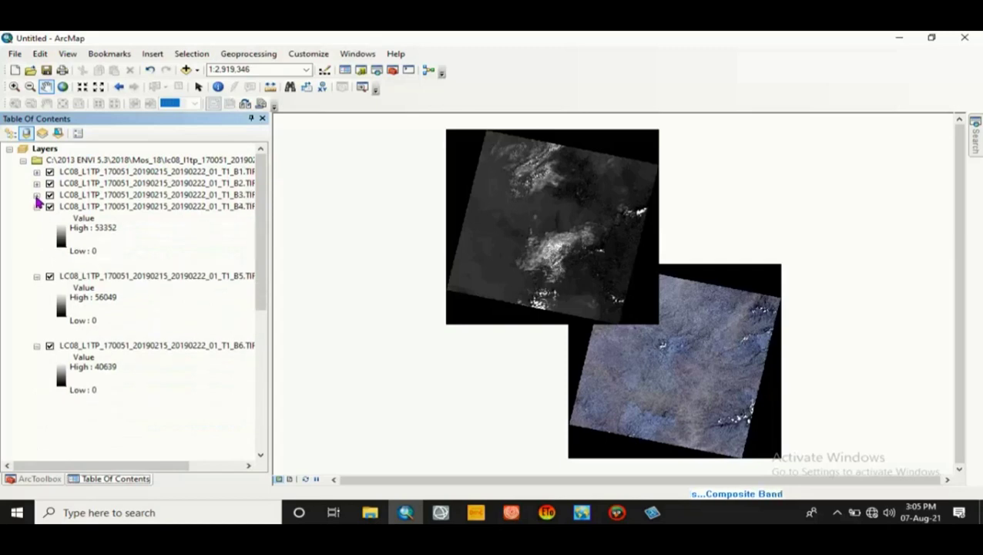
pyautogui.click(36, 206)
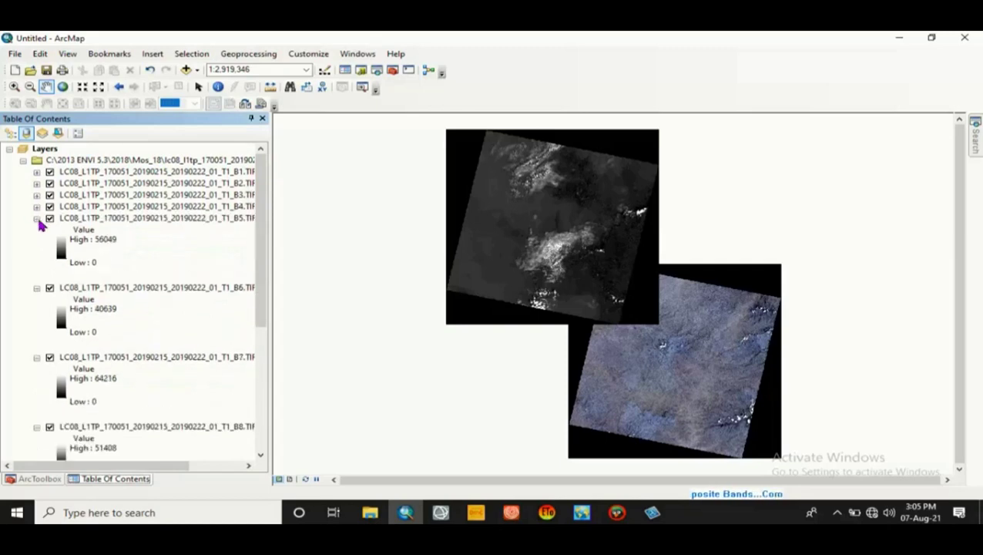
pyautogui.click(36, 218)
pyautogui.click(36, 230)
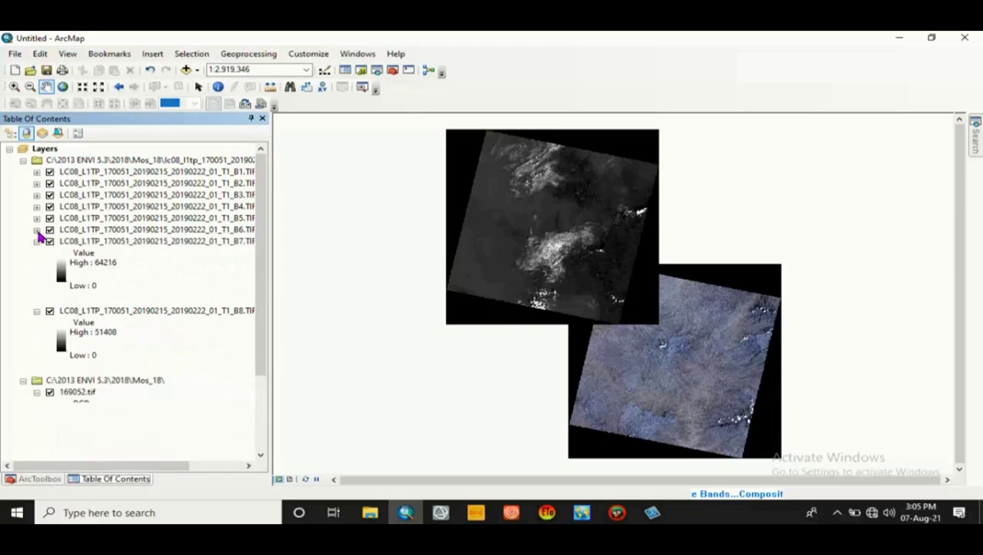
pyautogui.click(37, 241)
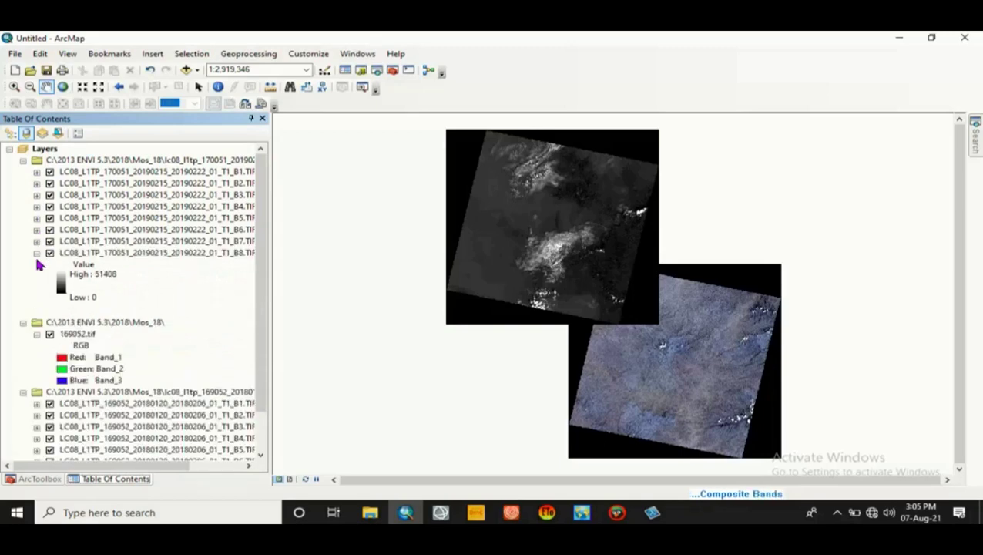
pyautogui.click(36, 253)
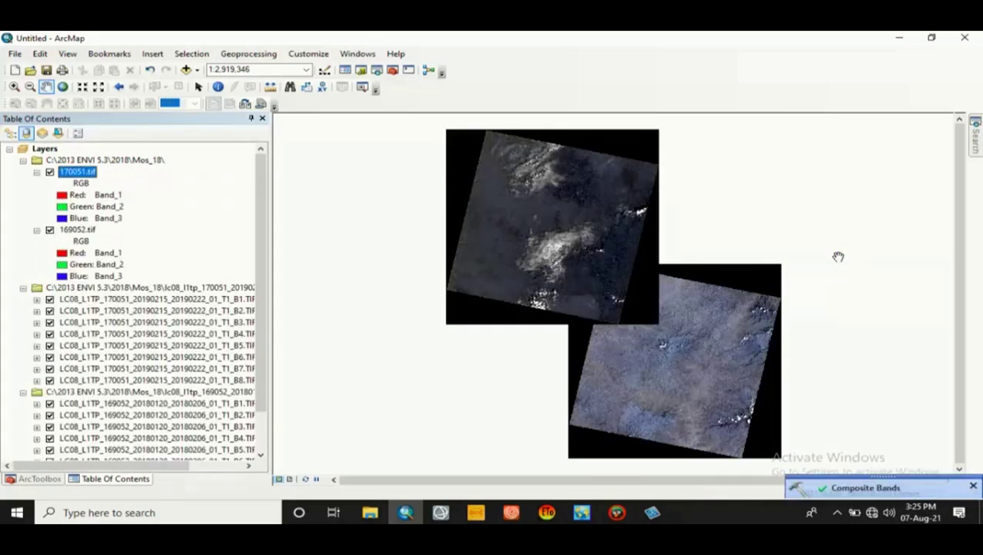
# Add bands B1 to B8 of the 170052 Landsat scene in the Mos_18 folder to the map.
pyautogui.click(185, 71)
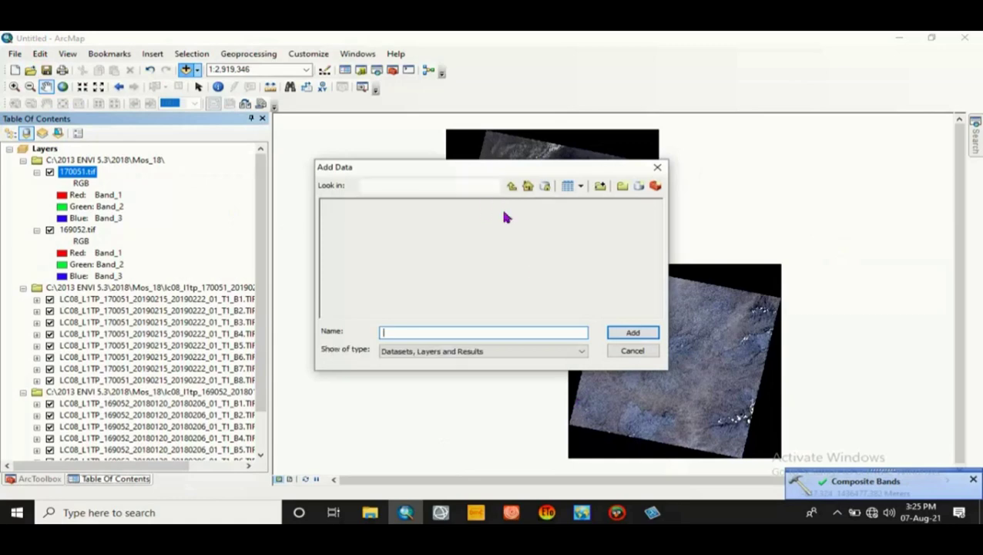
pyautogui.click(350, 217)
pyautogui.doubleClick(350, 217)
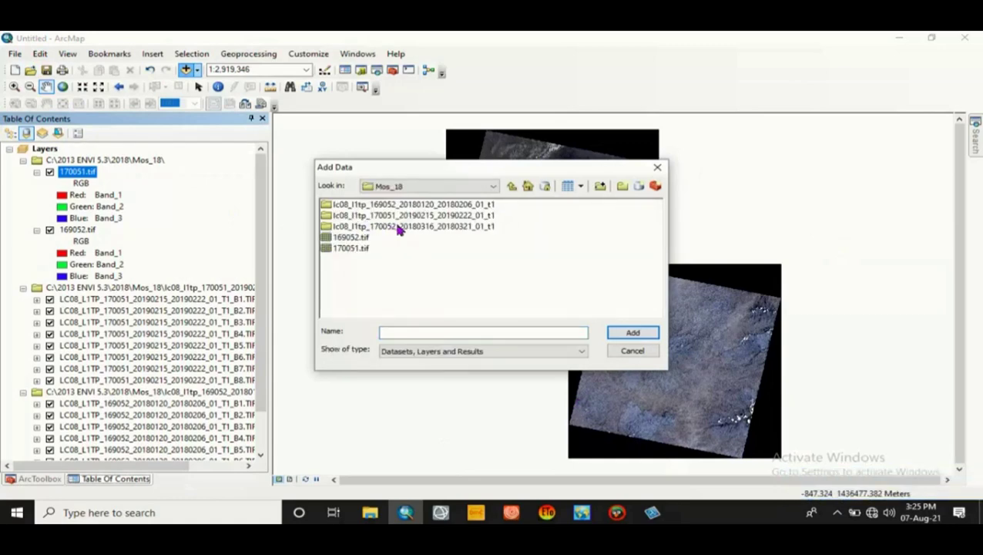
pyautogui.doubleClick(399, 228)
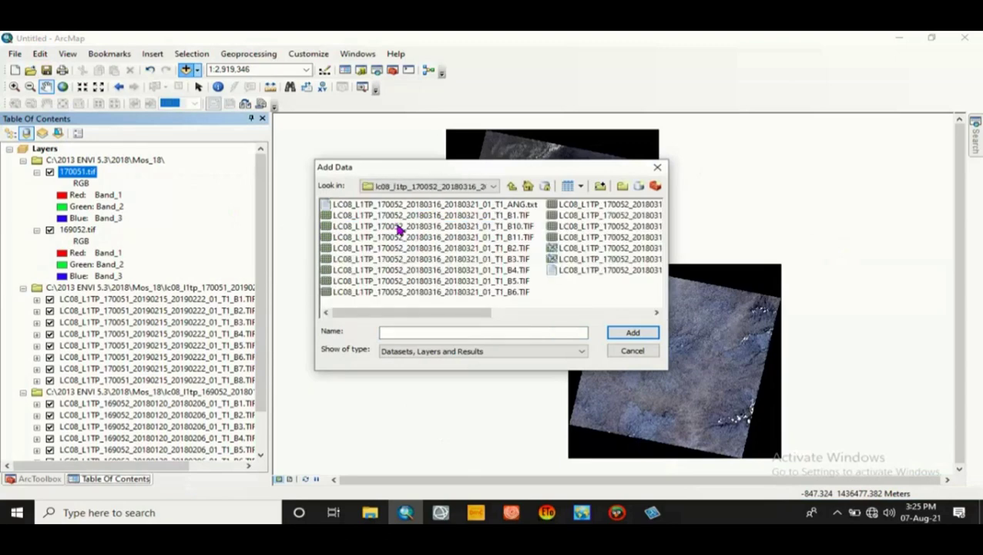
pyautogui.click(468, 219)
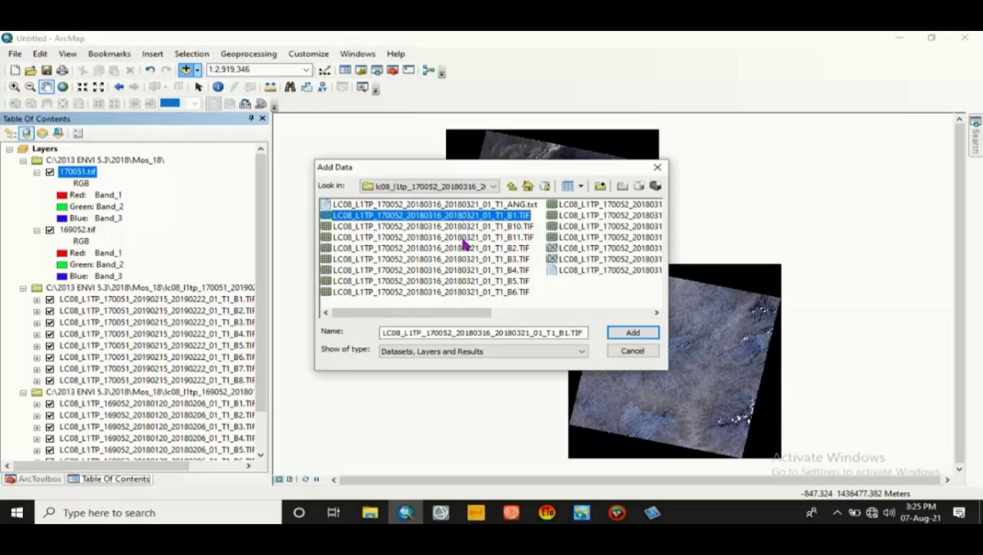
pyautogui.keyDown('ctrl'); pyautogui.click(473, 249); pyautogui.keyUp('ctrl')
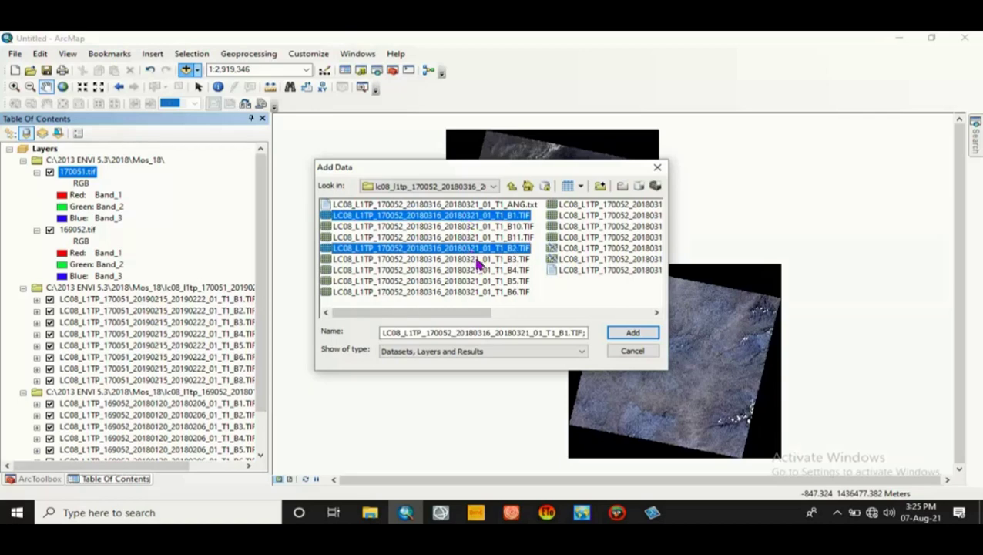
pyautogui.keyDown('ctrl'); pyautogui.click(478, 261); pyautogui.keyUp('ctrl')
pyautogui.keyDown('ctrl'); pyautogui.click(483, 271); pyautogui.keyUp('ctrl')
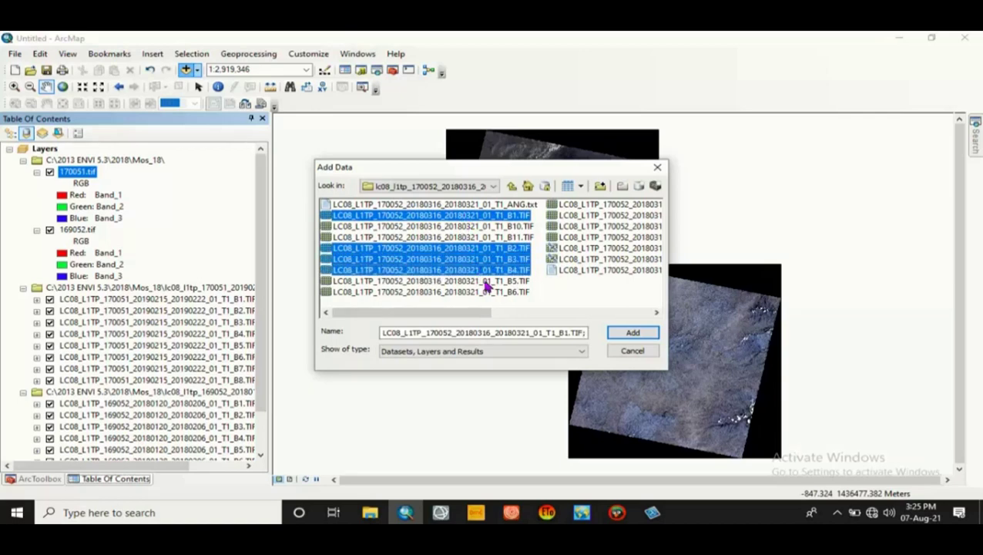
pyautogui.keyDown('ctrl'); pyautogui.click(486, 282); pyautogui.keyUp('ctrl')
pyautogui.keyDown('ctrl'); pyautogui.click(498, 292); pyautogui.keyUp('ctrl')
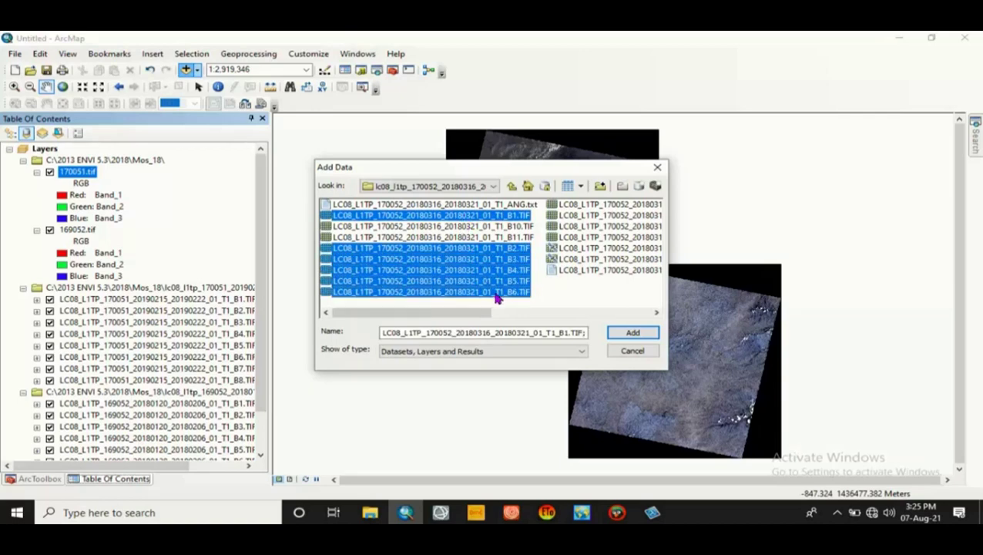
pyautogui.click(590, 312)
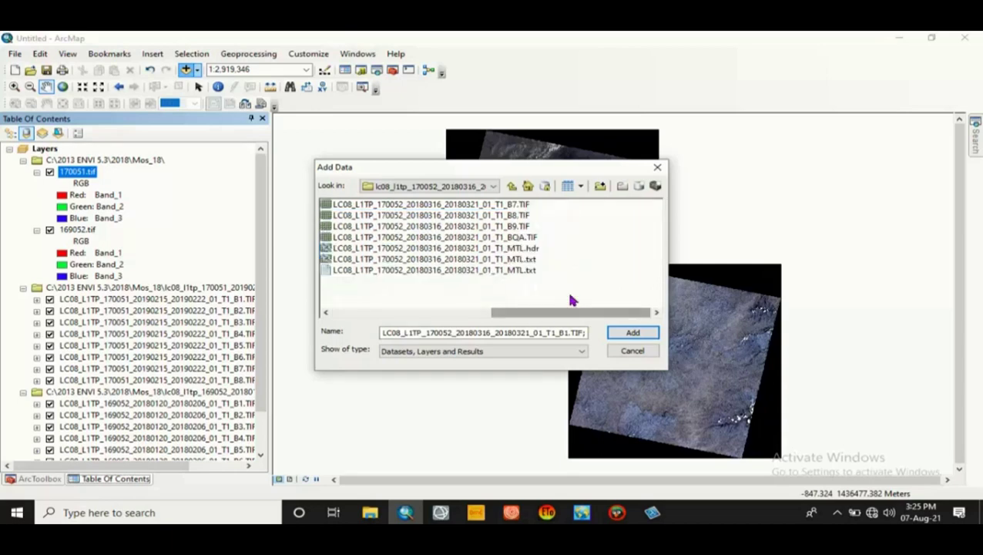
pyautogui.keyDown('ctrl'); pyautogui.click(497, 208); pyautogui.keyUp('ctrl')
pyautogui.keyDown('ctrl'); pyautogui.click(501, 217); pyautogui.keyUp('ctrl')
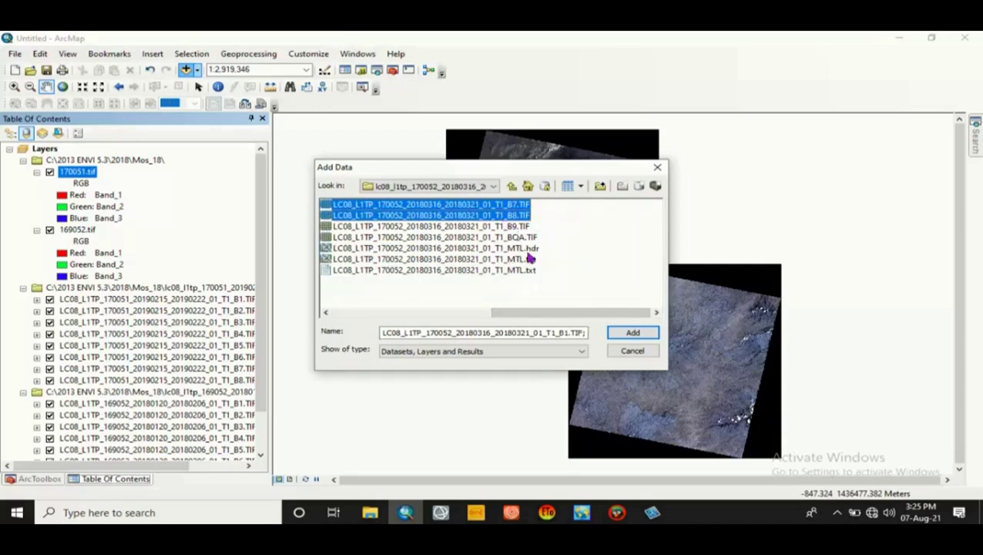
pyautogui.click(631, 333)
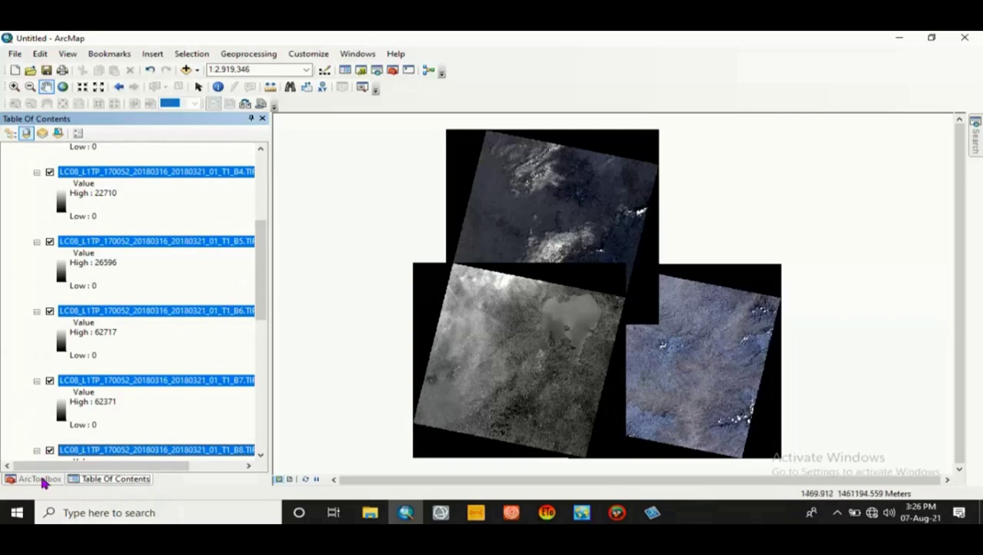
# Start the Composite Bands tool and load the 170052 scene's bands B1 to B8 as its input rasters.
pyautogui.click(40, 478)
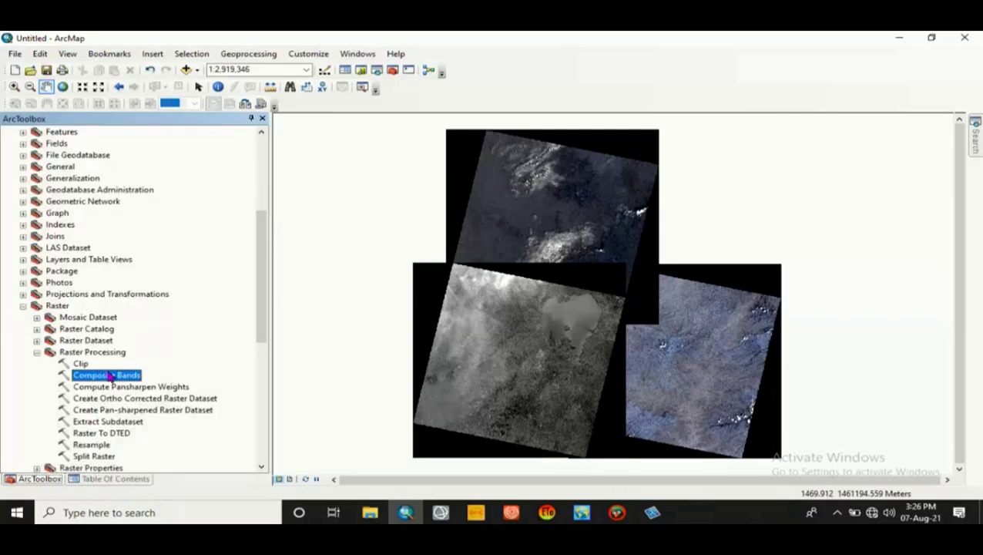
pyautogui.doubleClick(110, 375)
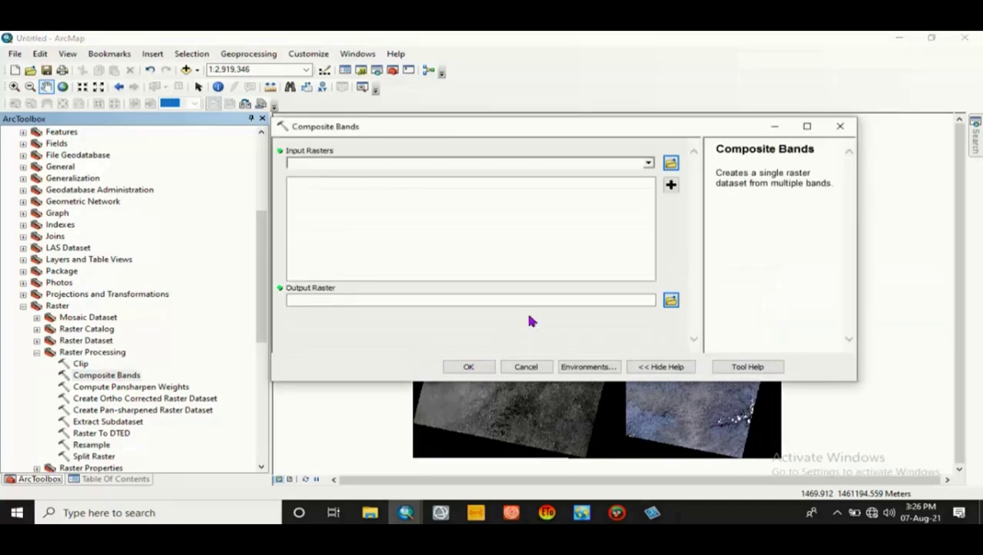
pyautogui.click(111, 479)
pyautogui.keyDown('ctrl'); pyautogui.click(140, 244); pyautogui.keyUp('ctrl')
pyautogui.moveTo(135, 244); pyautogui.dragTo(413, 198)
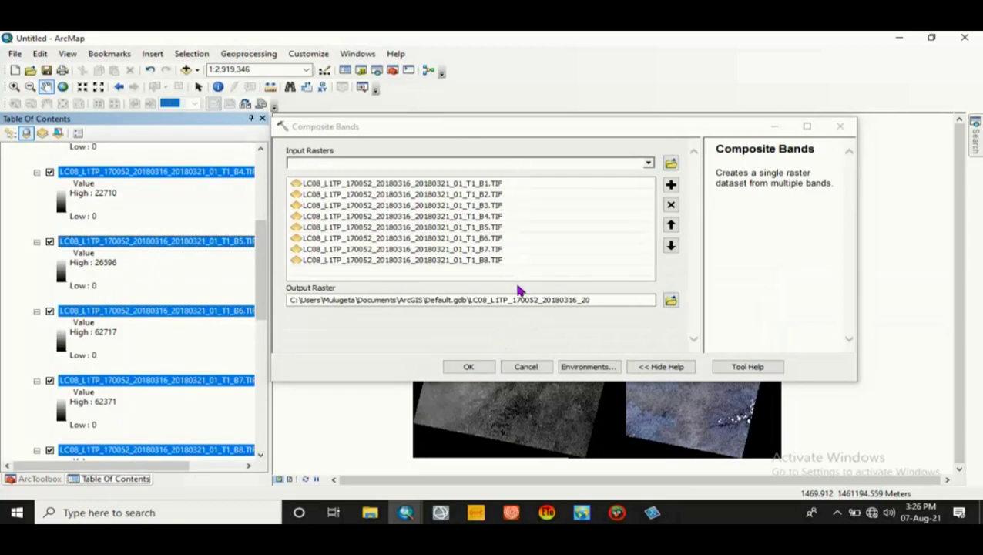
# Set both the scratch workspace and the current workspace of the Composite Bands tool to the 2018\Mos_18 folder.
pyautogui.click(569, 366)
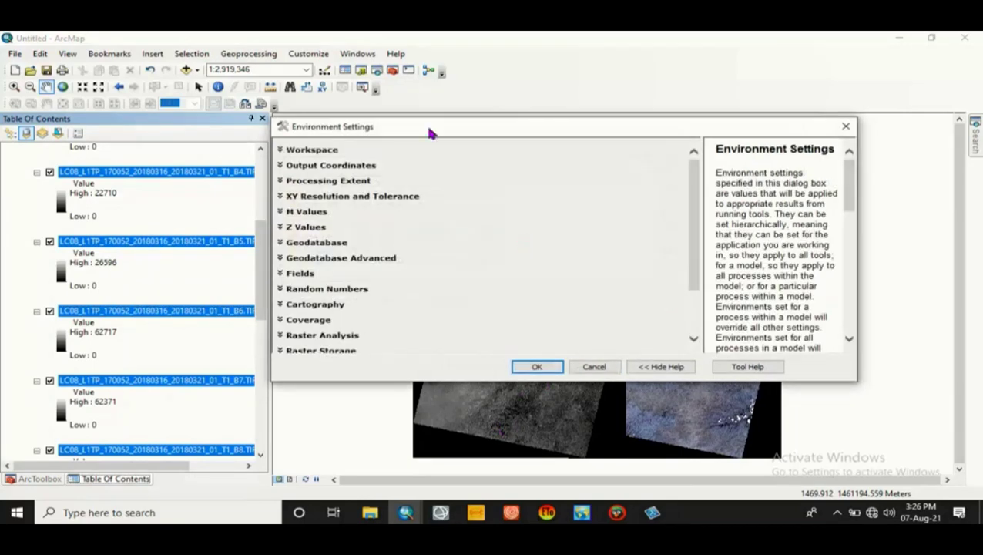
pyautogui.click(313, 150)
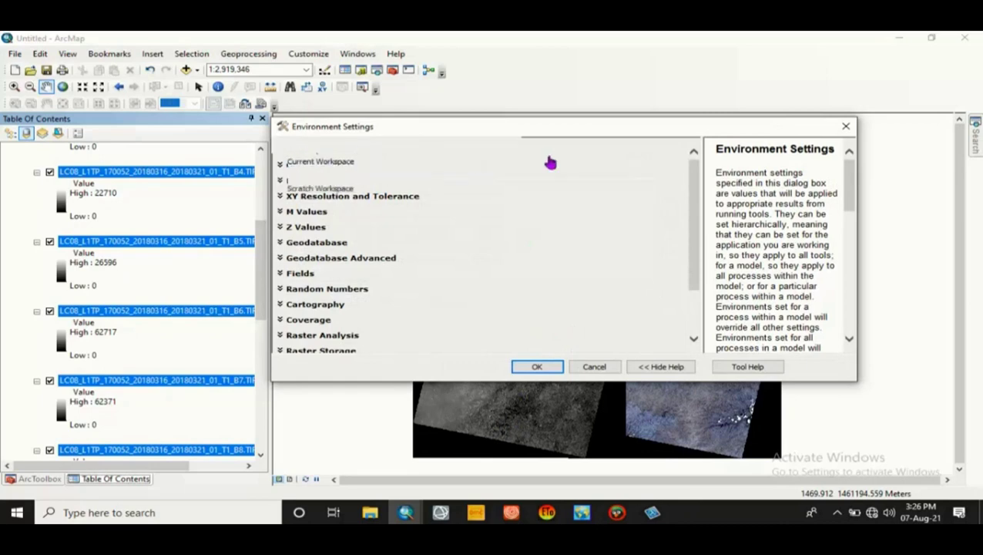
pyautogui.click(672, 201)
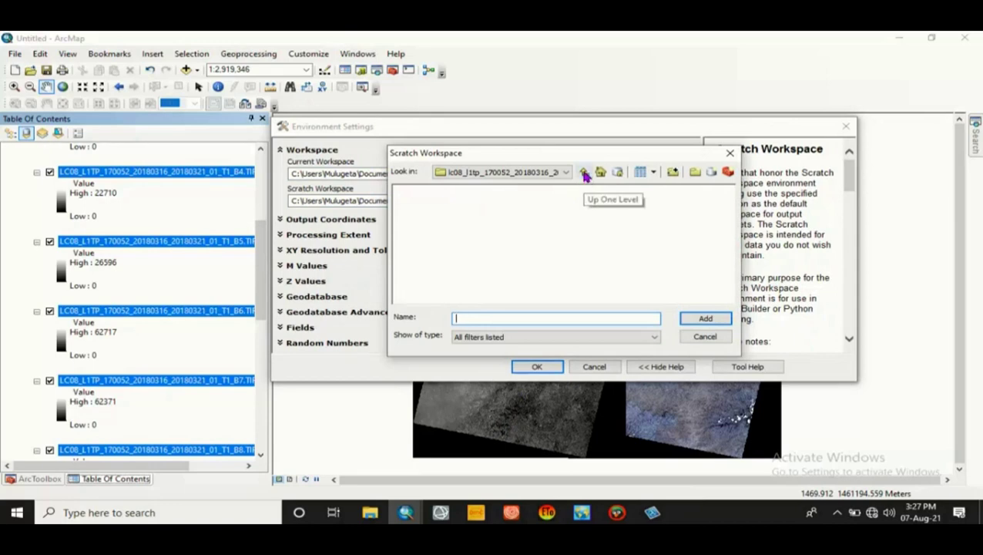
pyautogui.click(585, 172)
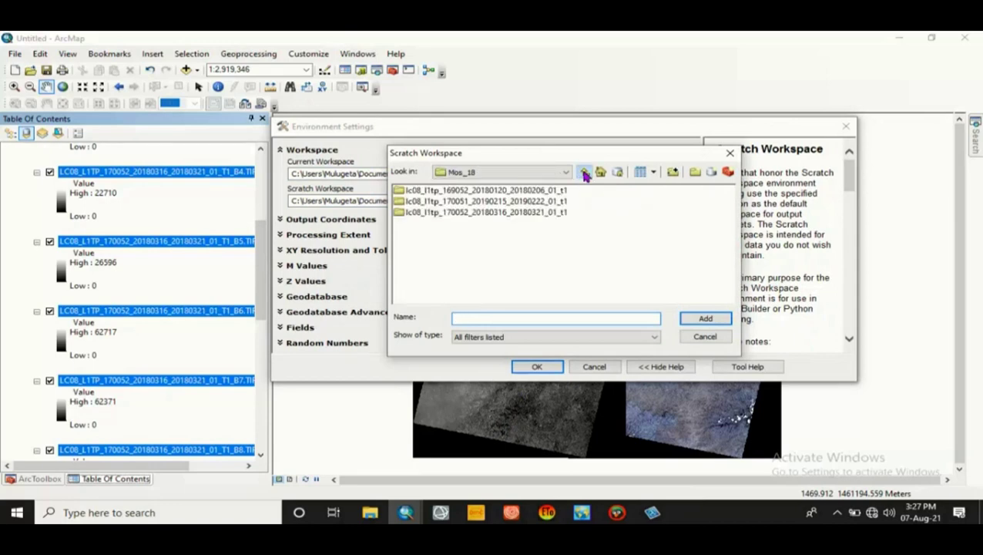
pyautogui.click(584, 173)
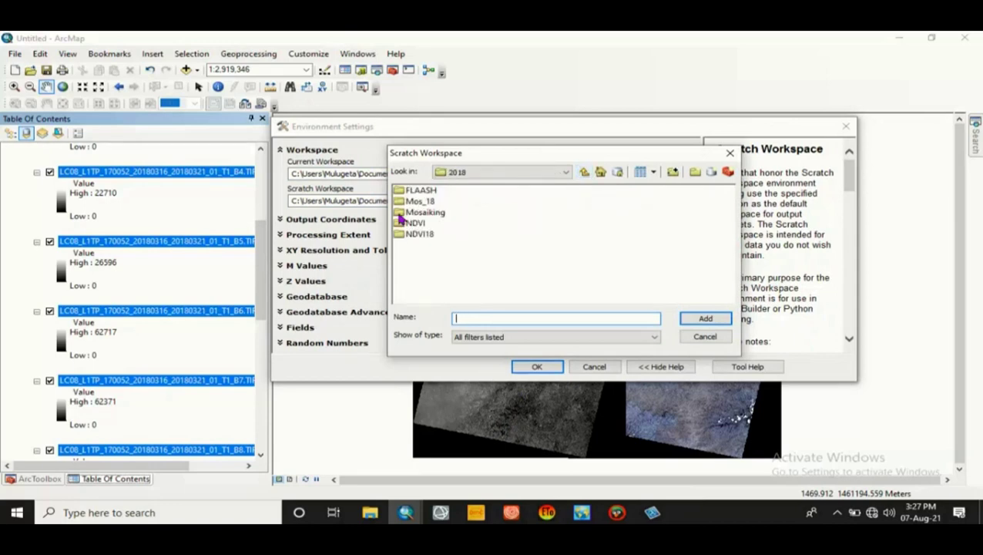
pyautogui.click(417, 202)
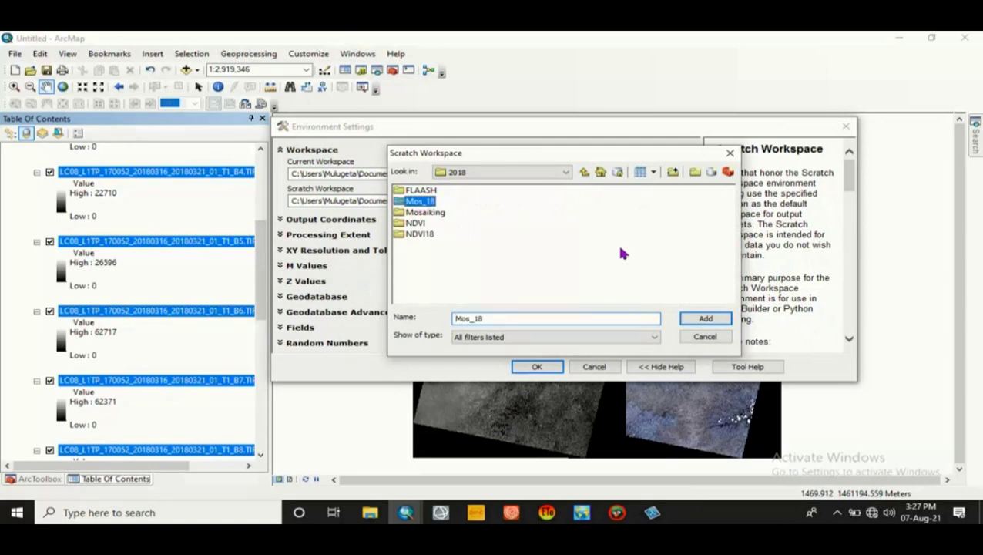
pyautogui.click(691, 320)
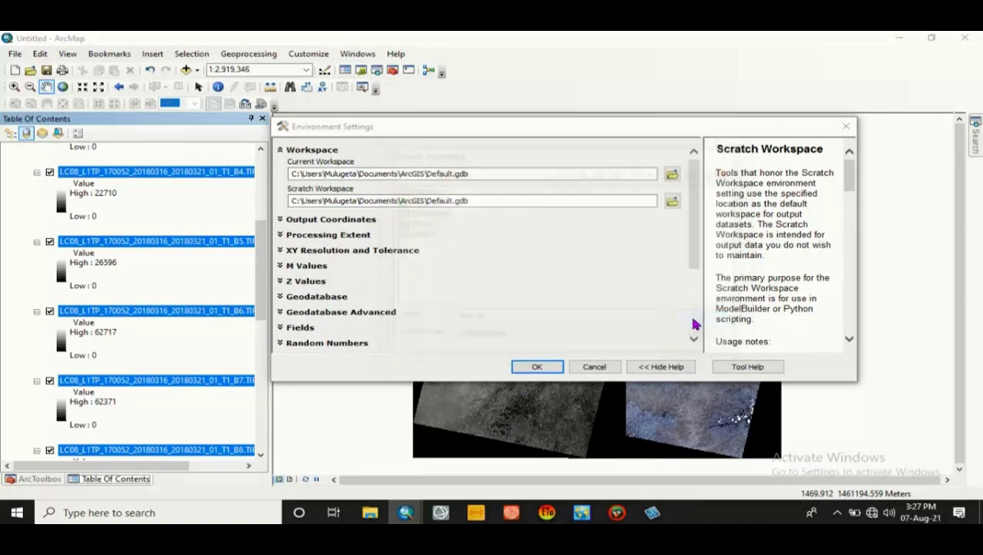
pyautogui.click(671, 176)
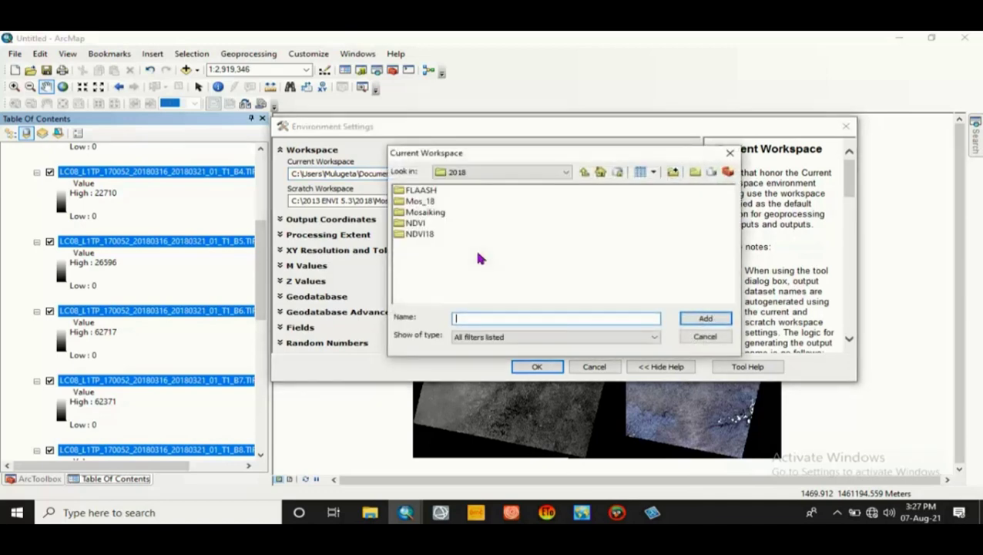
pyautogui.click(420, 201)
pyautogui.click(704, 319)
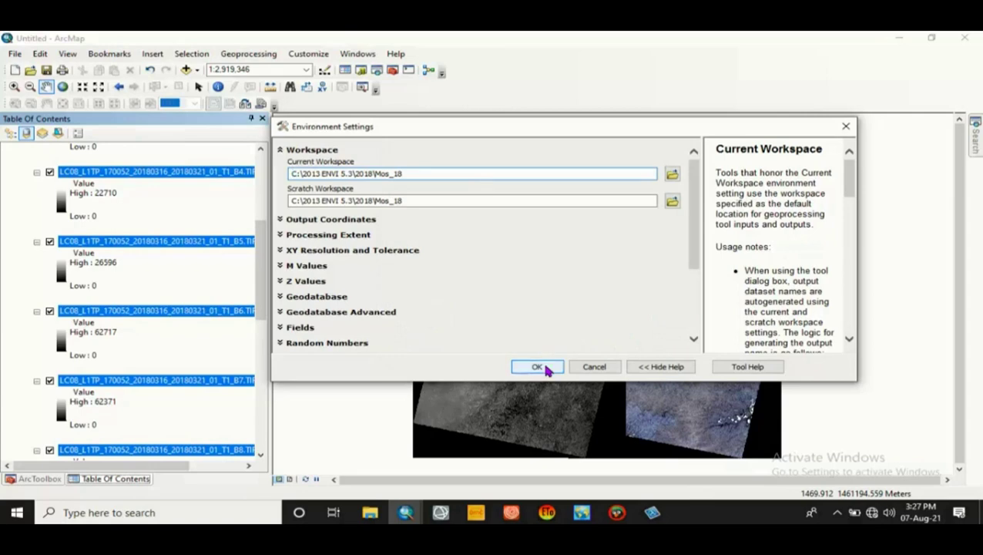
pyautogui.click(538, 367)
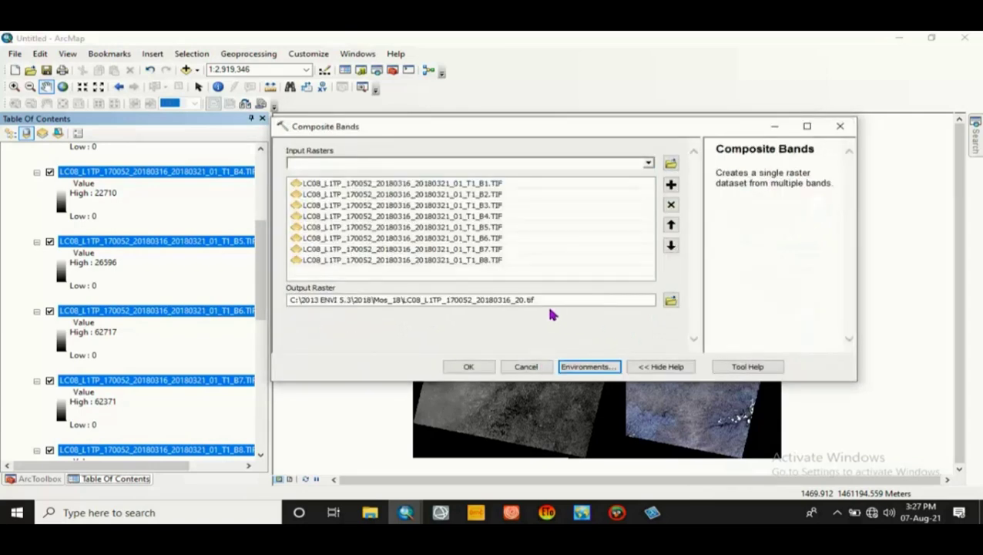
# Name the output raster 170052.tif in the Mos_18 folder and run Composite Bands on the 170052 scene.
pyautogui.moveTo(524, 299); pyautogui.dragTo(468, 303)
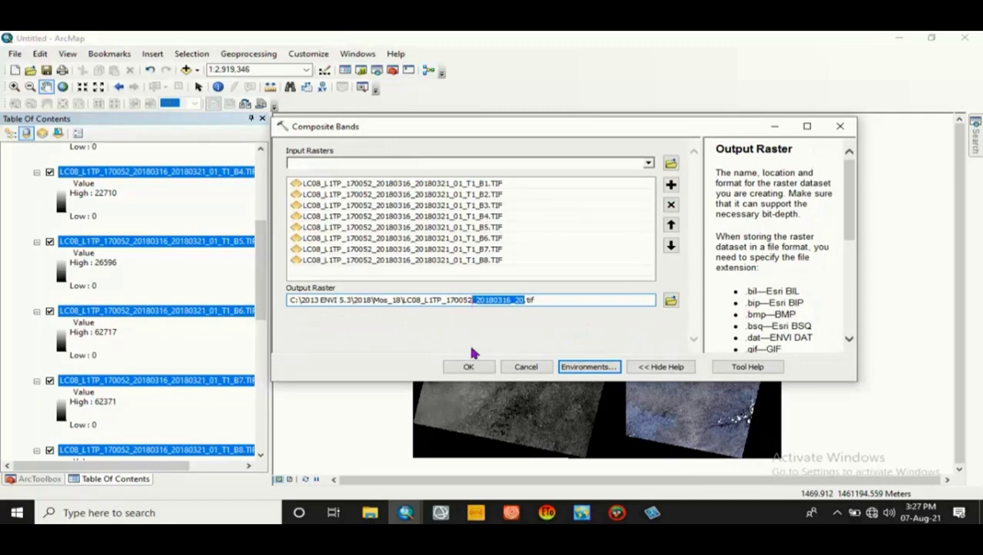
pyautogui.press('Delete')
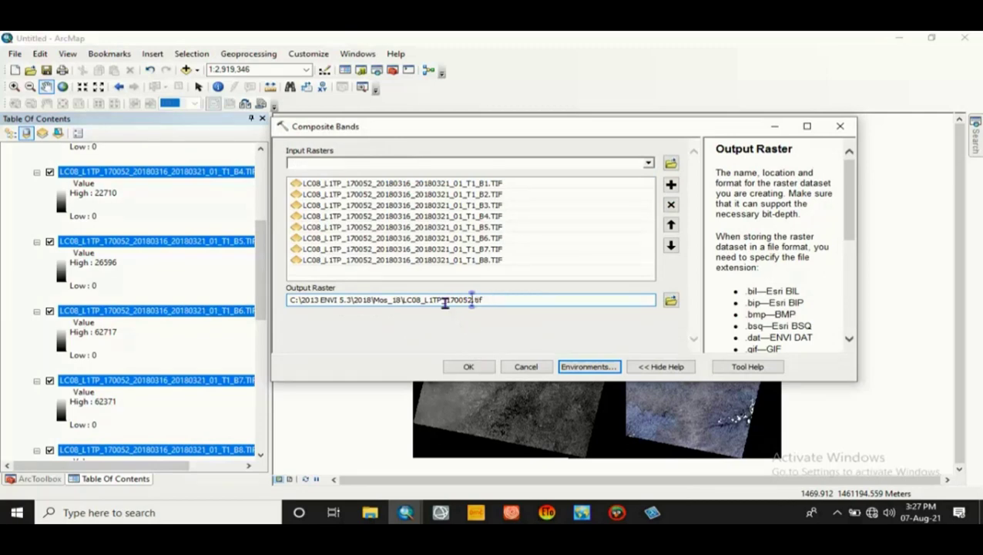
pyautogui.click(445, 301)
pyautogui.press('BackSpace')
pyautogui.press('BackSpace')
pyautogui.press('BackSpace')
pyautogui.press('BackSpace')
pyautogui.press('BackSpace')
pyautogui.press('BackSpace')
pyautogui.press('BackSpace')
pyautogui.press('BackSpace')
pyautogui.press('BackSpace')
pyautogui.press('BackSpace')
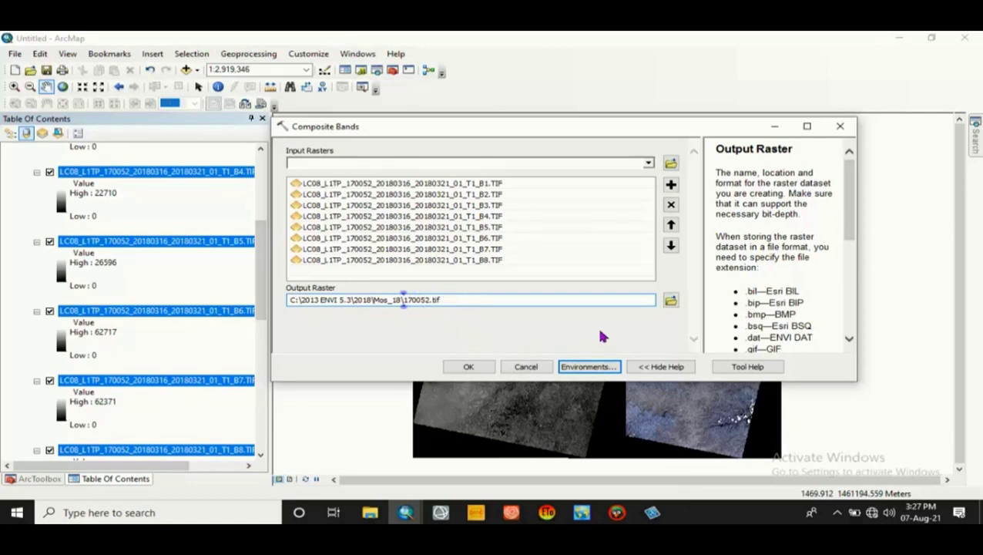
pyautogui.click(468, 368)
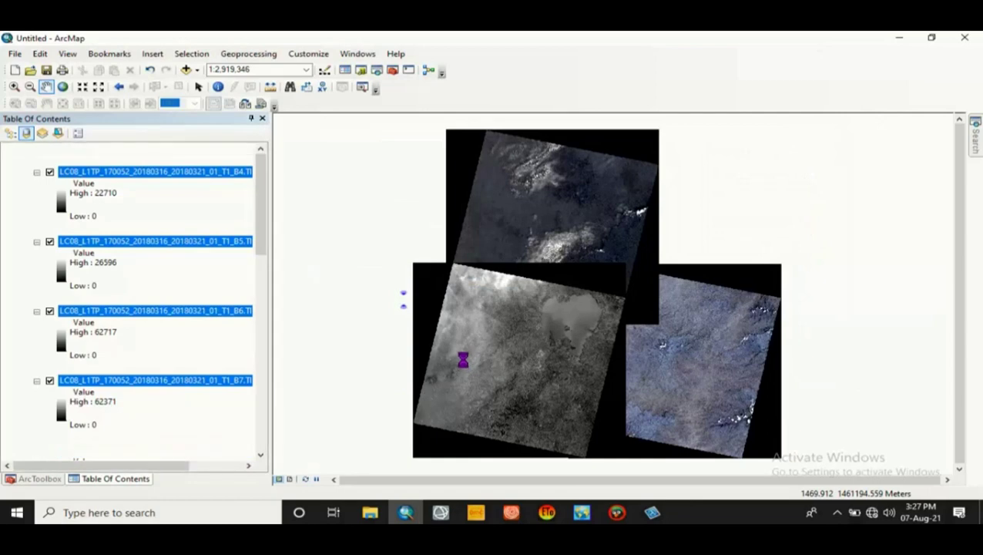
# Collapse the legends of all eight 170052 band layers, B1 to B8, in the layer list.
pyautogui.click(36, 173)
pyautogui.click(36, 183)
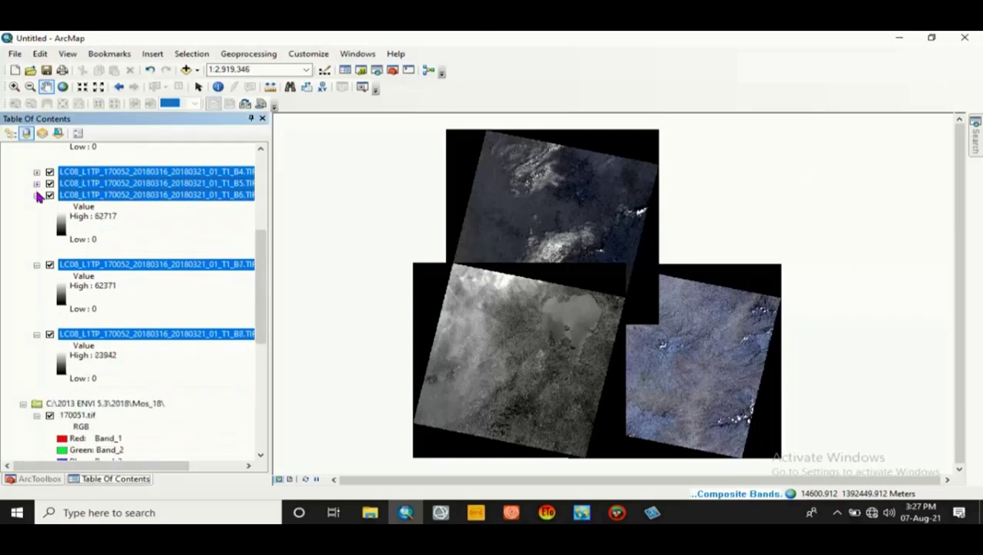
pyautogui.click(36, 194)
pyautogui.click(36, 207)
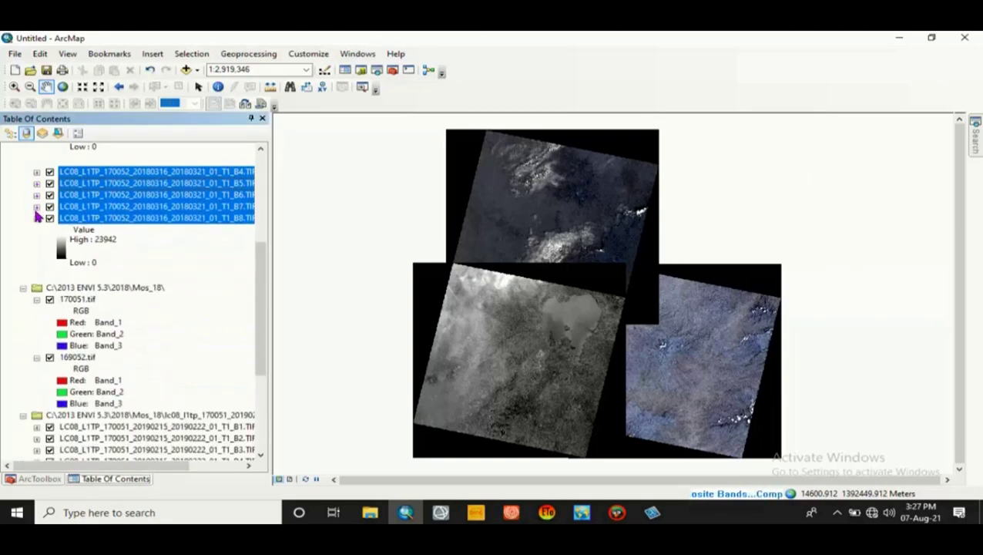
pyautogui.click(36, 221)
pyautogui.moveTo(259, 282); pyautogui.dragTo(257, 188)
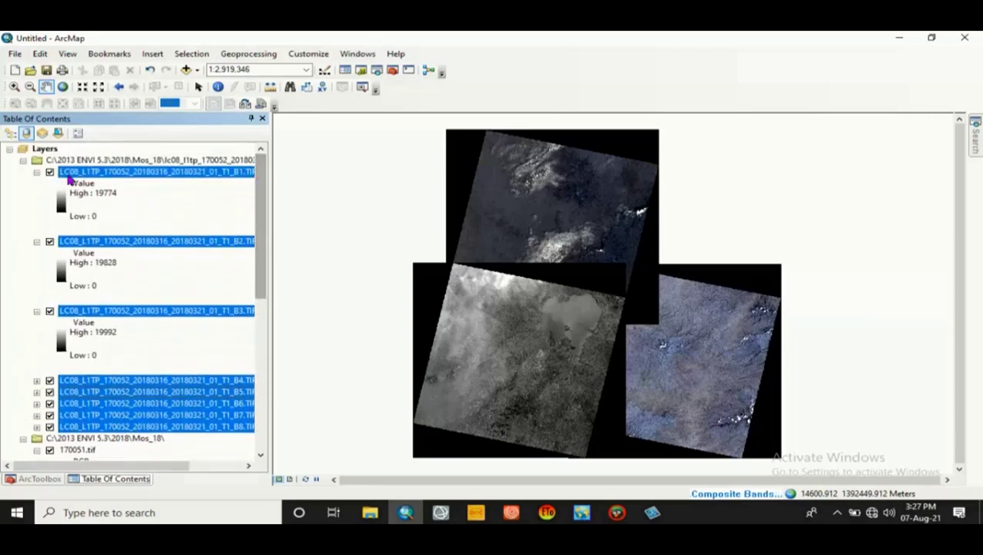
pyautogui.click(37, 172)
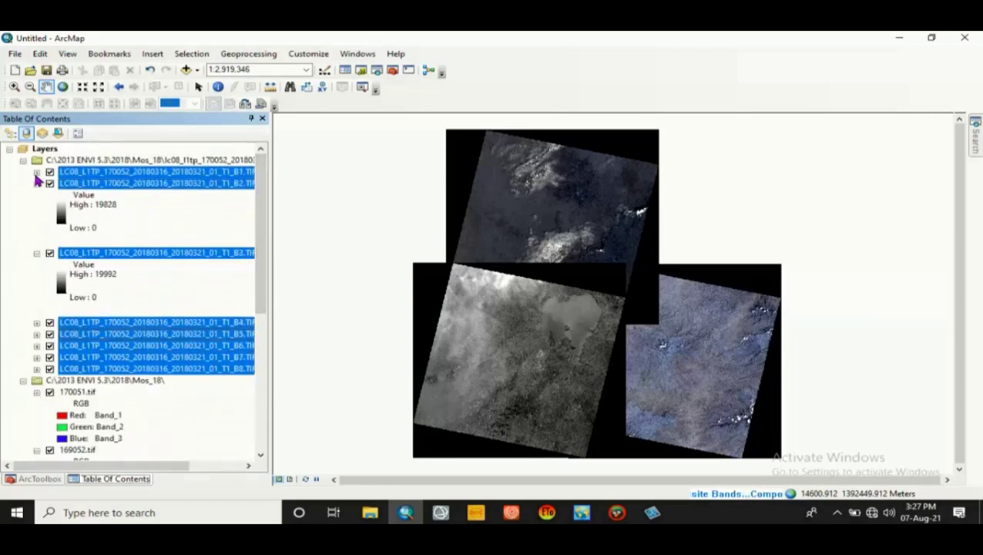
pyautogui.click(37, 183)
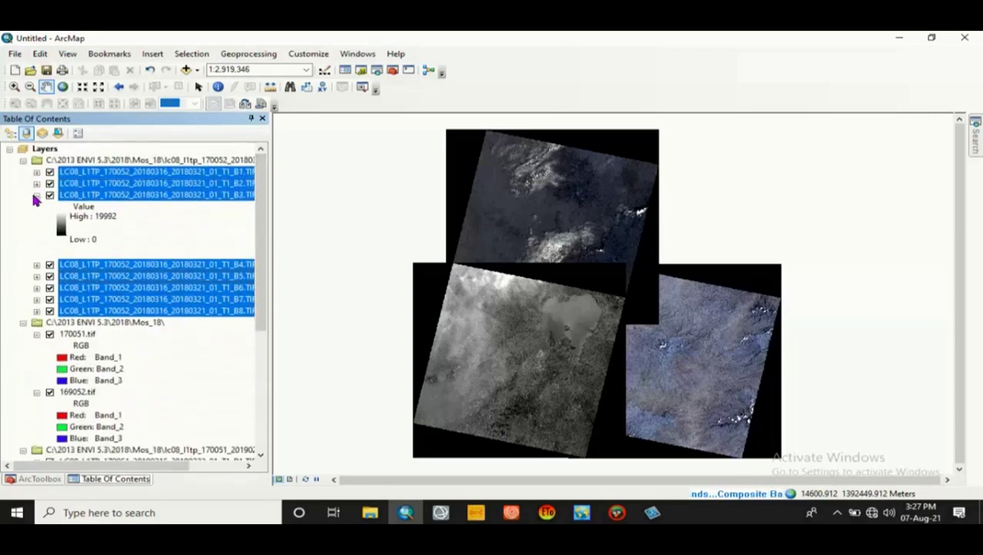
pyautogui.click(36, 195)
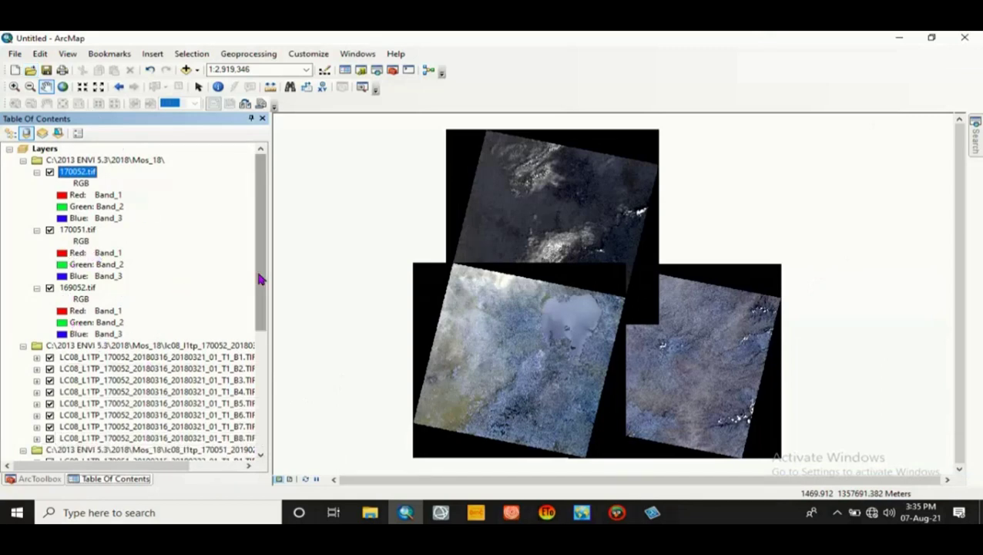
# Collapse the three source folder groups holding the single-band layers of scenes 170052, 170051 and 169052.
pyautogui.moveTo(258, 237); pyautogui.dragTo(269, 279)
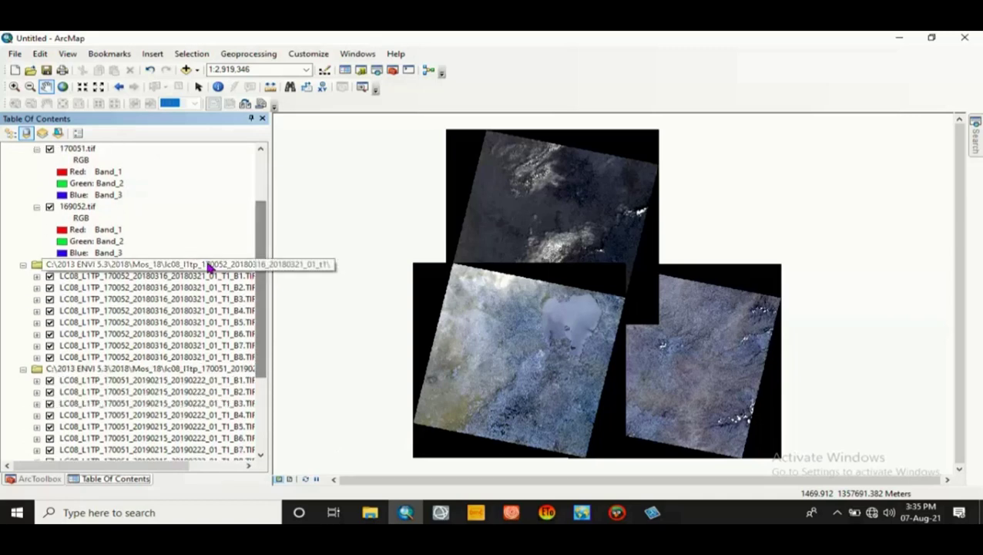
pyautogui.click(23, 264)
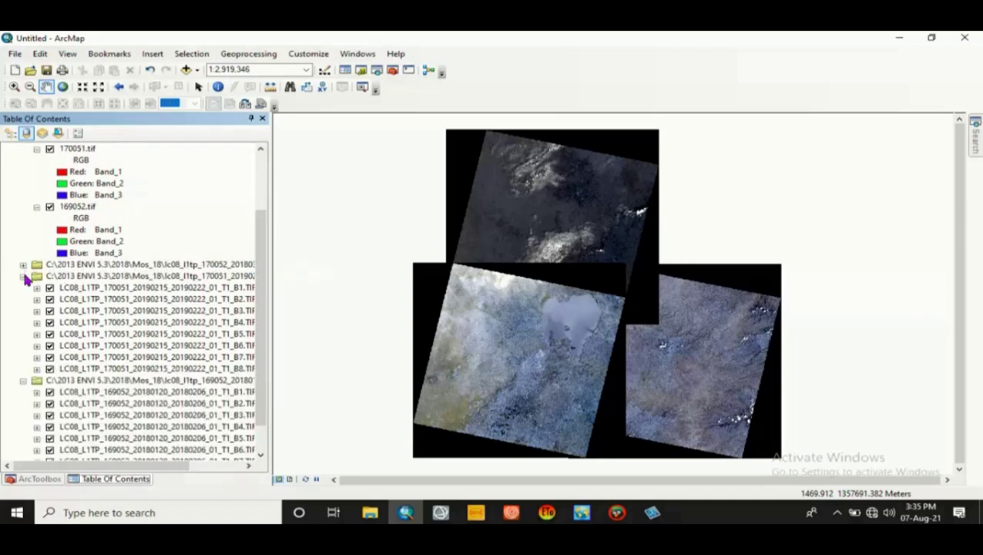
pyautogui.click(23, 276)
pyautogui.click(24, 351)
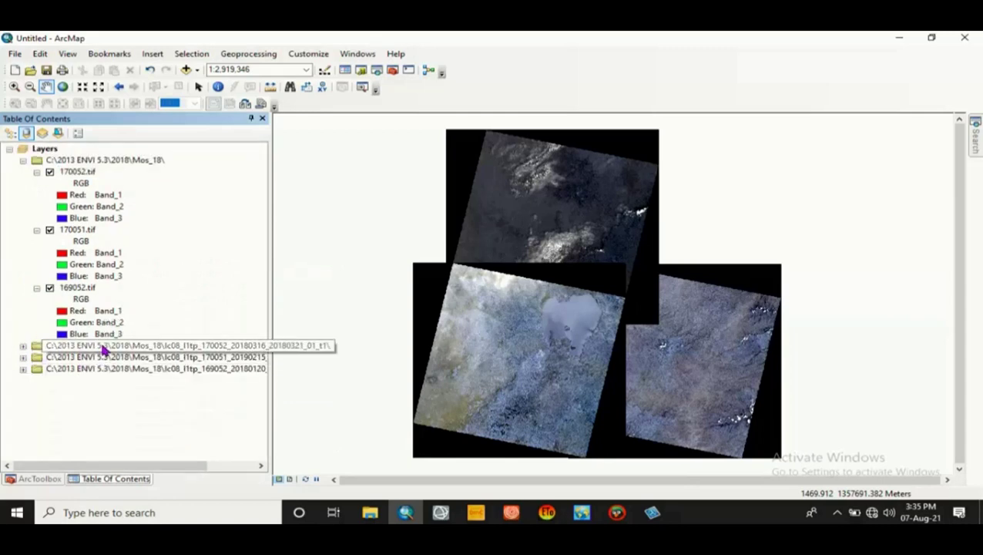
# Remove the source folder group with the 170052 scene's single-band layers from the map.
pyautogui.click(103, 345)
pyautogui.keyDown('shift'); pyautogui.click(106, 368); pyautogui.keyUp('shift')
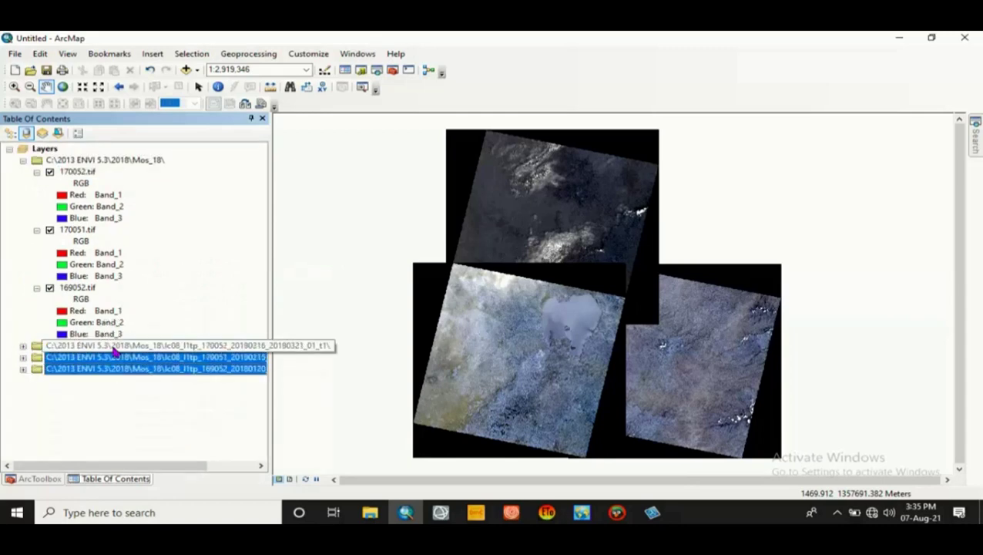
pyautogui.rightClick(114, 347)
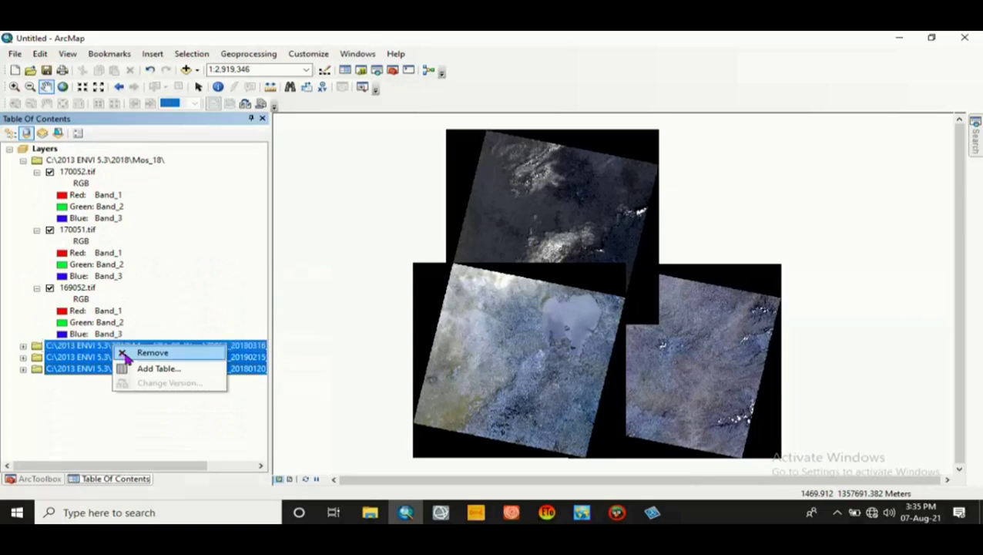
pyautogui.click(123, 353)
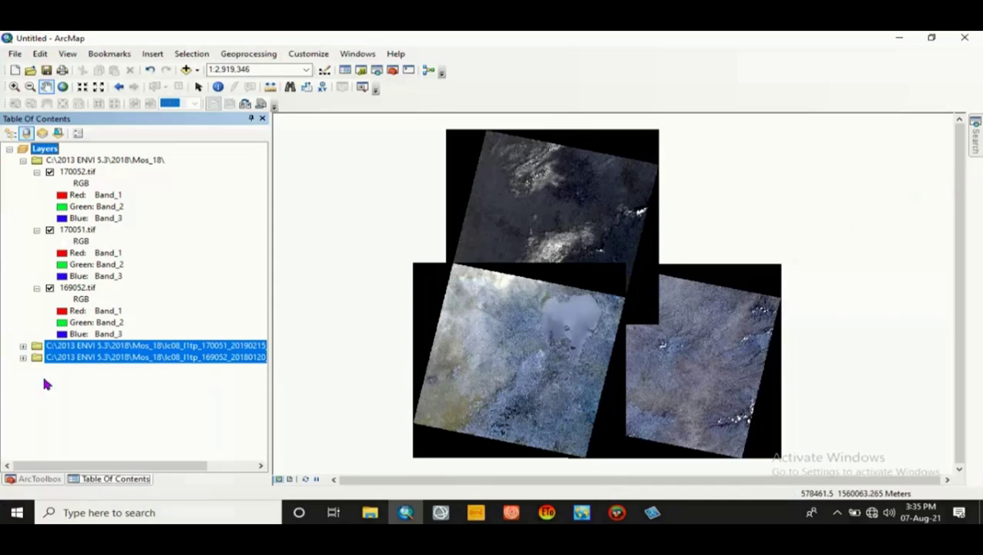
pyautogui.click(73, 358)
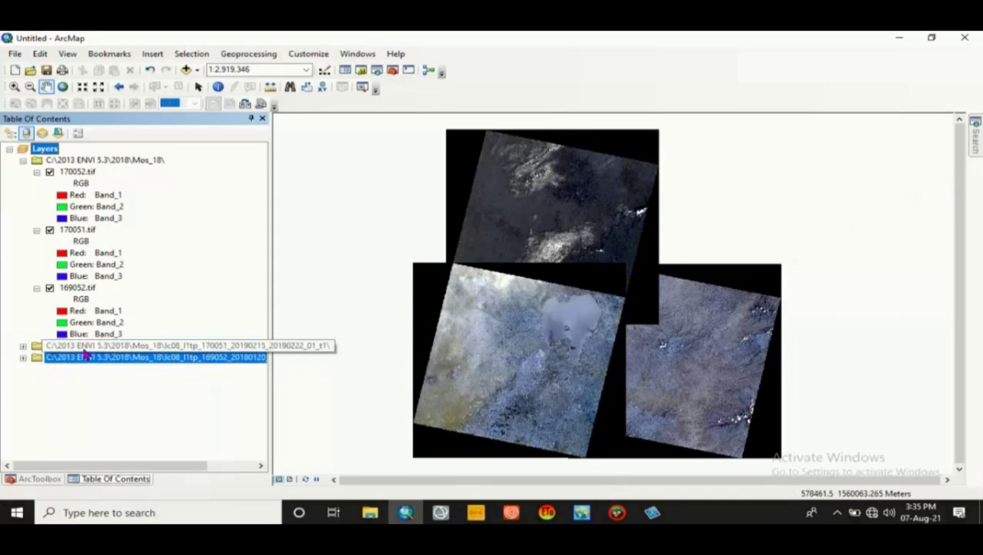
pyautogui.keyDown('ctrl'); pyautogui.click(86, 351); pyautogui.keyUp('ctrl')
pyautogui.rightClick(86, 351)
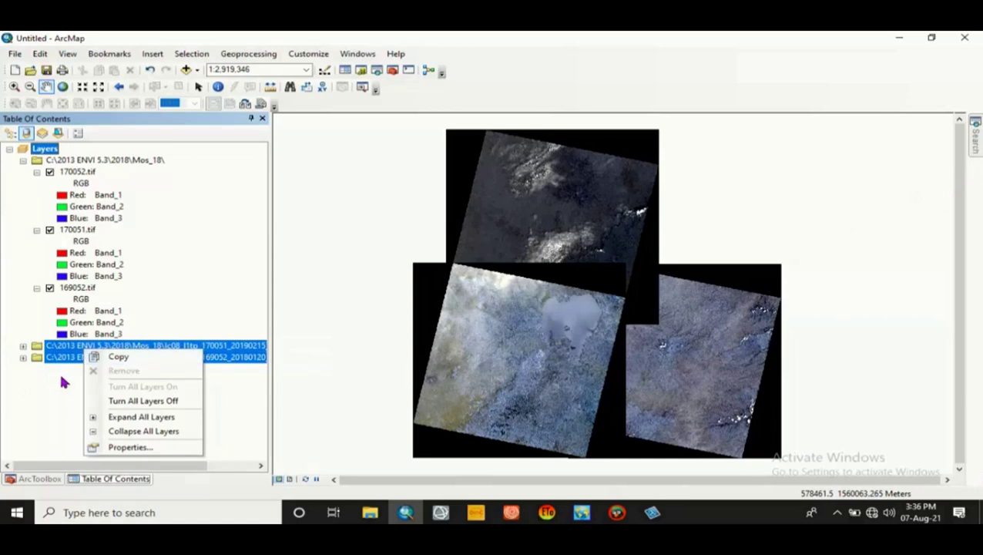
pyautogui.click(61, 378)
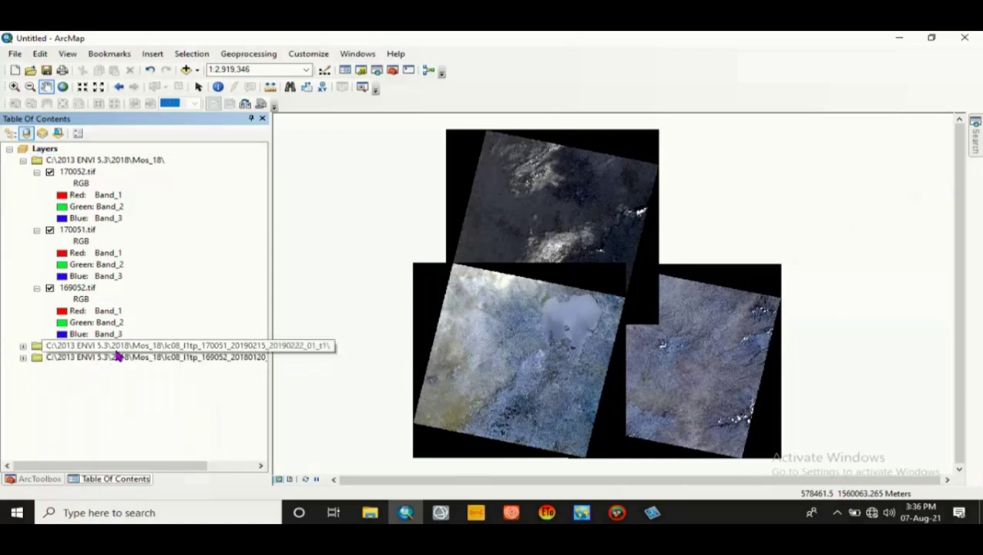
# Remove the remaining 170051 and 169052 single-band folder groups one by one, keeping only the composite rasters.
pyautogui.rightClick(216, 348)
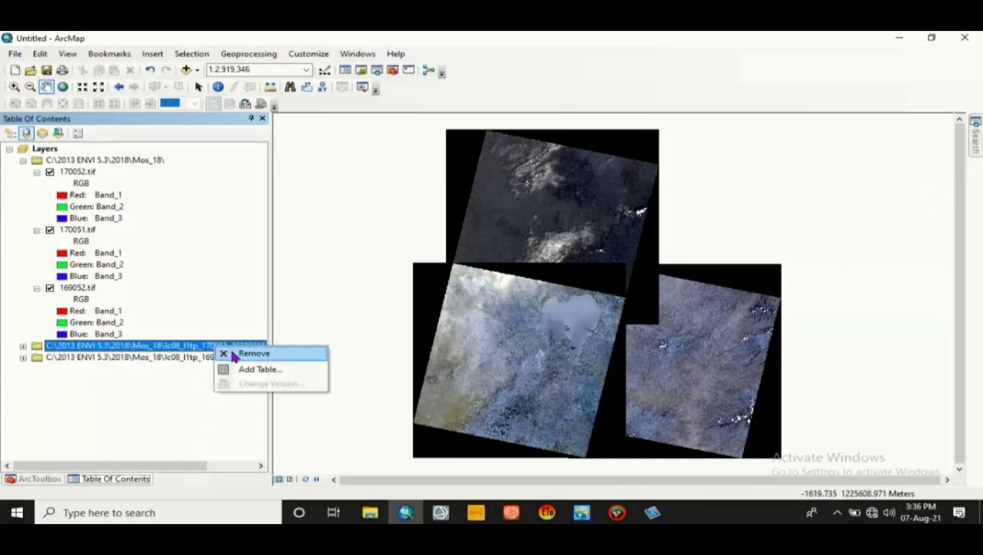
pyautogui.click(216, 345)
pyautogui.press('Delete')
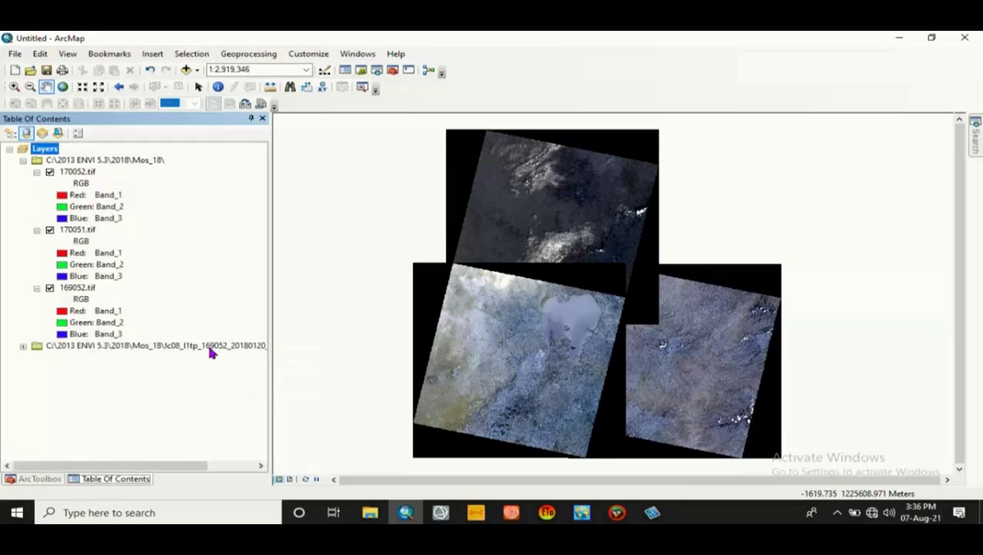
pyautogui.rightClick(206, 350)
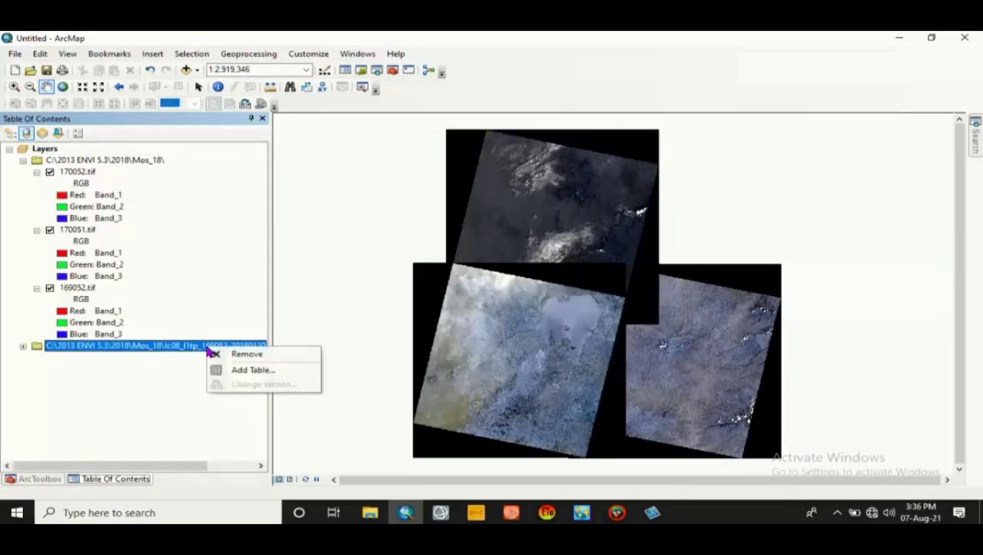
pyautogui.click(245, 354)
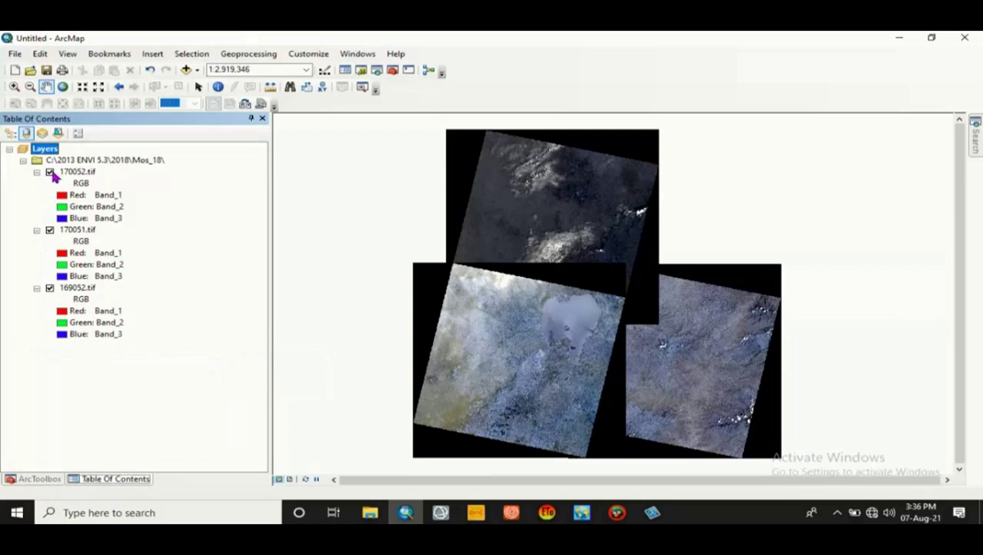
# Switch composite layers off and on again in the layer list to check which image each one covers.
pyautogui.click(50, 172)
pyautogui.click(50, 173)
pyautogui.click(50, 230)
pyautogui.click(50, 288)
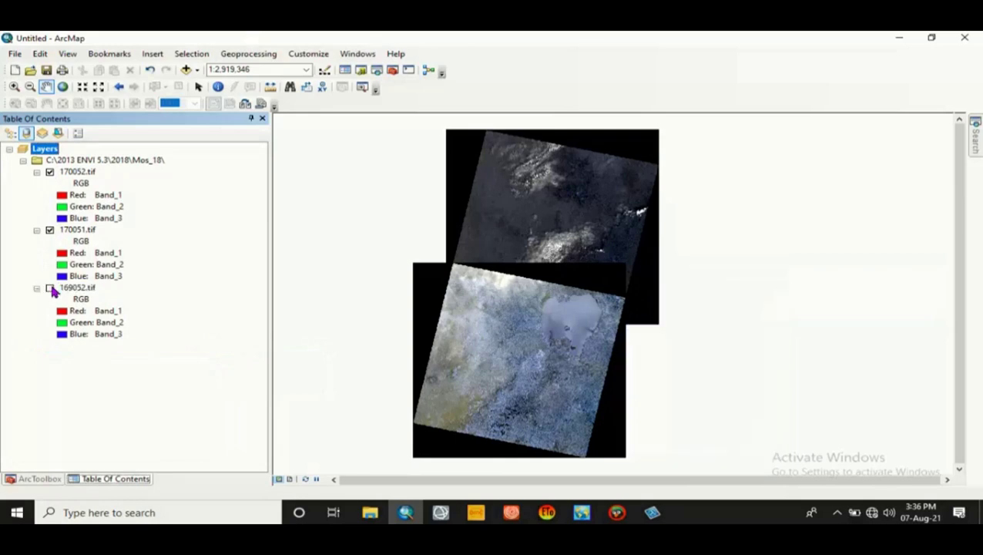
pyautogui.click(50, 288)
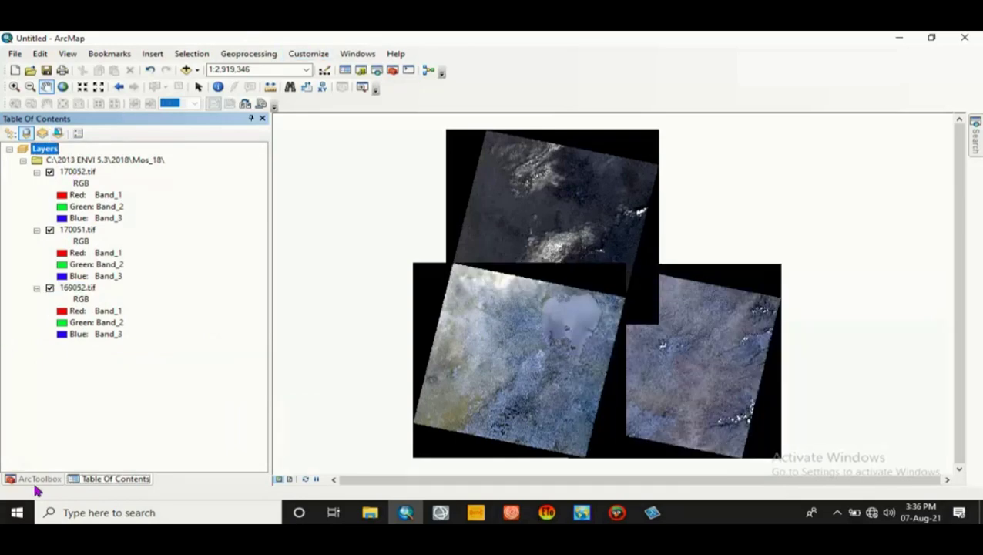
# Start the Mosaic To New Raster tool and add 170052.tif, 170051.tif and 169052.tif as its input rasters.
pyautogui.click(34, 482)
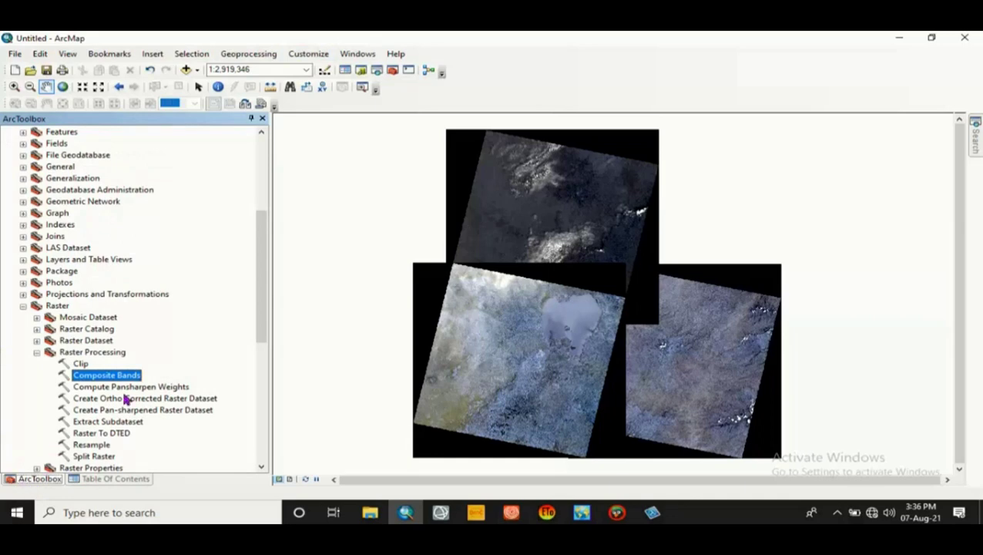
pyautogui.click(37, 340)
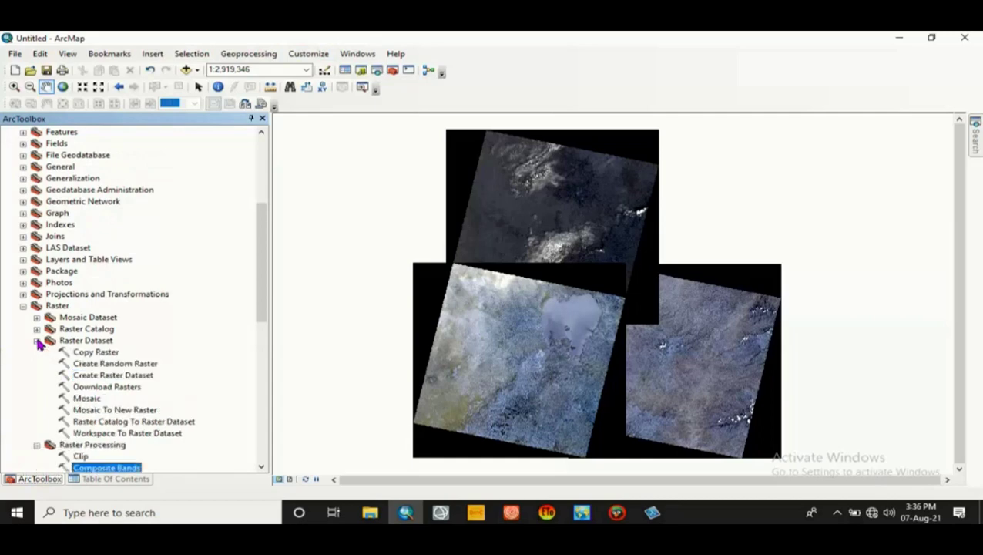
pyautogui.click(85, 412)
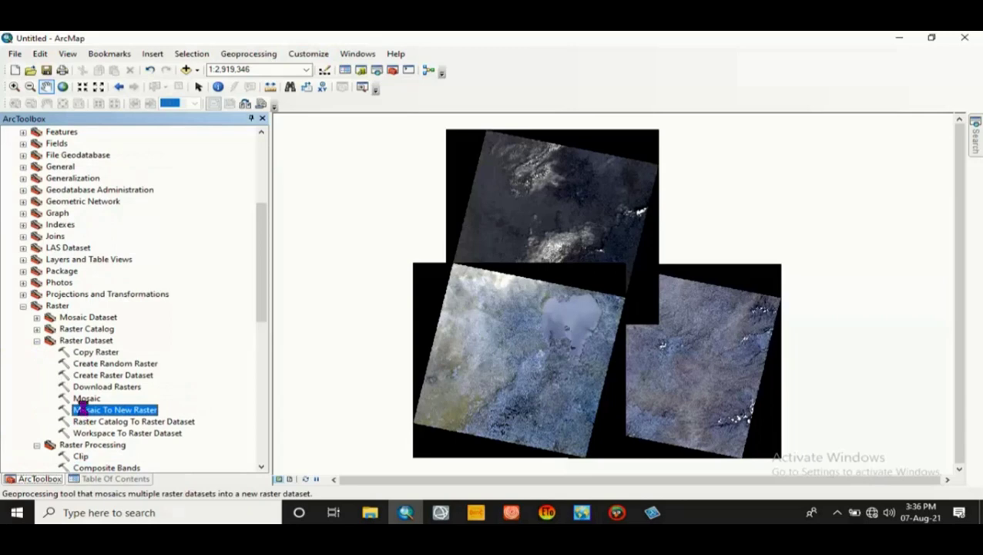
pyautogui.doubleClick(85, 412)
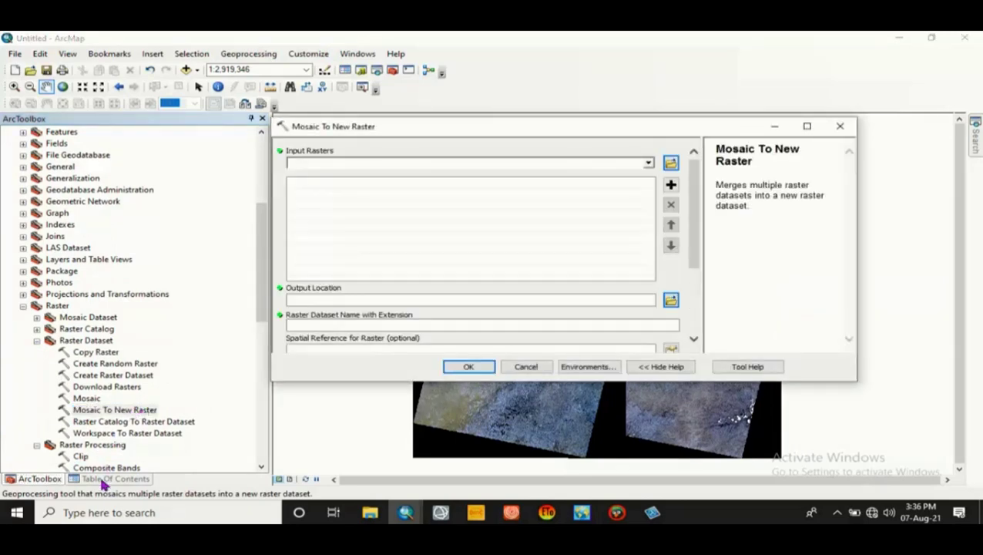
pyautogui.click(648, 163)
pyautogui.click(344, 175)
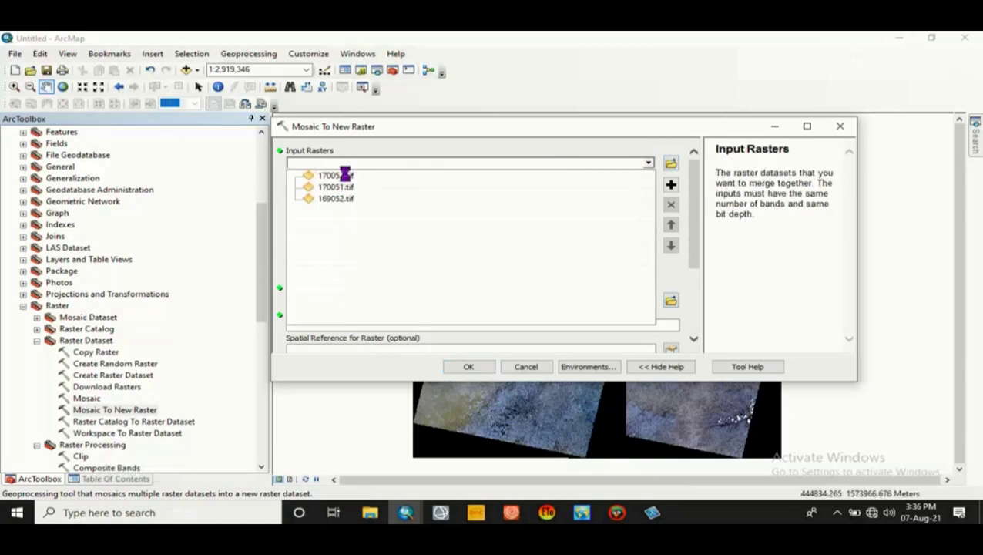
pyautogui.click(646, 165)
pyautogui.click(348, 187)
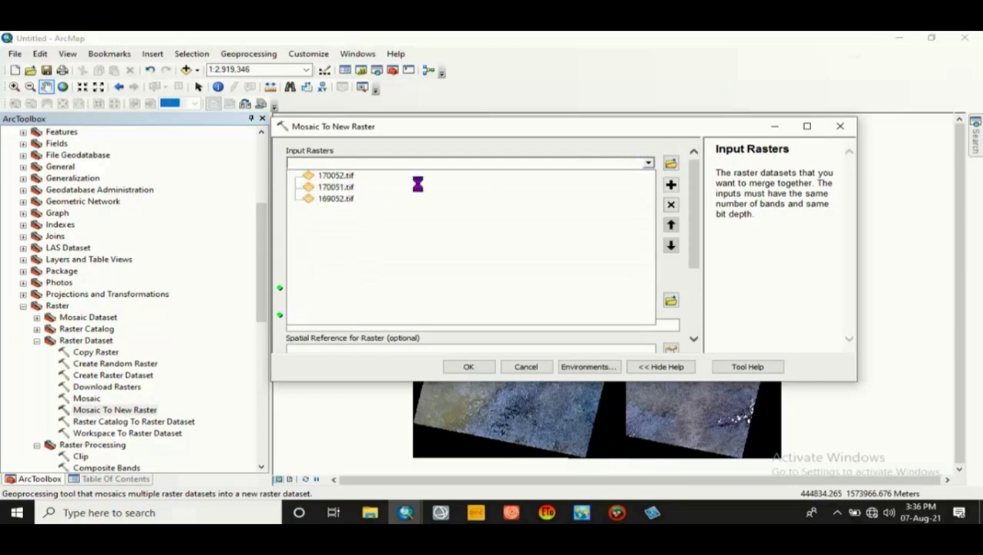
pyautogui.click(649, 164)
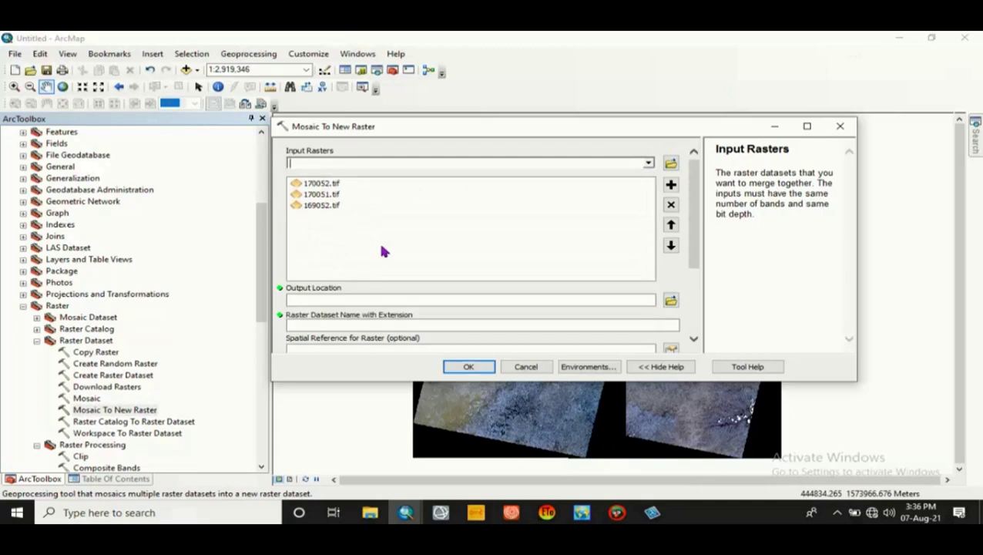
# Set the mosaic's output location to the Mos_18 folder and name the raster dataset Merged2018.tif.
pyautogui.click(667, 301)
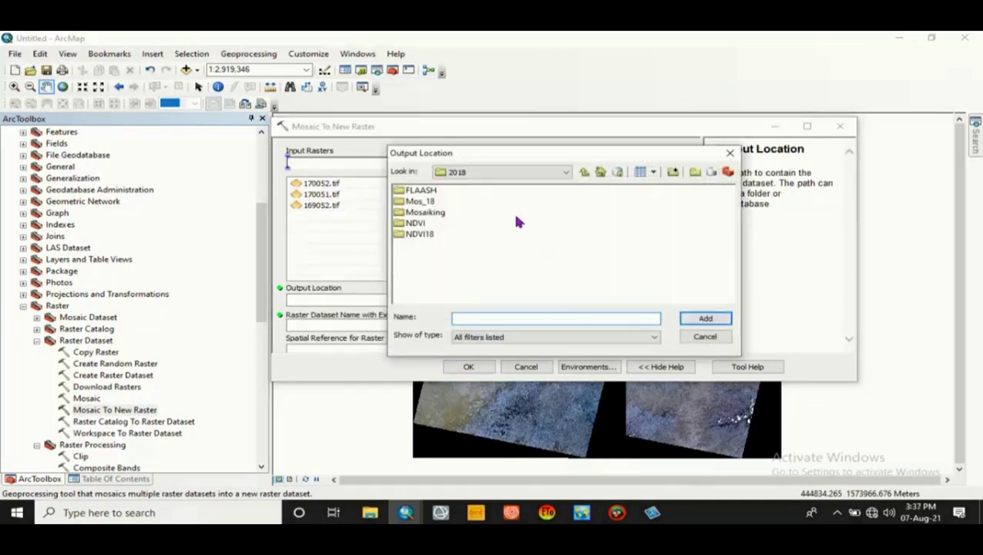
pyautogui.click(429, 202)
pyautogui.click(703, 319)
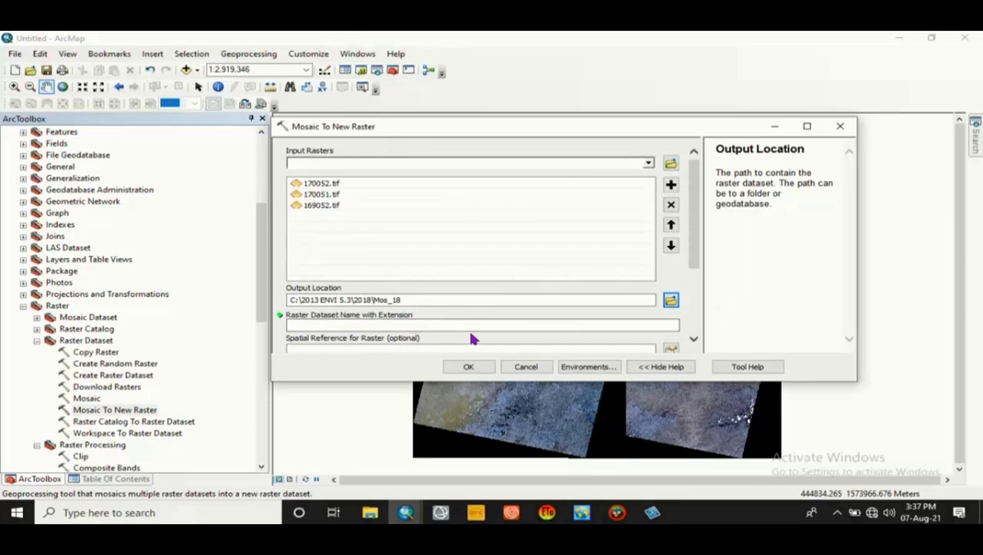
pyautogui.click(417, 325)
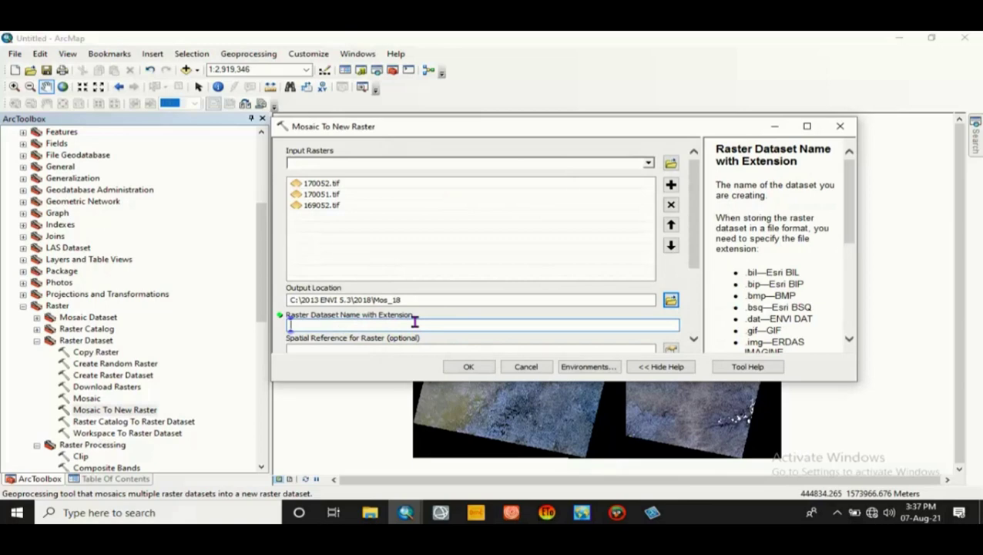
pyautogui.write('Merged')
pyautogui.write('2018.tif')
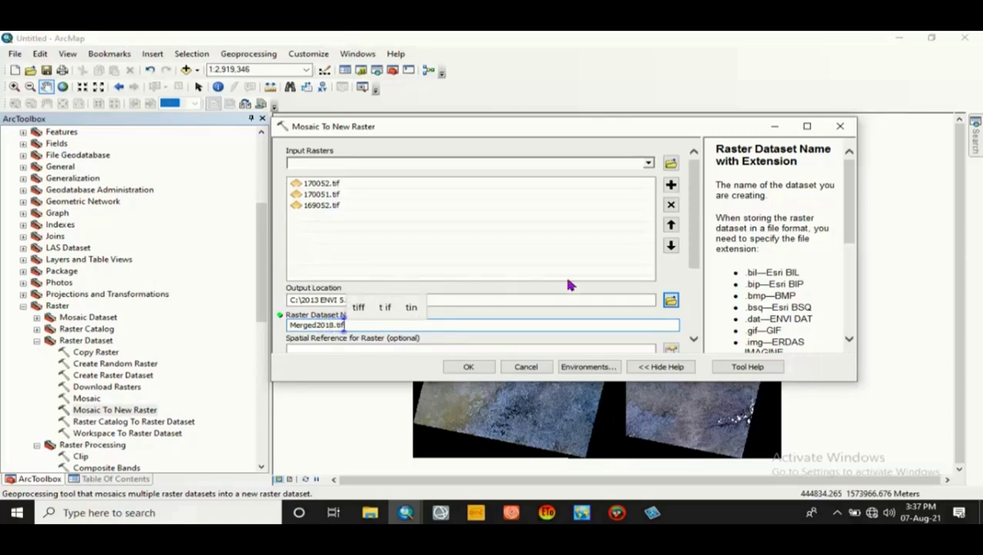
pyautogui.click(676, 286)
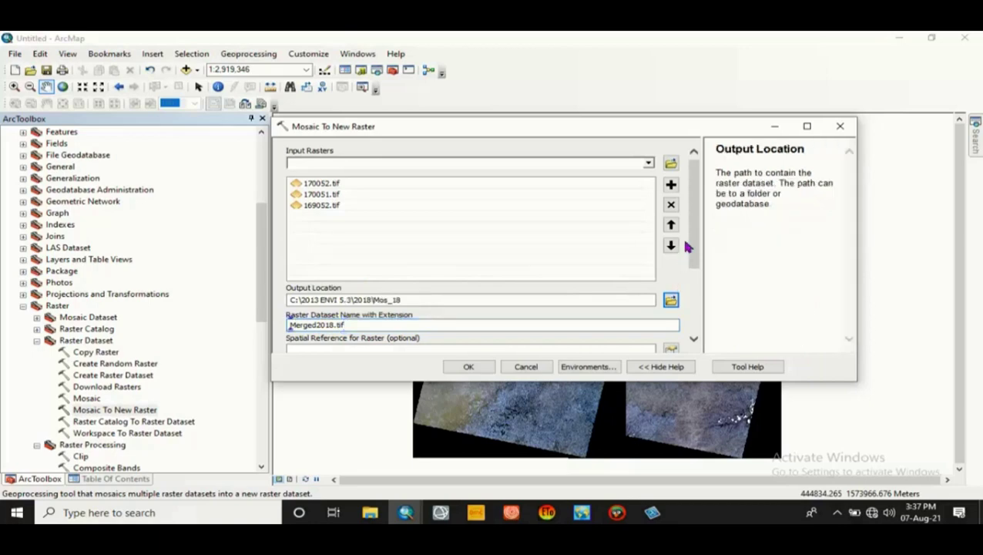
# Set the mosaic's spatial reference to WGS 1984 UTM Zone 37N and its pixel type to 32_BIT_UNSIGNED.
pyautogui.moveTo(692, 244); pyautogui.dragTo(692, 282)
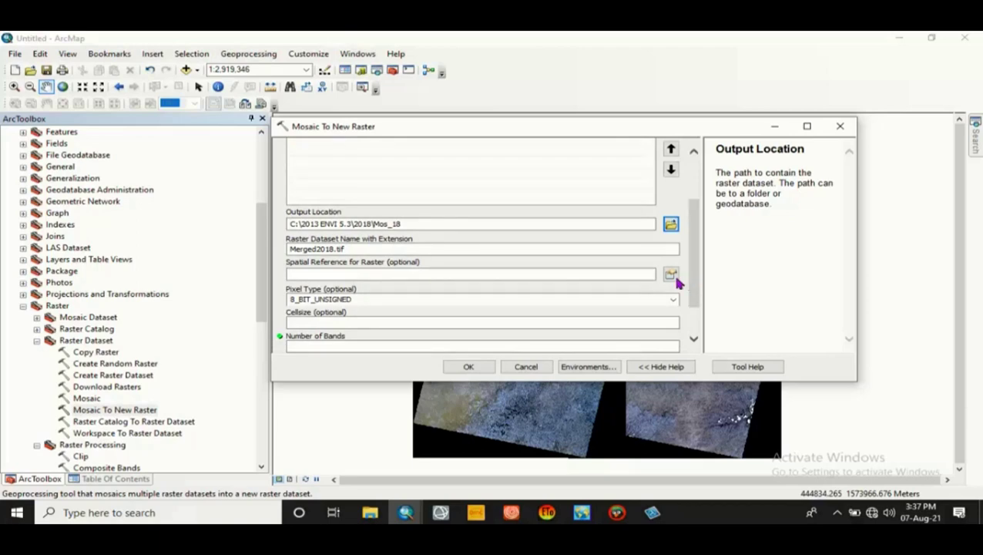
pyautogui.click(671, 274)
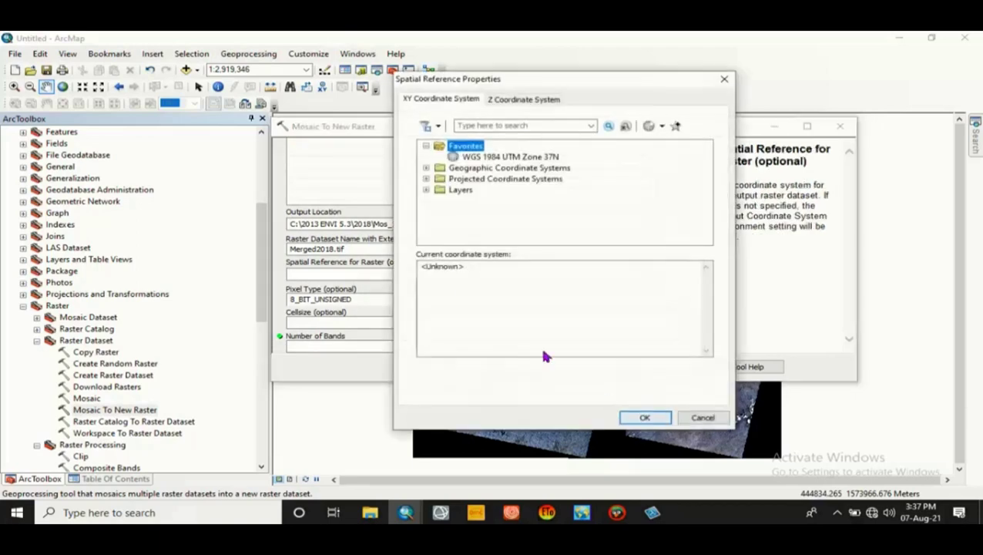
pyautogui.click(484, 158)
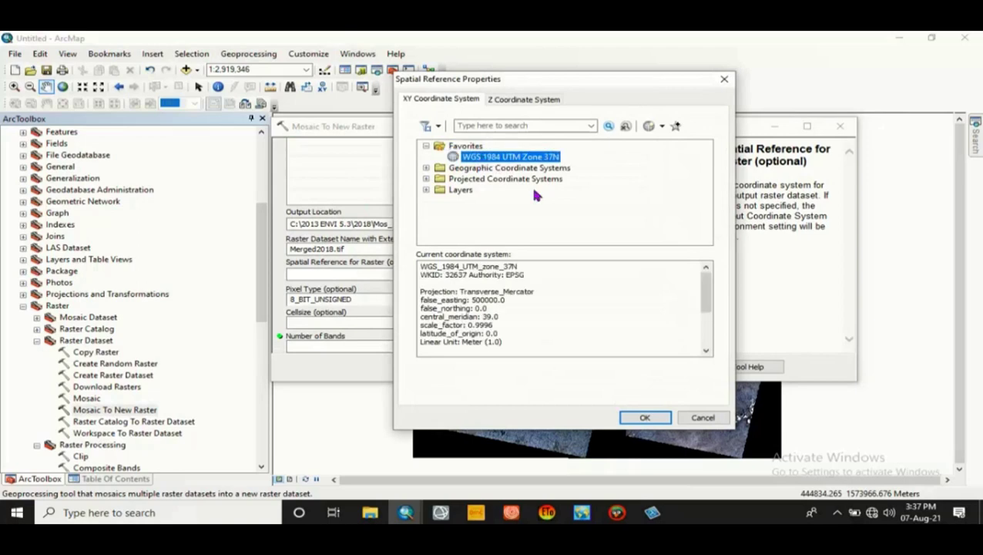
pyautogui.click(644, 418)
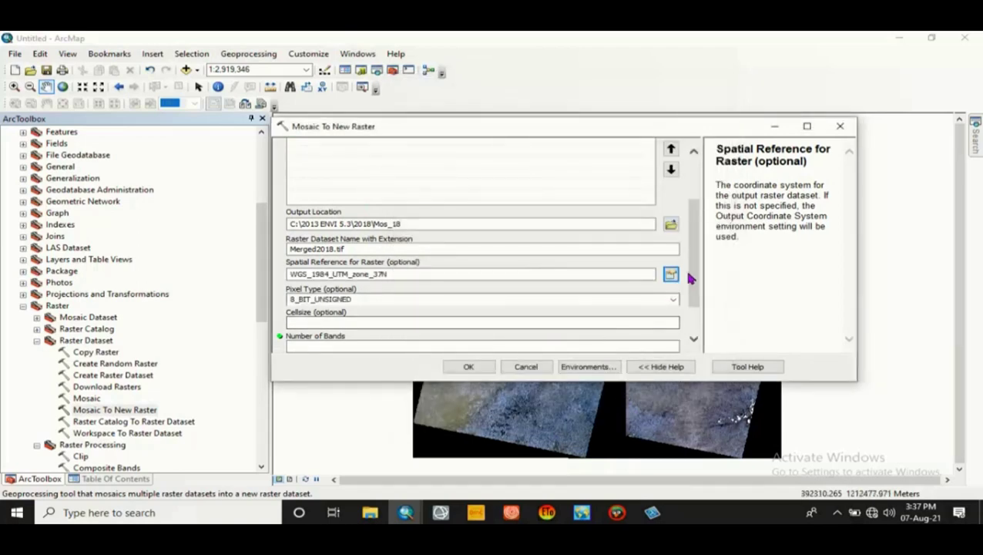
pyautogui.moveTo(693, 285); pyautogui.dragTo(698, 305)
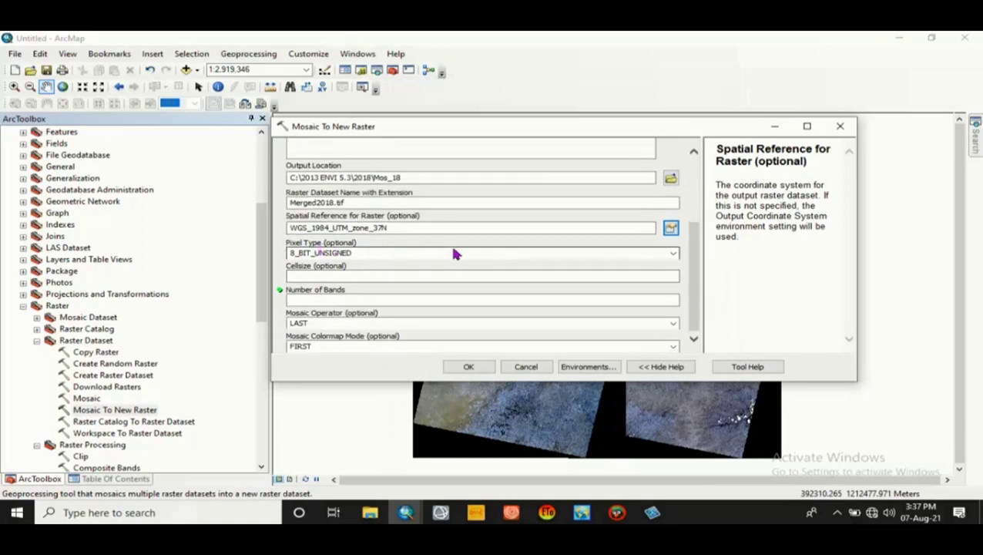
pyautogui.click(672, 255)
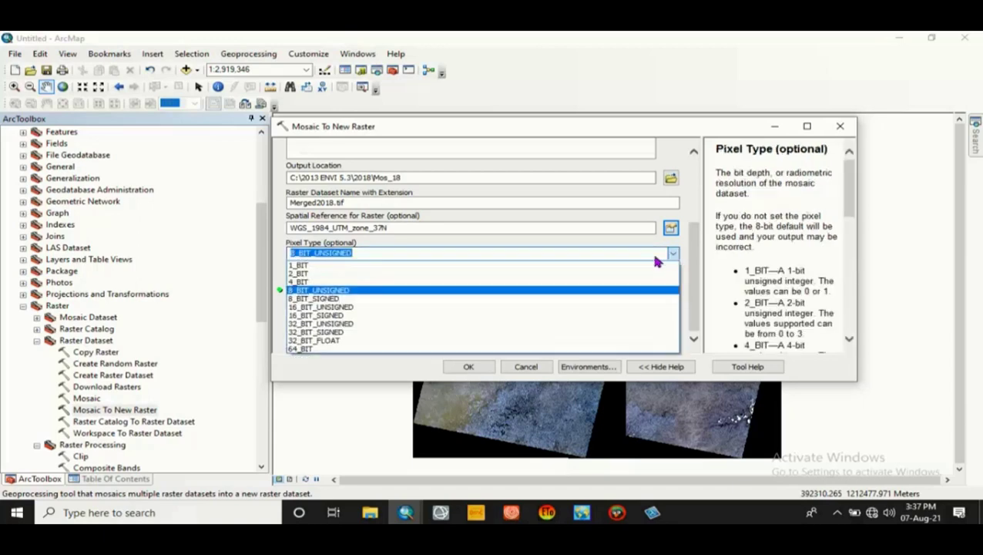
pyautogui.click(375, 327)
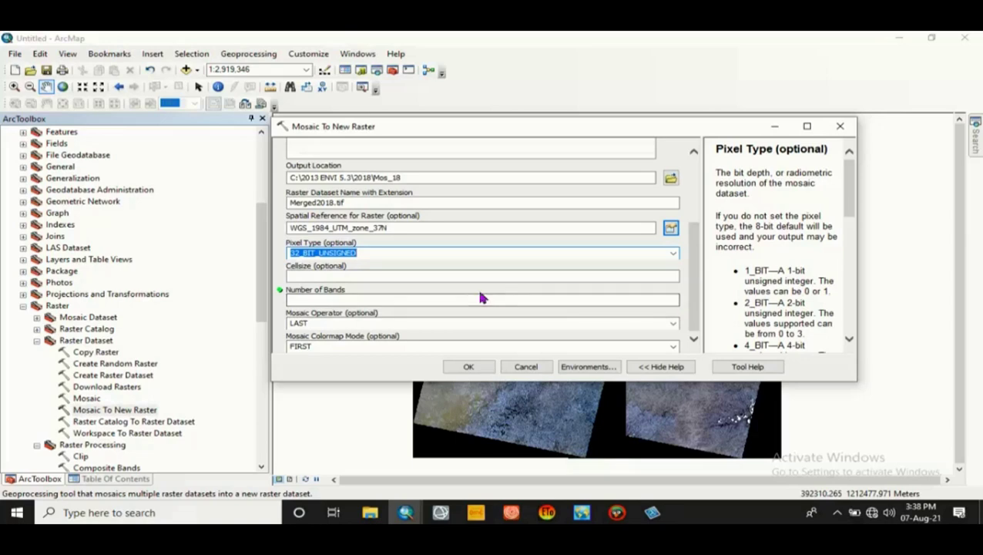
# Look up the cell size in the source properties of 170052.tif, and set the mosaic's cell size to 30 and number of bands to 8.
pyautogui.click(500, 279)
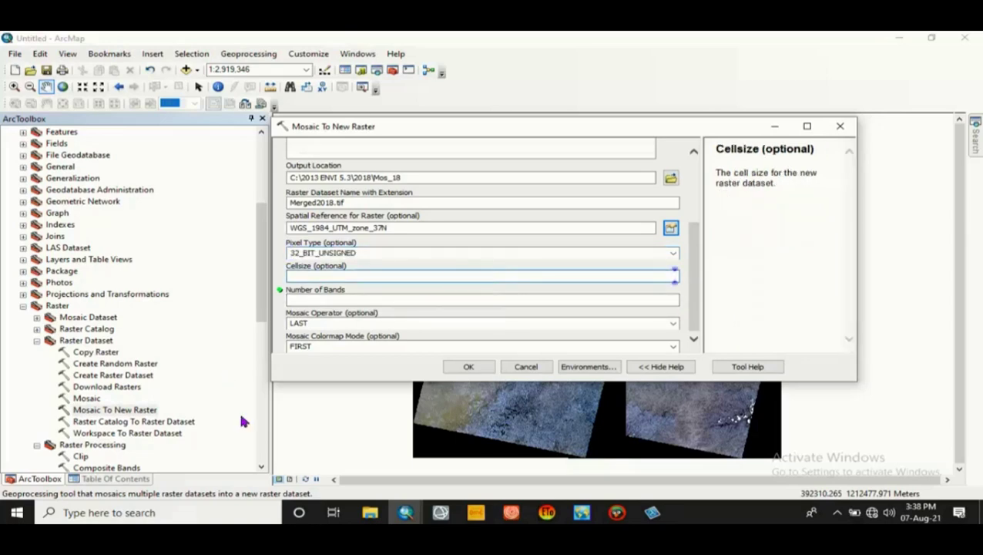
pyautogui.click(116, 479)
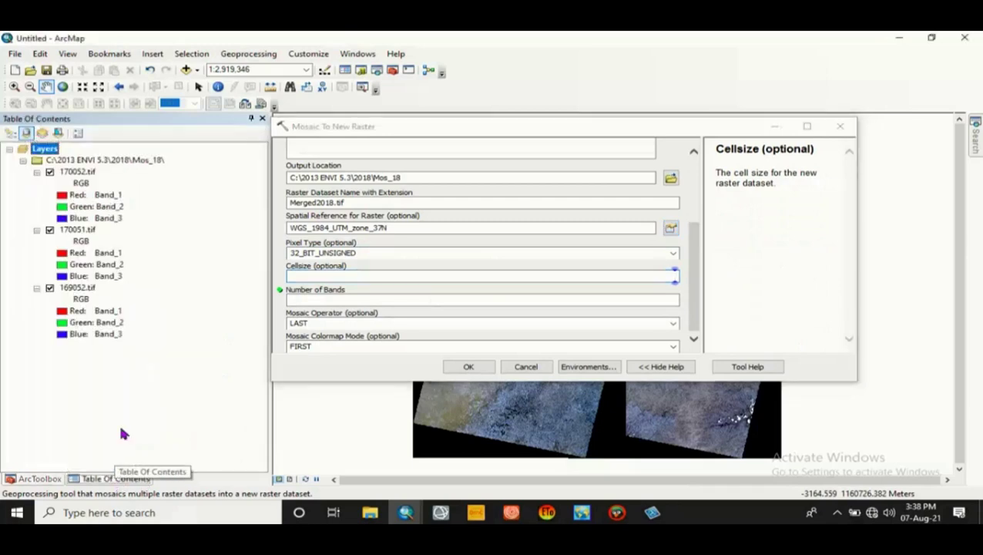
pyautogui.click(81, 173)
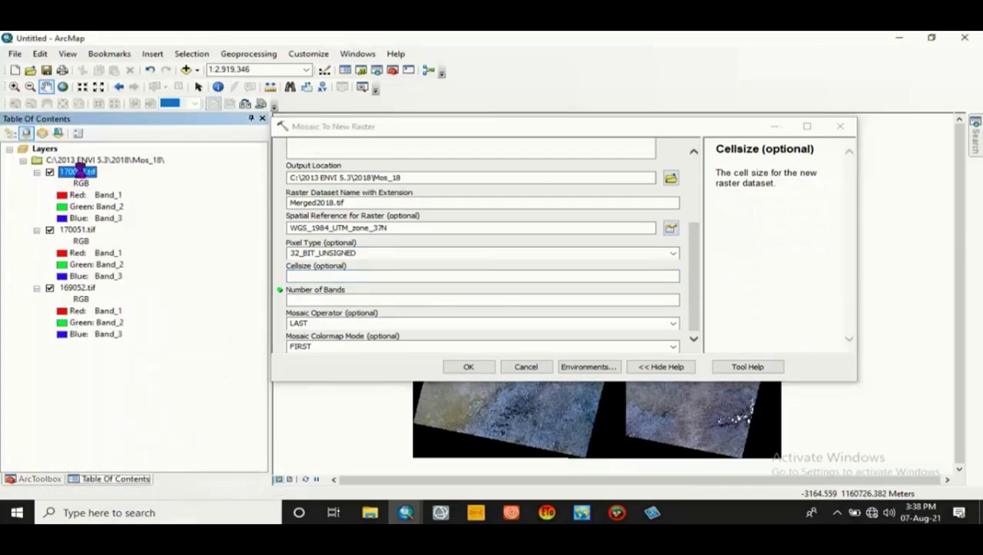
pyautogui.rightClick(82, 175)
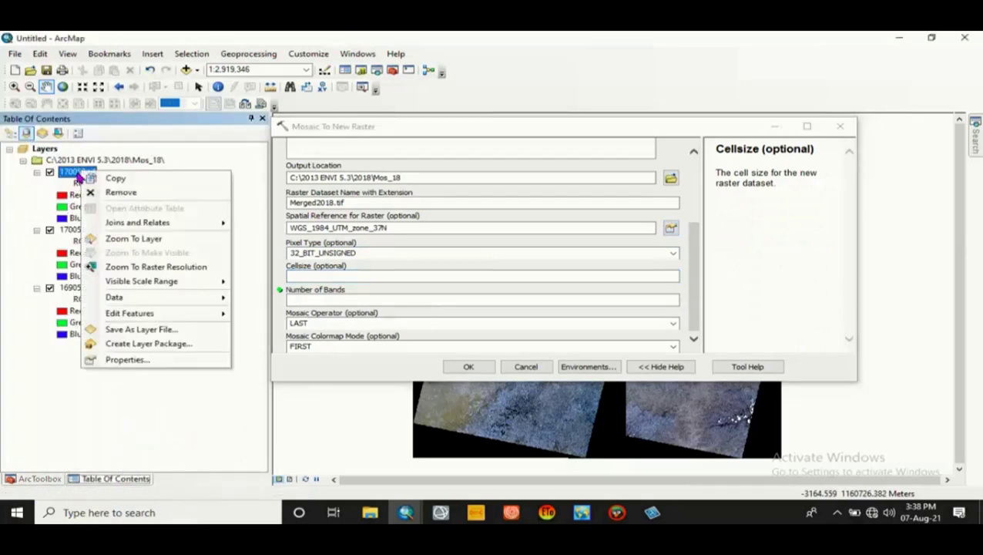
pyautogui.click(119, 361)
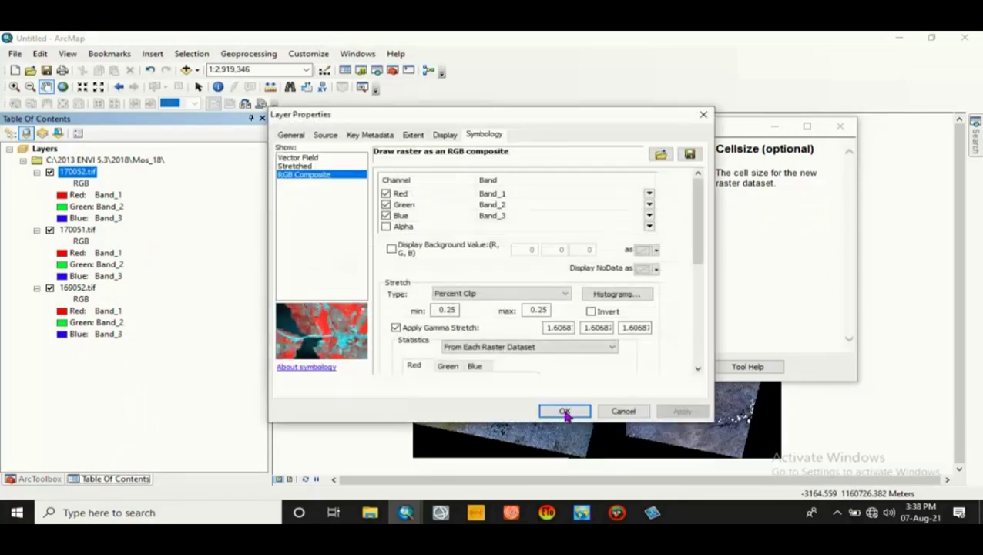
pyautogui.click(325, 135)
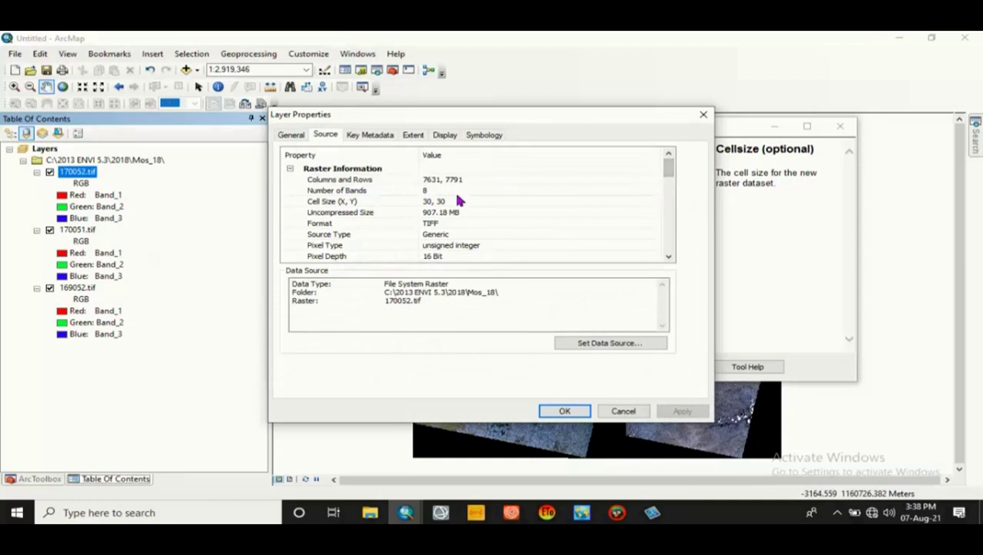
pyautogui.click(433, 202)
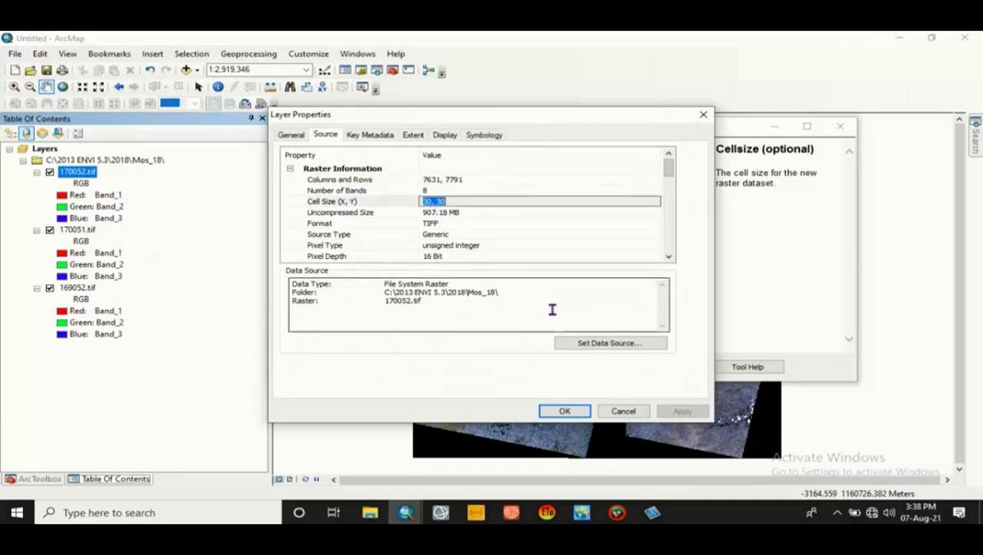
pyautogui.click(563, 412)
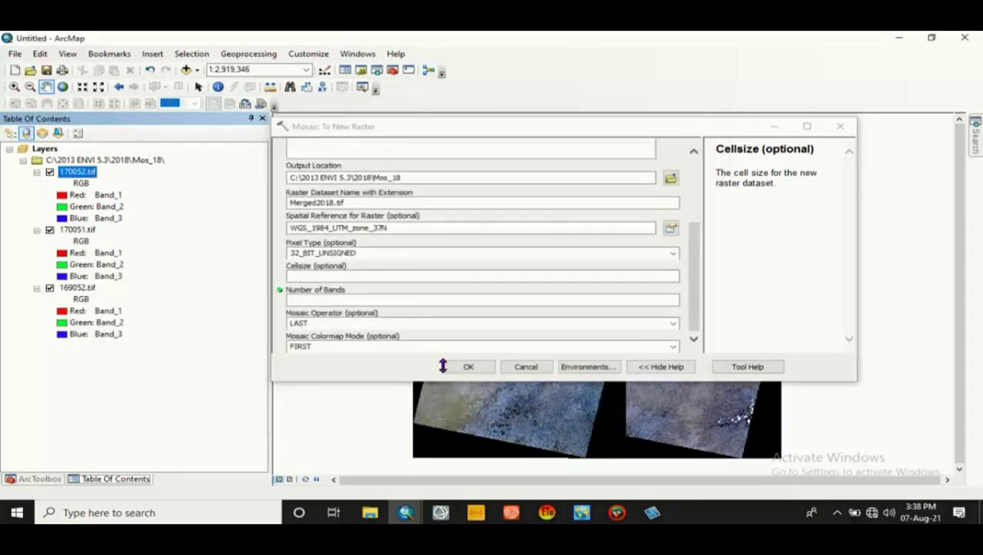
pyautogui.click(332, 276)
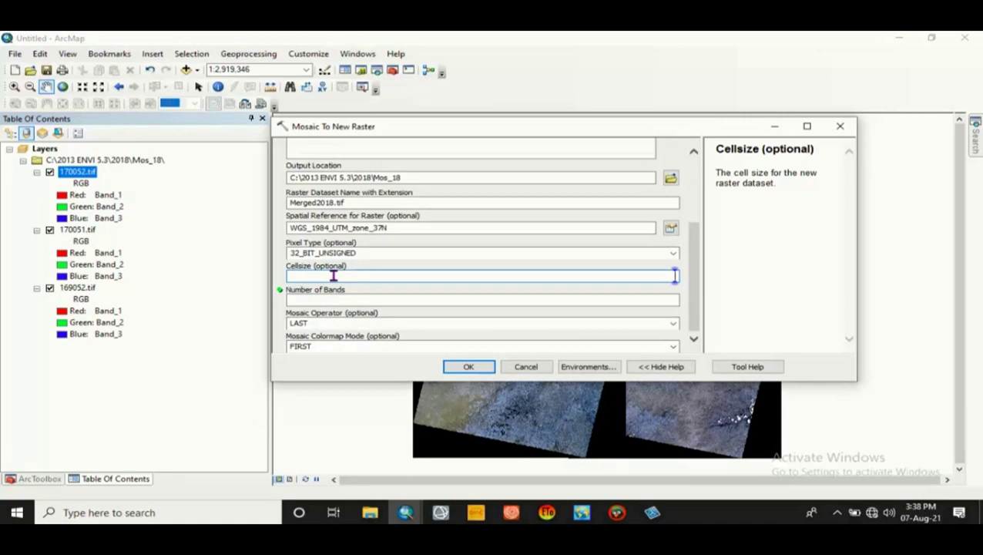
pyautogui.click(339, 301)
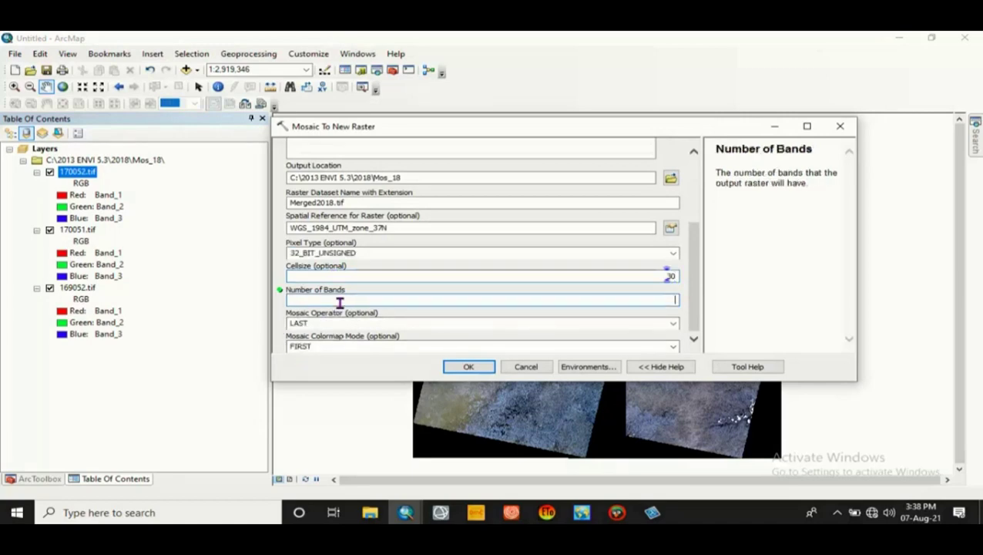
pyautogui.write('8')
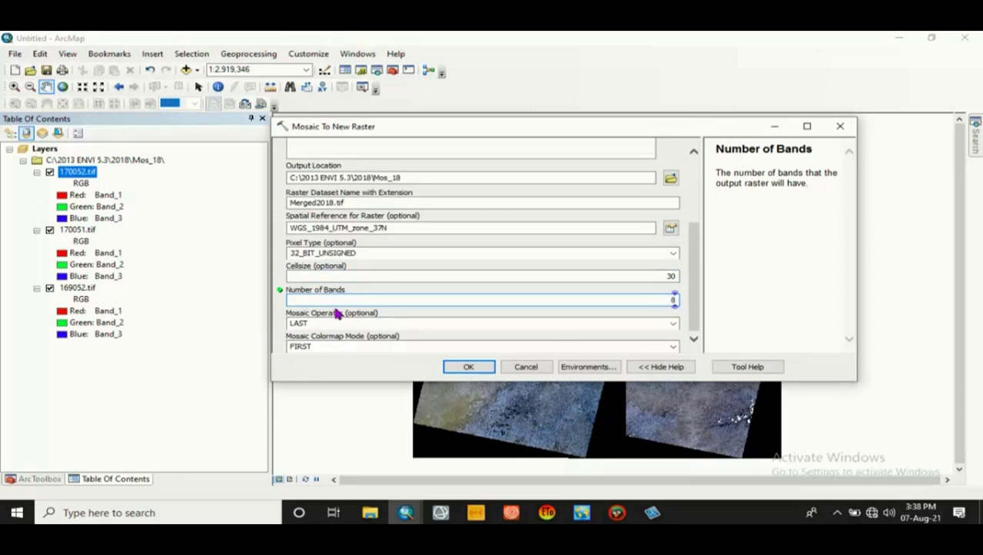
# Keep LAST as the mosaic operator and run the tool to create the merged raster.
pyautogui.click(474, 327)
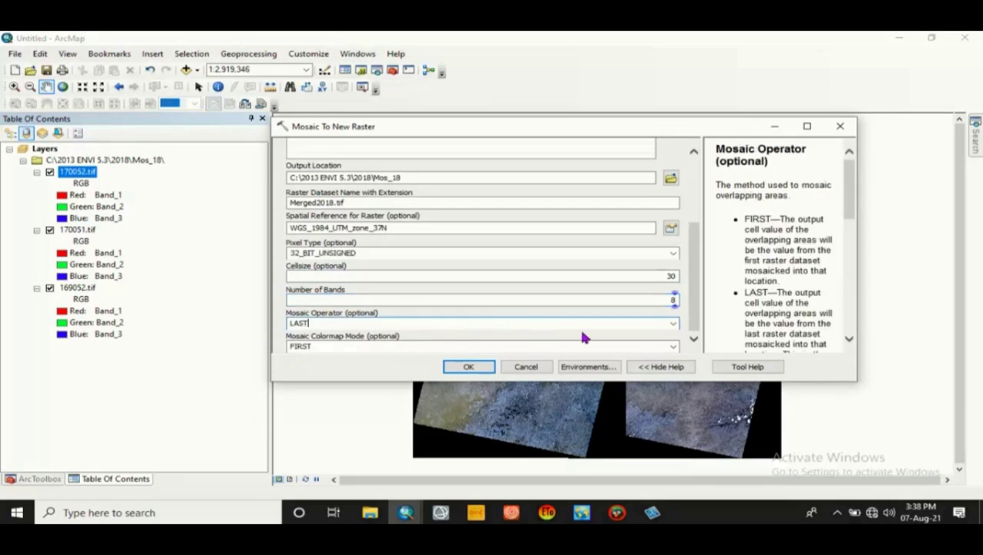
pyautogui.click(673, 324)
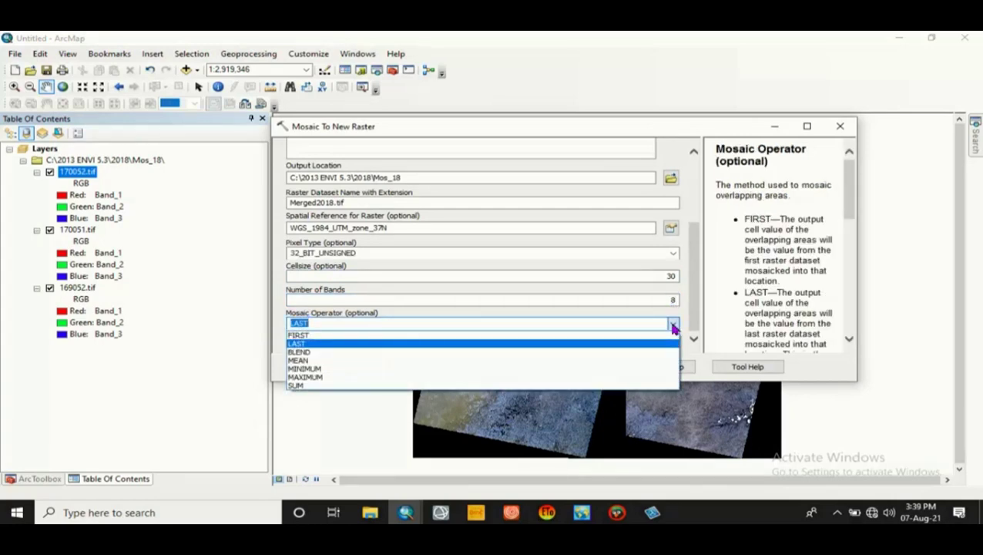
pyautogui.click(672, 326)
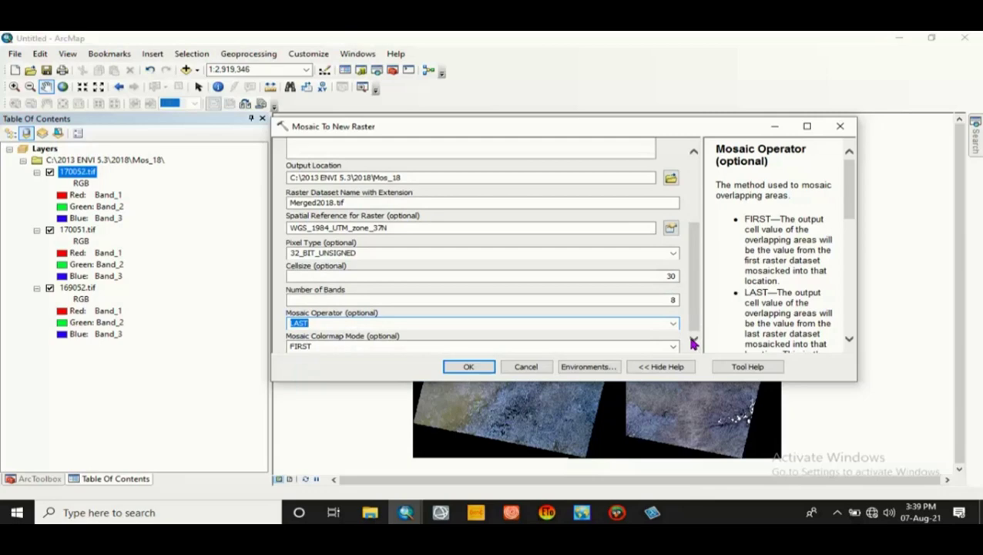
pyautogui.click(455, 369)
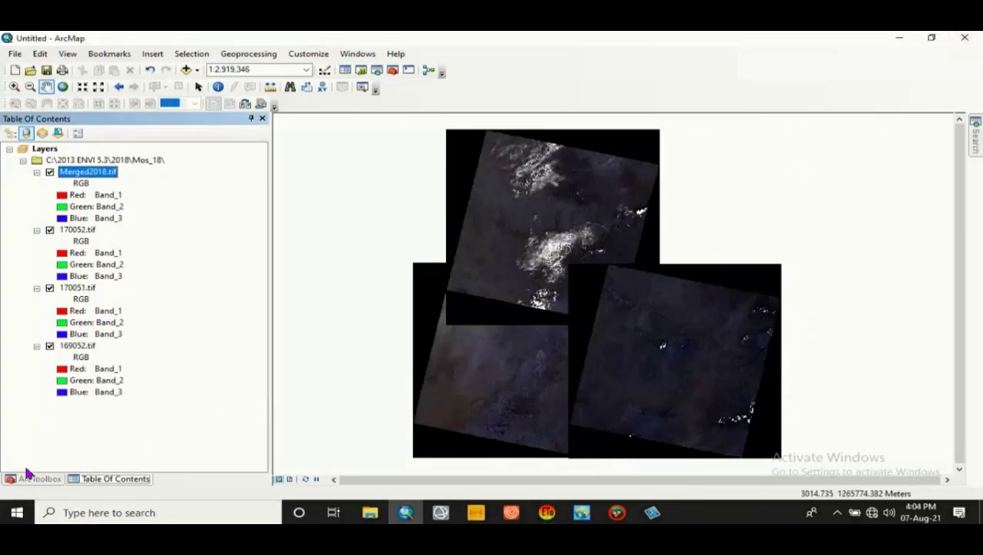
pyautogui.click(34, 479)
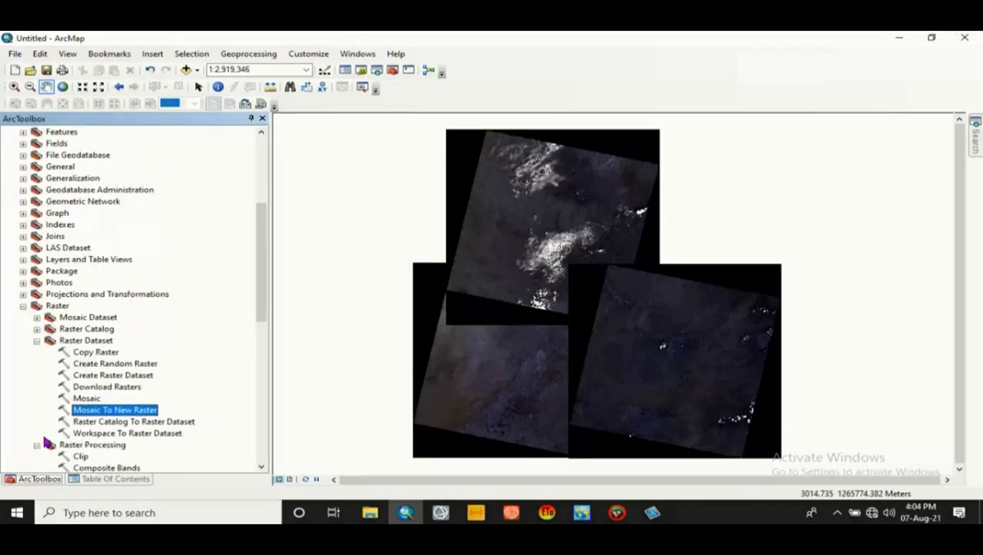
pyautogui.doubleClick(86, 398)
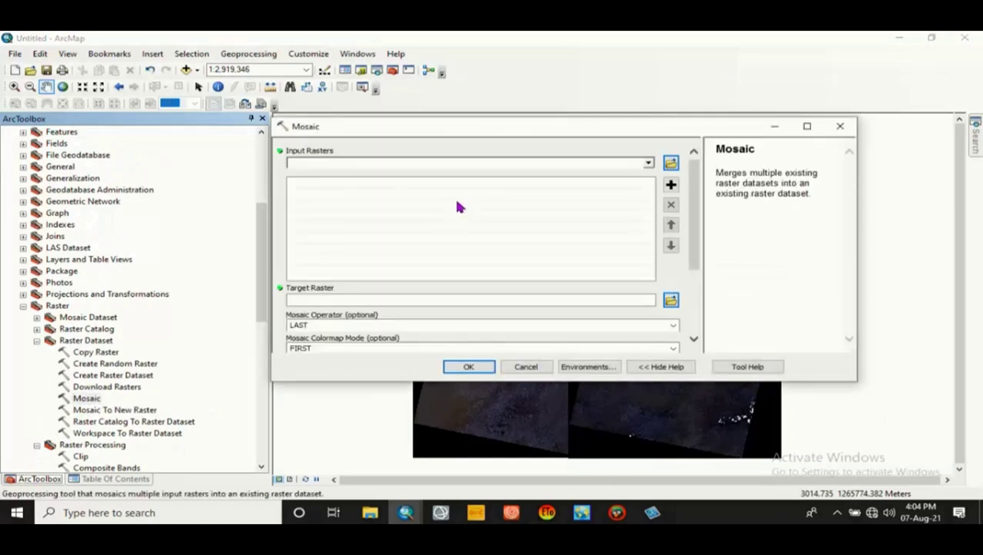
pyautogui.click(649, 166)
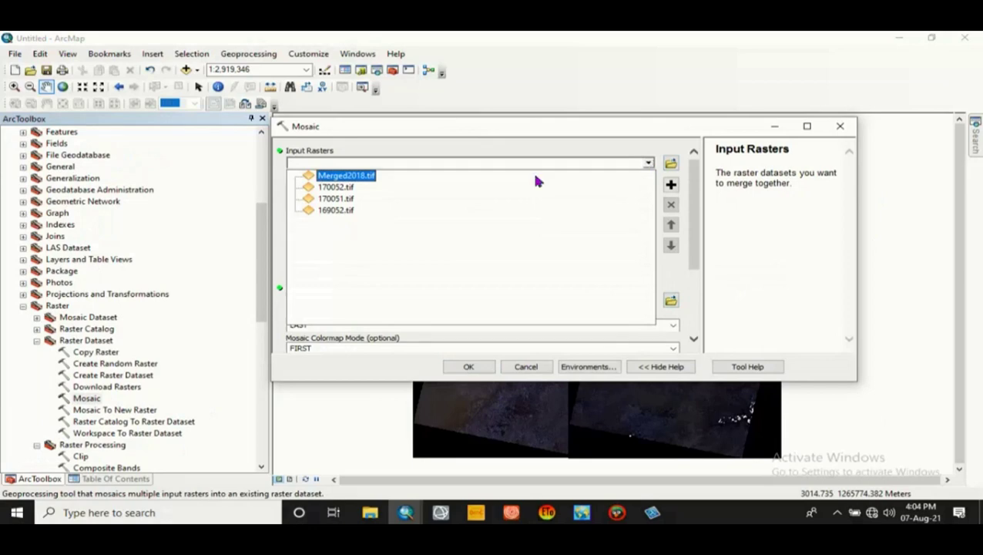
pyautogui.click(339, 187)
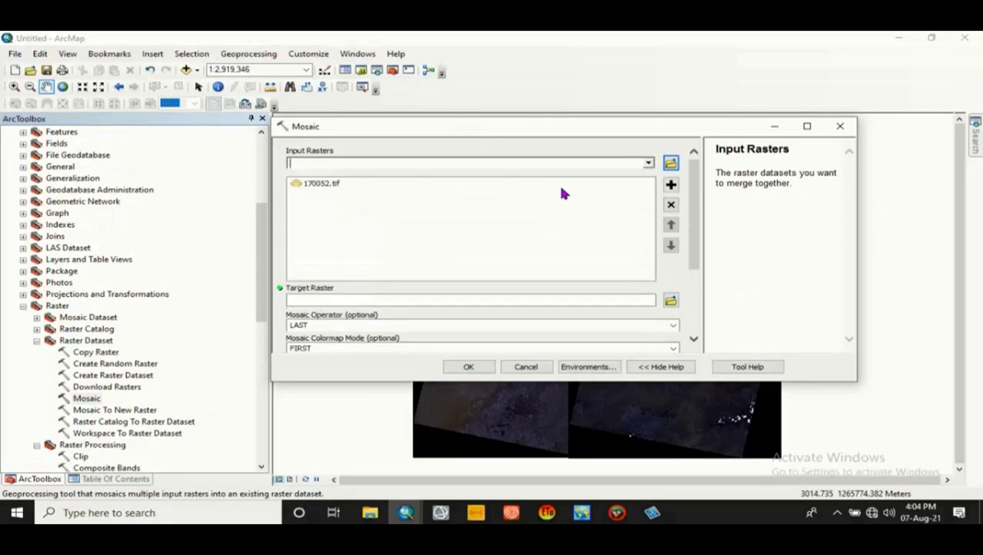
pyautogui.click(526, 367)
# Toggle the visibility of the source layers 170052.tif, 170051.tif and 169052.tif off and on to inspect the merged raster.
pyautogui.click(90, 478)
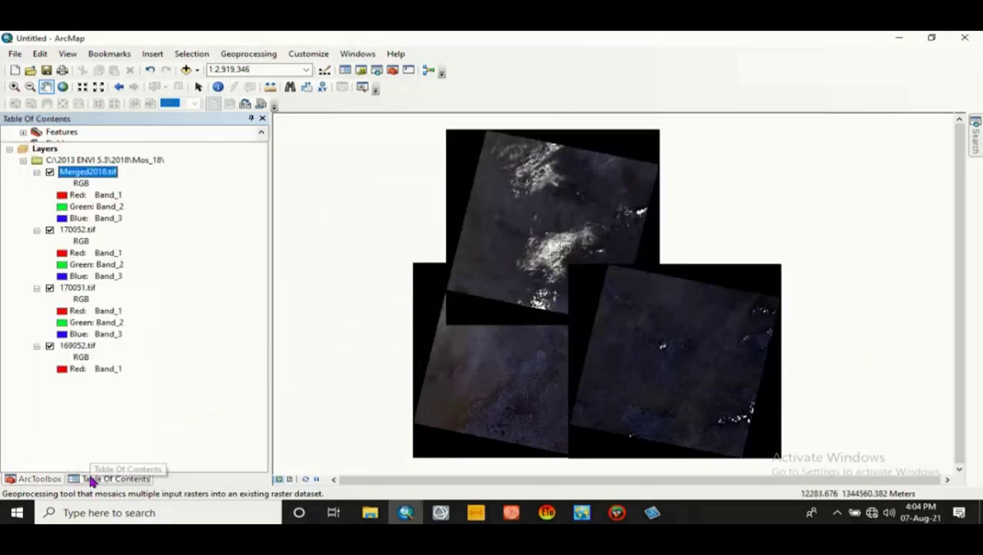
pyautogui.click(49, 231)
pyautogui.click(49, 231)
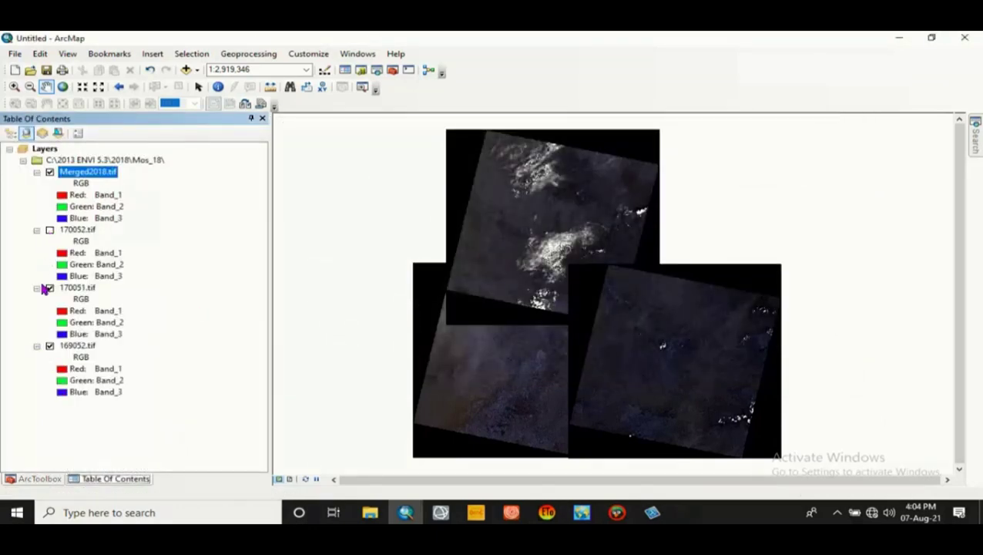
pyautogui.click(49, 288)
pyautogui.click(49, 346)
pyautogui.click(49, 346)
pyautogui.click(49, 287)
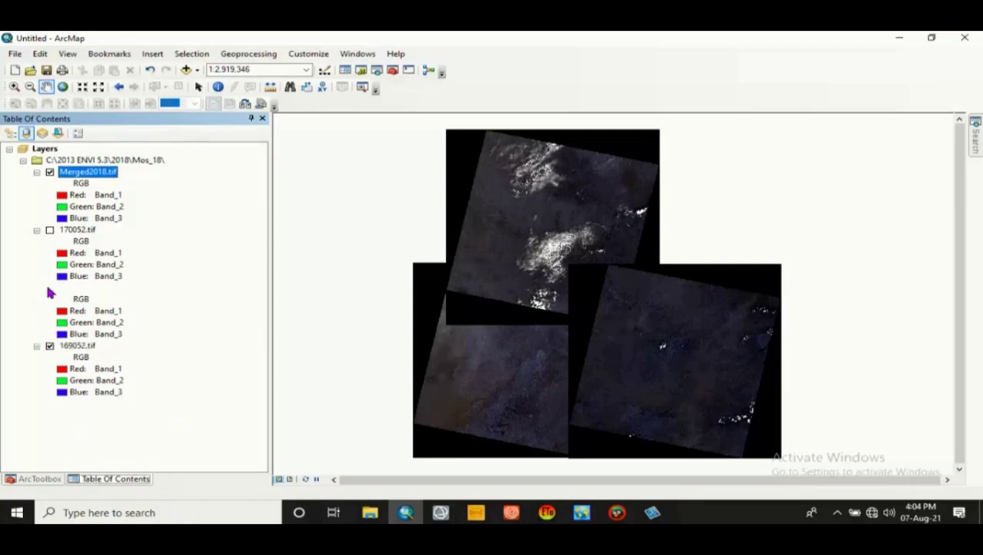
pyautogui.click(49, 230)
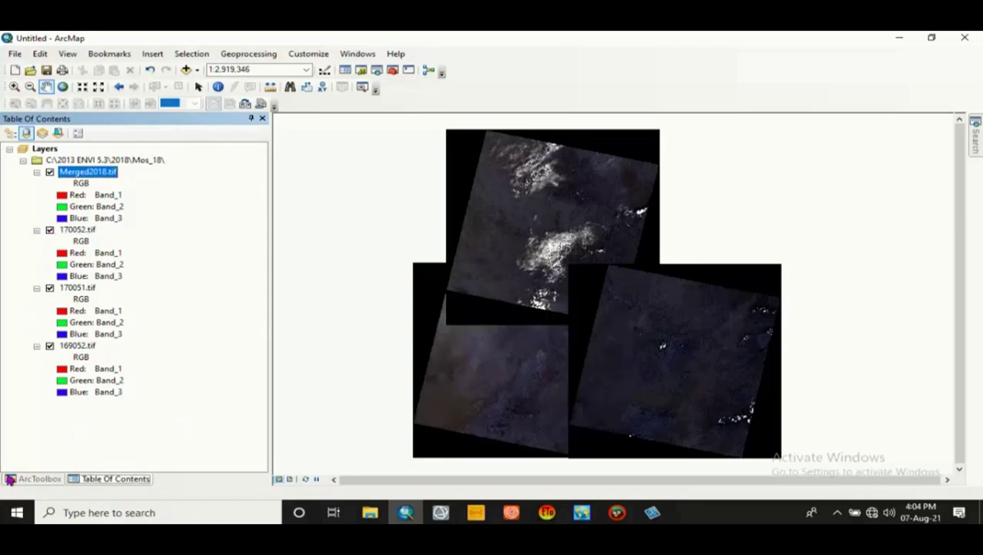
# Start the Mosaic tool and add 170052.tif, 170051.tif and 169052.tif as its input rasters.
pyautogui.click(27, 478)
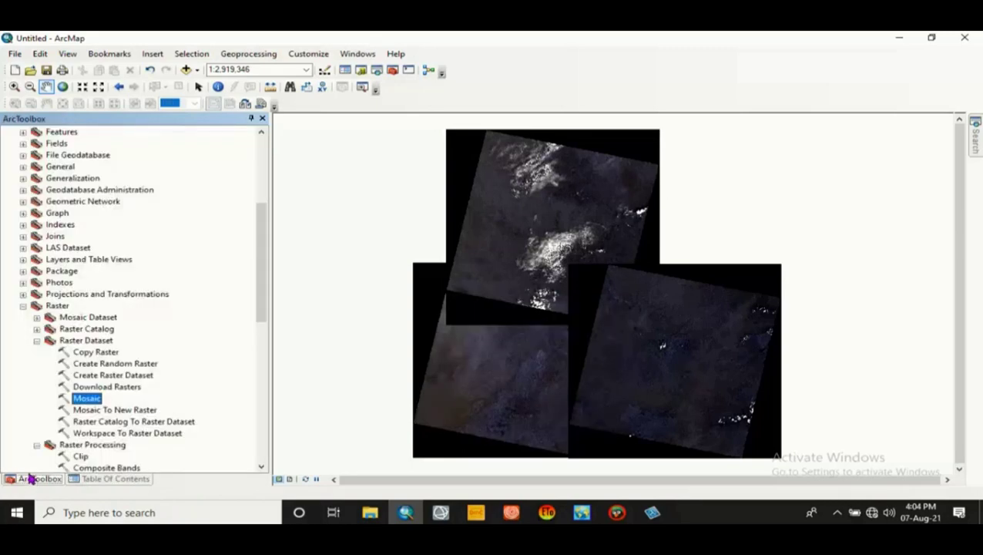
pyautogui.doubleClick(86, 398)
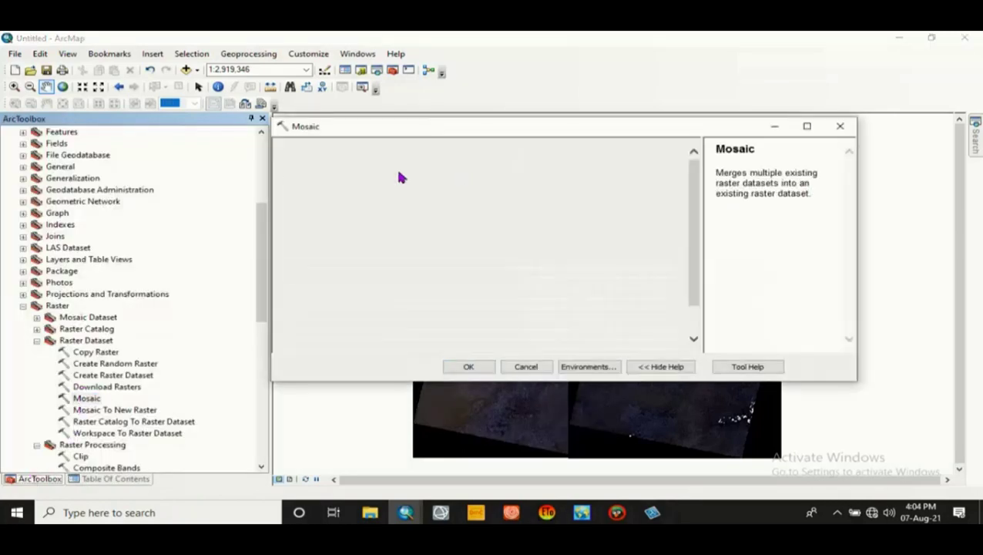
pyautogui.click(649, 164)
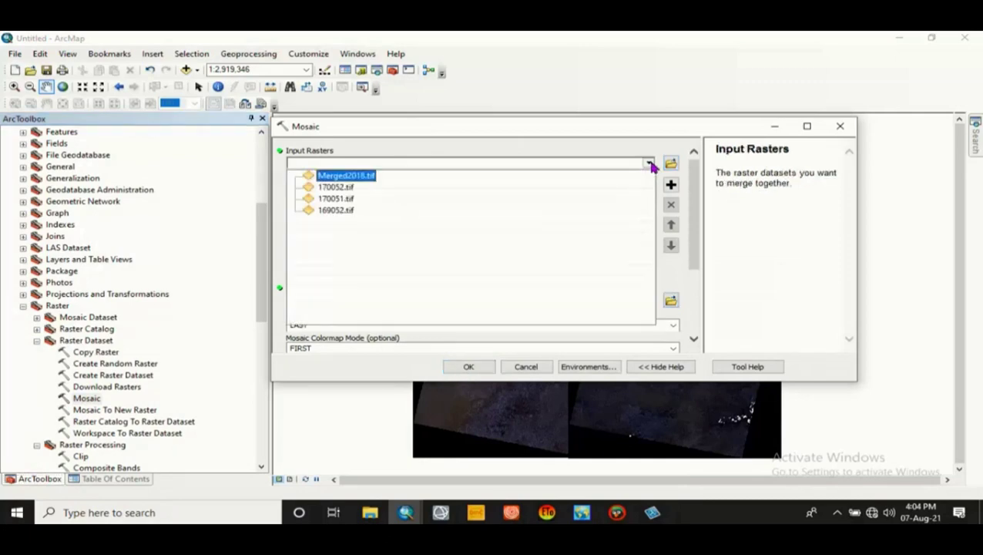
pyautogui.click(342, 190)
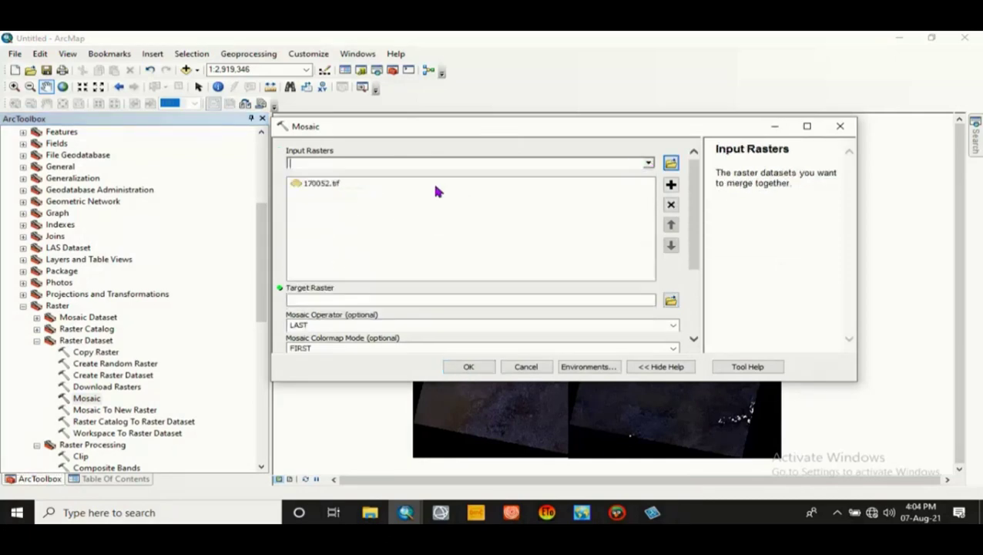
pyautogui.click(649, 163)
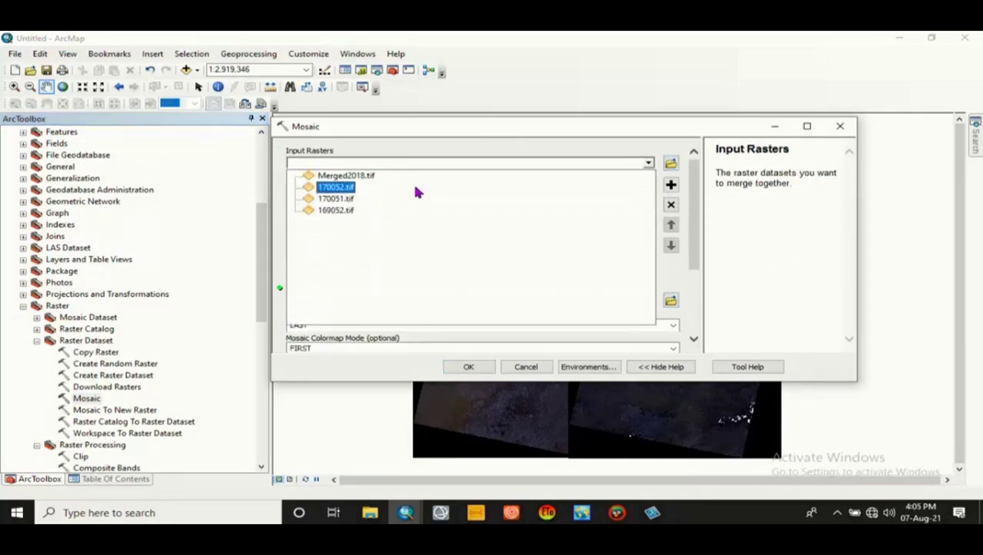
pyautogui.click(333, 199)
pyautogui.click(650, 163)
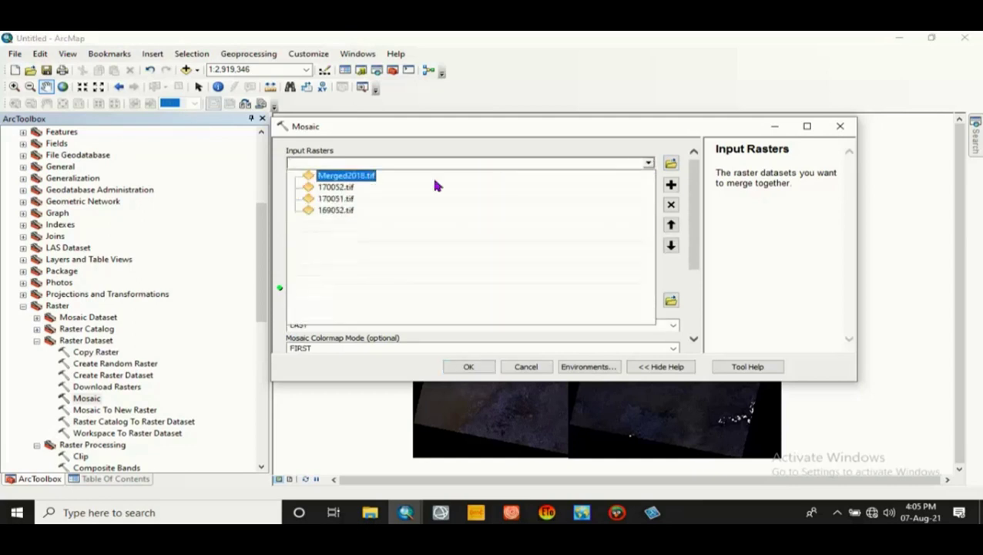
pyautogui.click(339, 210)
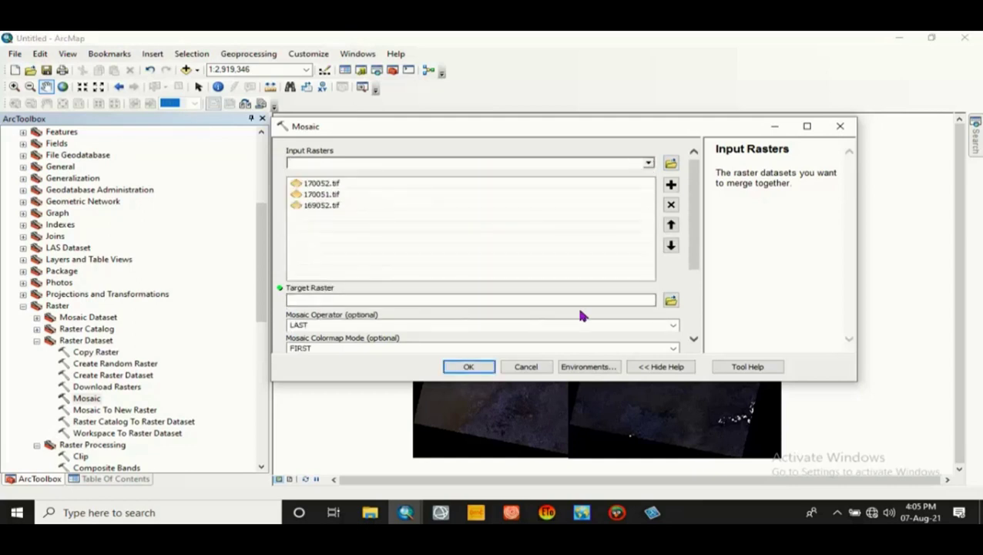
# Choose Merged2018.tif in Mos_18 as the mosaic's target raster and set the ignore background value to 0.
pyautogui.click(670, 300)
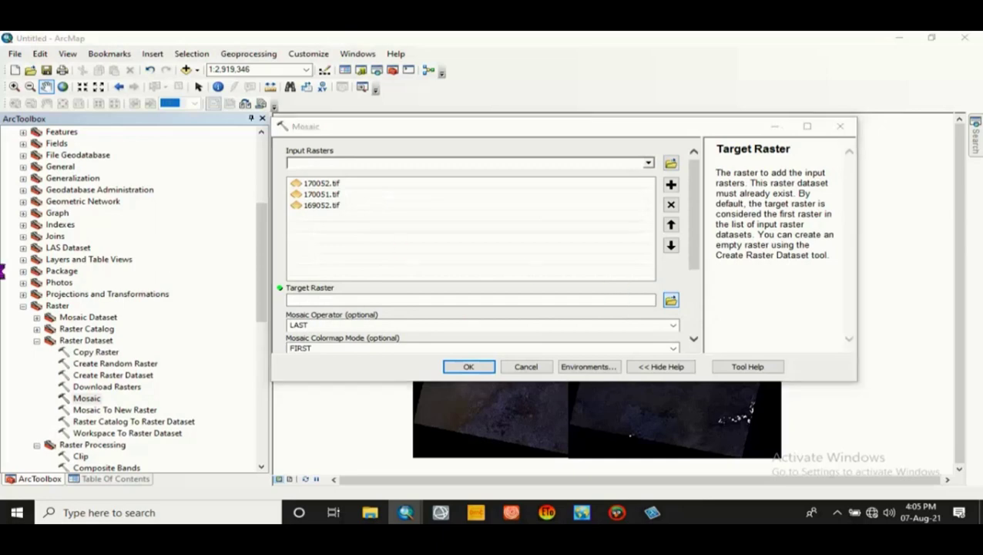
pyautogui.doubleClick(429, 202)
pyautogui.click(446, 256)
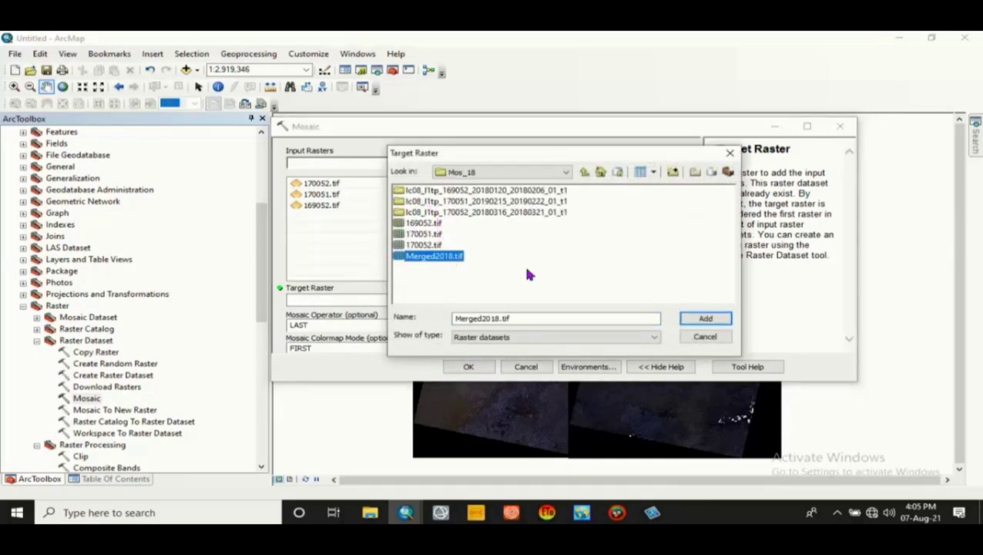
pyautogui.click(705, 320)
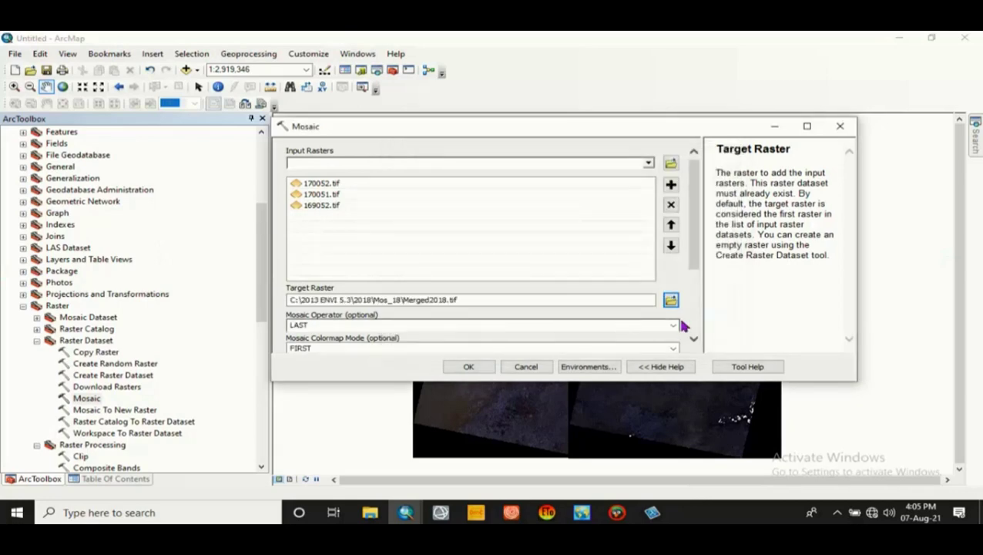
pyautogui.moveTo(696, 263); pyautogui.dragTo(711, 299)
pyautogui.click(669, 294)
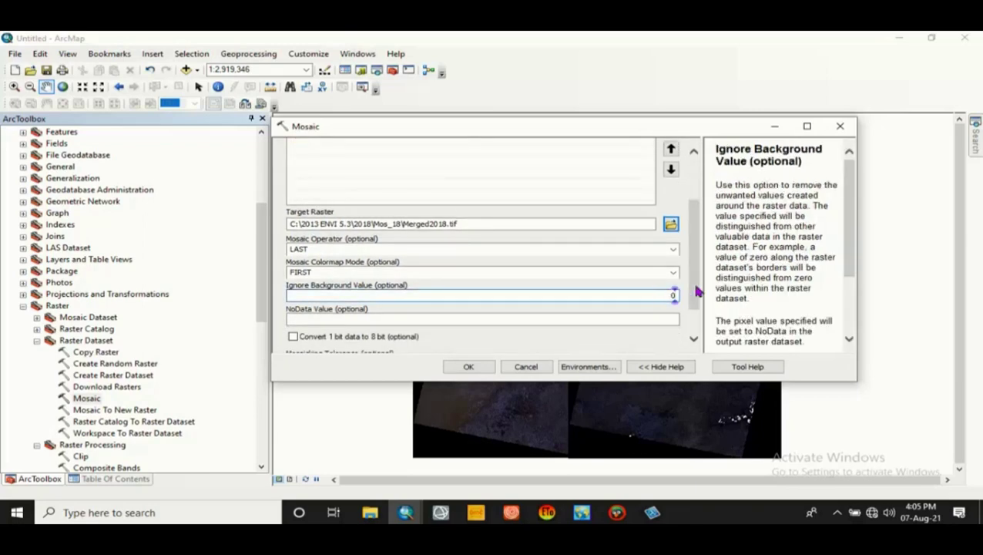
# Keep NONE as the color matching method and run the Mosaic tool on the target raster.
pyautogui.moveTo(691, 291); pyautogui.dragTo(694, 318)
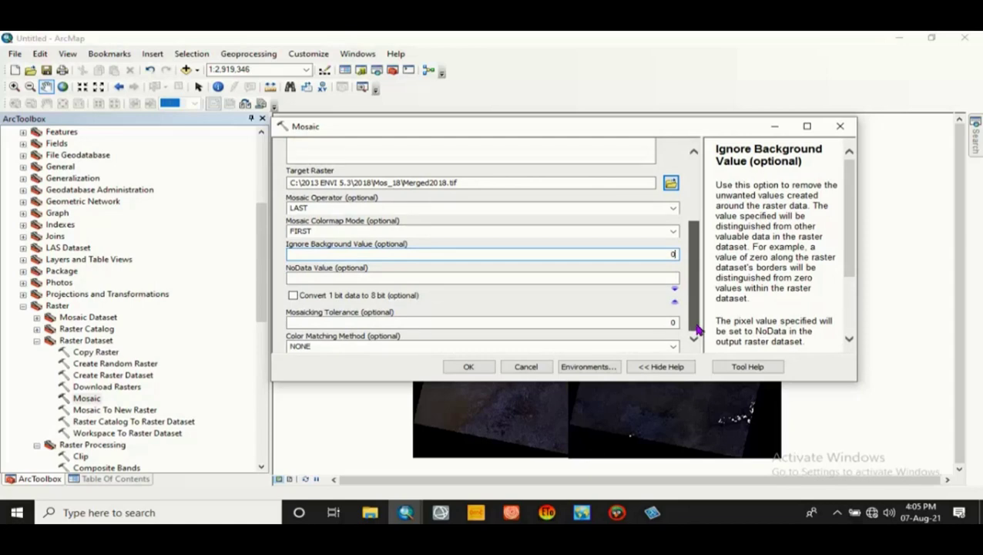
pyautogui.moveTo(696, 329); pyautogui.dragTo(696, 330)
pyautogui.click(674, 347)
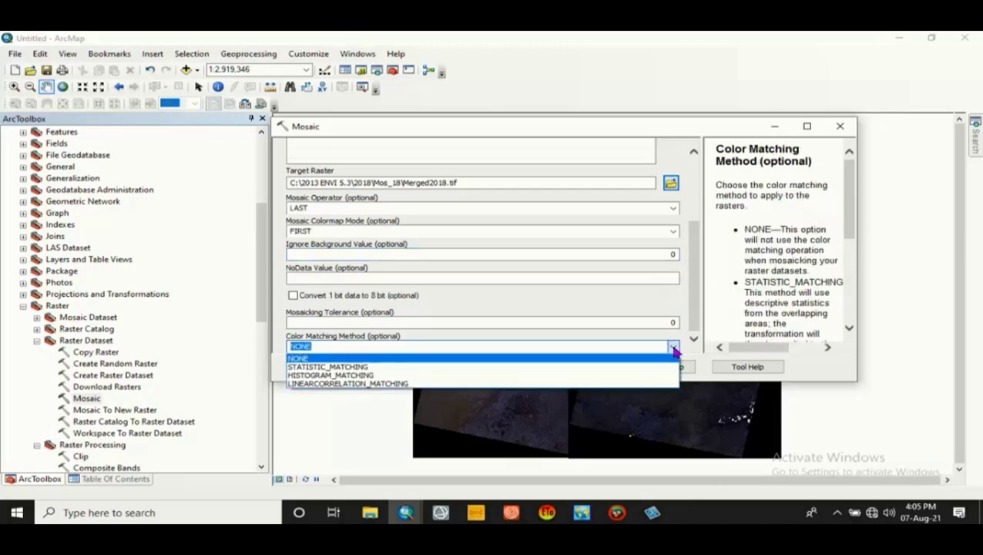
pyautogui.click(674, 348)
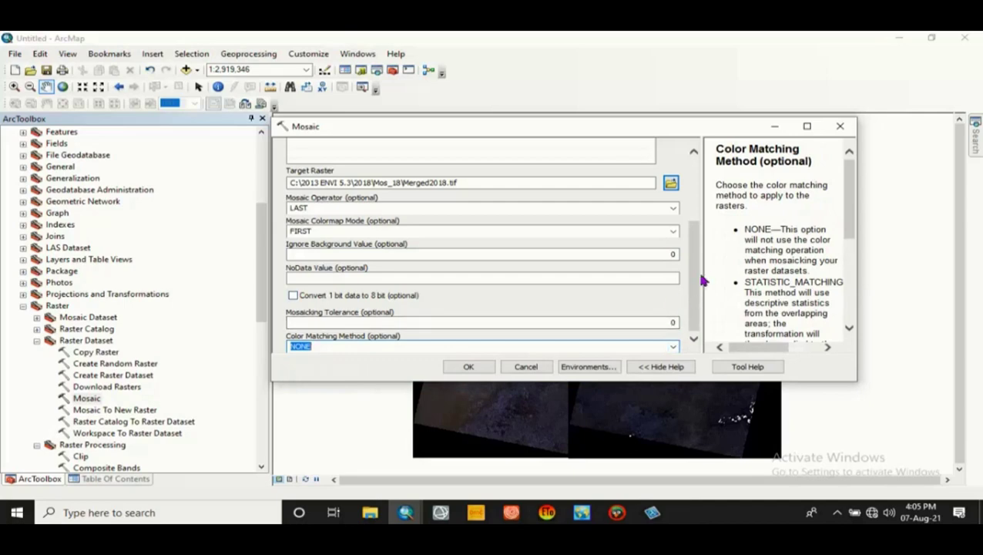
pyautogui.moveTo(699, 284); pyautogui.dragTo(687, 311)
pyautogui.click(466, 367)
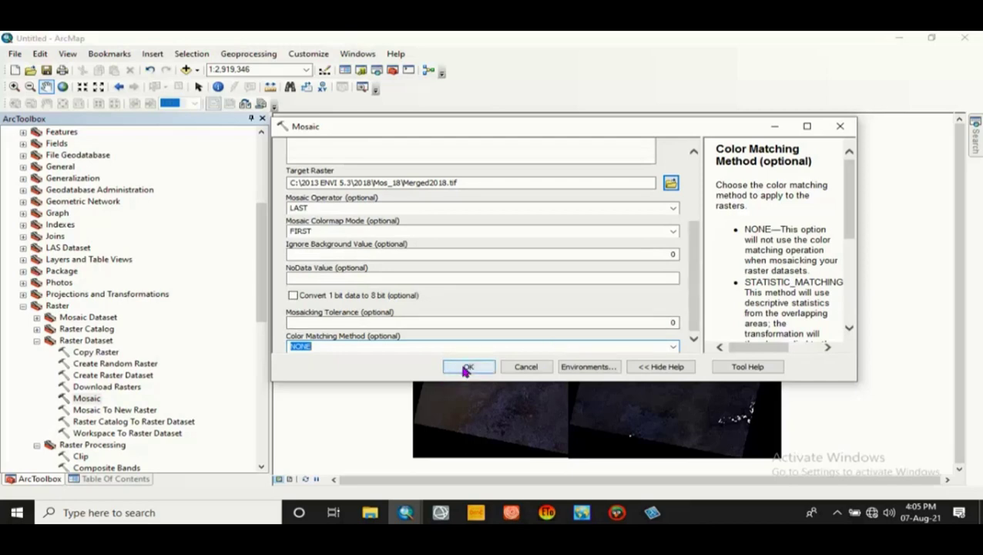